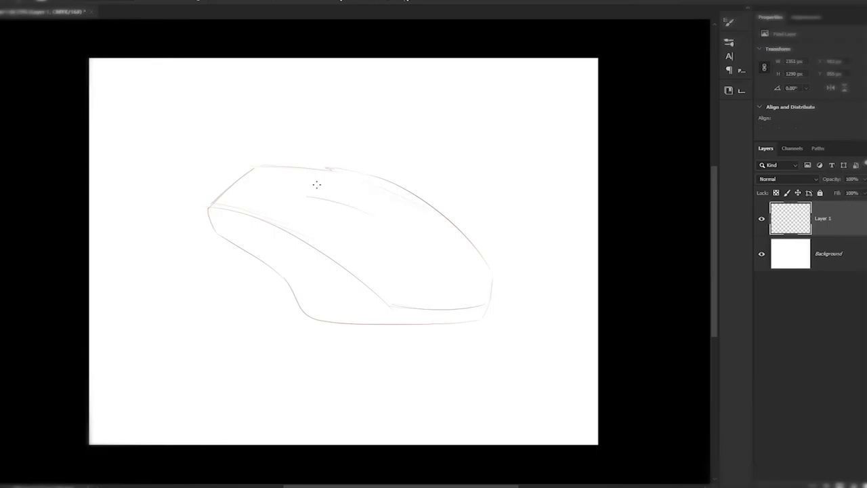
- Sketch the scroll wheel, pointed centre panel and side contour lines of the mouse on a new Multiply layer
{"action": "scroll", "coordinate": [250, 174], "scroll_direction": "up", "scroll_amount": 2}
{"action": "scroll", "coordinate": [561, 325], "scroll_direction": "down", "scroll_amount": 5}
{"action": "scroll", "coordinate": [443, 140], "scroll_direction": "up", "scroll_amount": 4}
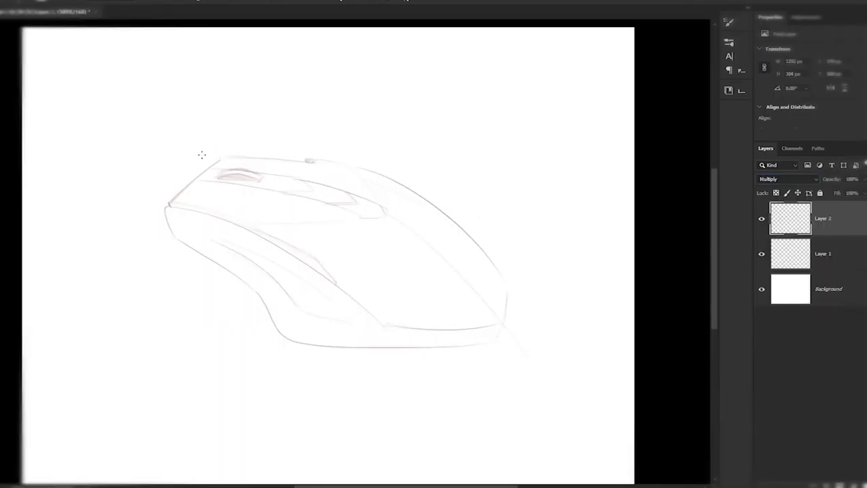
- Clean up the outline's upper-left corner on Layer 1 with the Eraser, and sketch the headlight shapes on Layer 2
{"action": "key", "text": "alt+bracketleft"}
{"action": "key", "text": "e"}
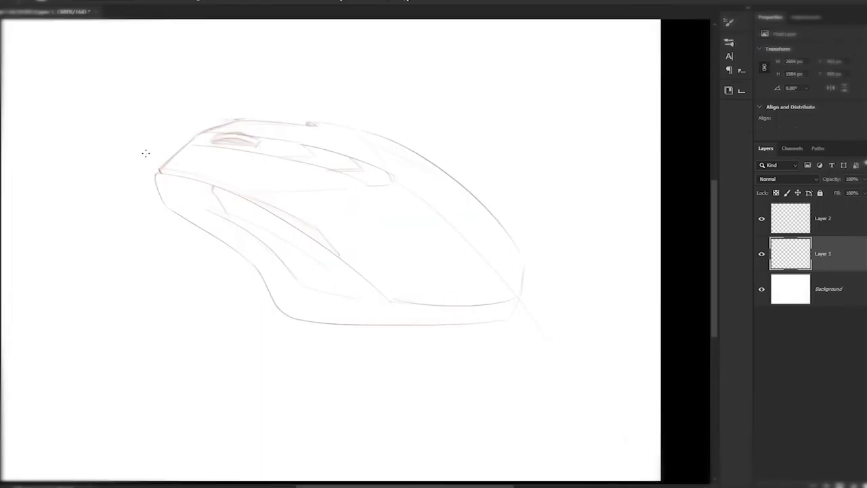
{"action": "key", "text": "alt+bracketright"}
{"action": "left_click_drag", "start_coordinate": [411, 291], "coordinate": [453, 289]}
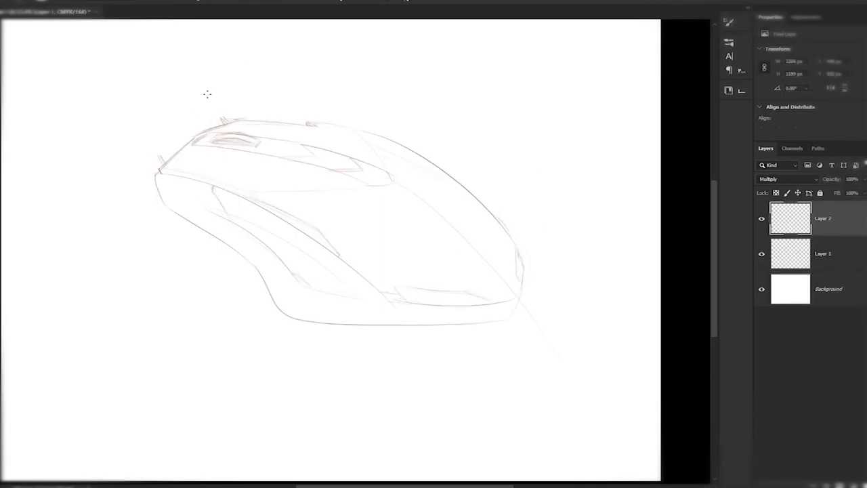
- Sketch a curved spoiler with two supports at the spoiler end and rough in the adjoining side panel
{"action": "scroll", "coordinate": [198, 121], "scroll_direction": "up", "scroll_amount": 3}
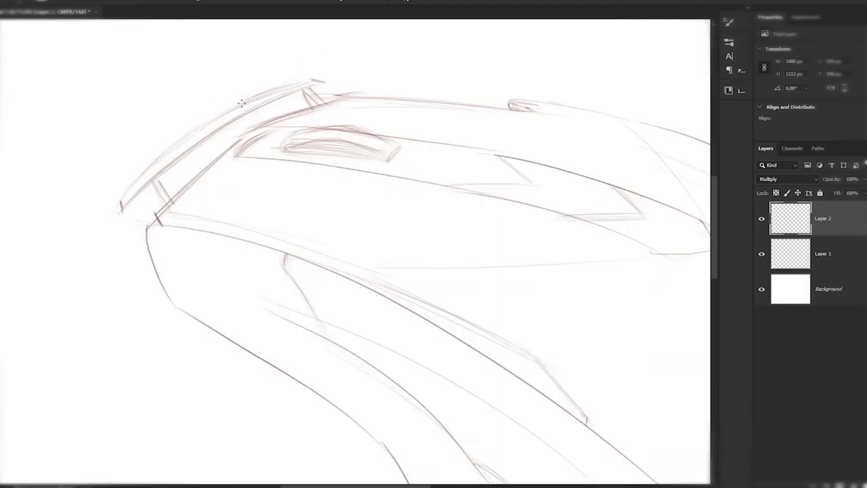
{"action": "scroll", "coordinate": [241, 102], "scroll_direction": "down", "scroll_amount": 3}
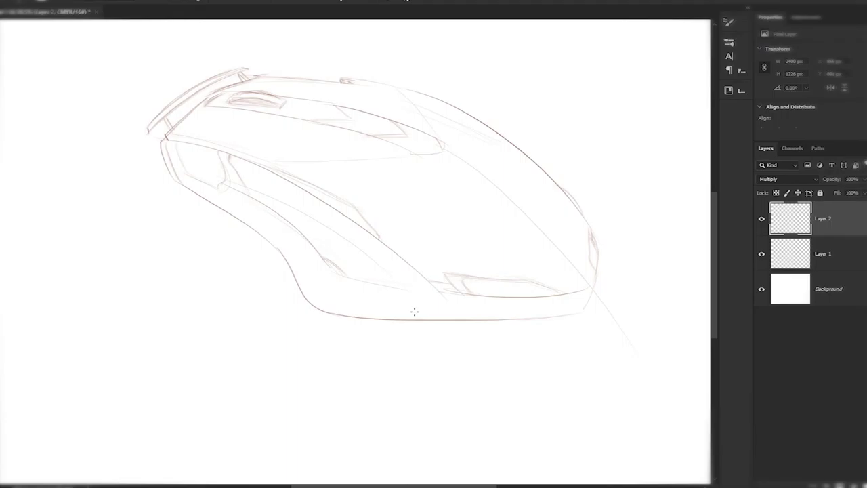
{"action": "scroll", "coordinate": [341, 95], "scroll_direction": "down", "scroll_amount": 1}
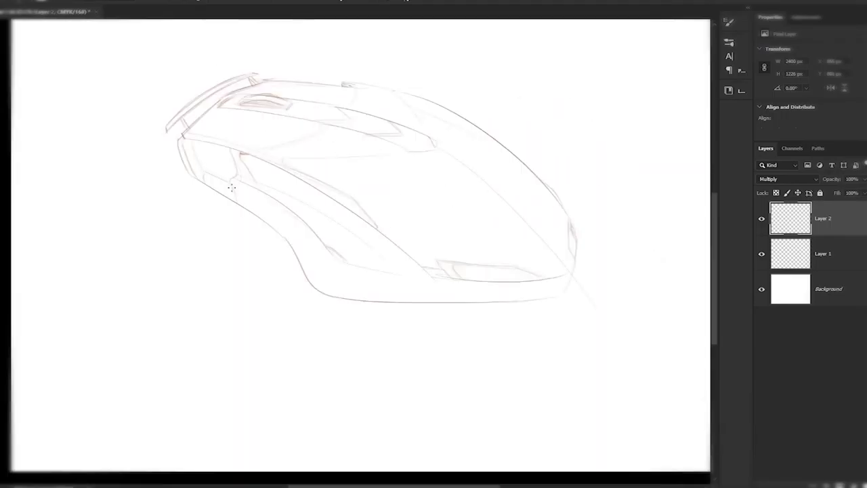
- Sketch the side panel seams and draw circular lamps inside the near headlight
{"action": "scroll", "coordinate": [300, 203], "scroll_direction": "up", "scroll_amount": 3}
{"action": "scroll", "coordinate": [436, 238], "scroll_direction": "down", "scroll_amount": 2}
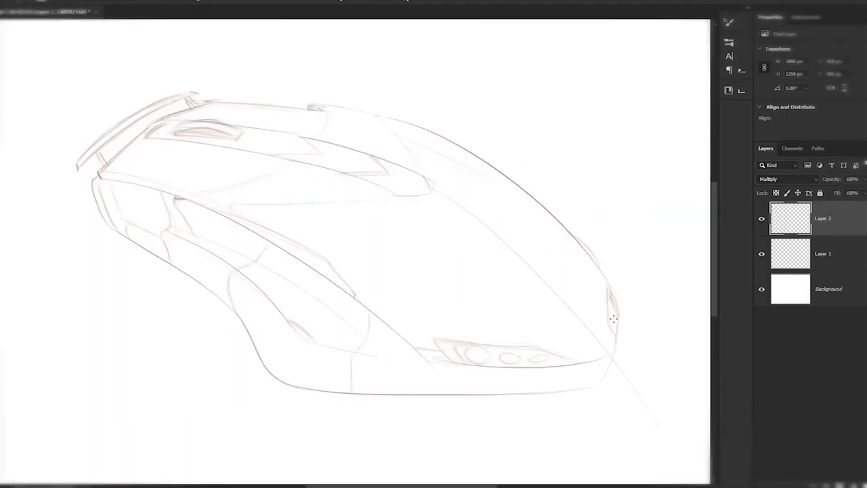
{"action": "scroll", "coordinate": [524, 225], "scroll_direction": "down", "scroll_amount": 2}
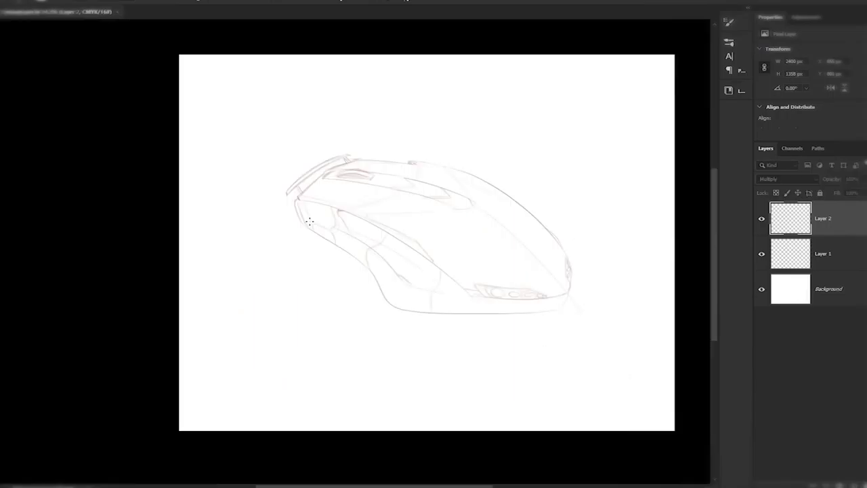
- Draw lamp ovals in both headlights, a V-shaped nose emblem and a small joint at the centre panel's tip
{"action": "scroll", "coordinate": [594, 248], "scroll_direction": "up", "scroll_amount": 5}
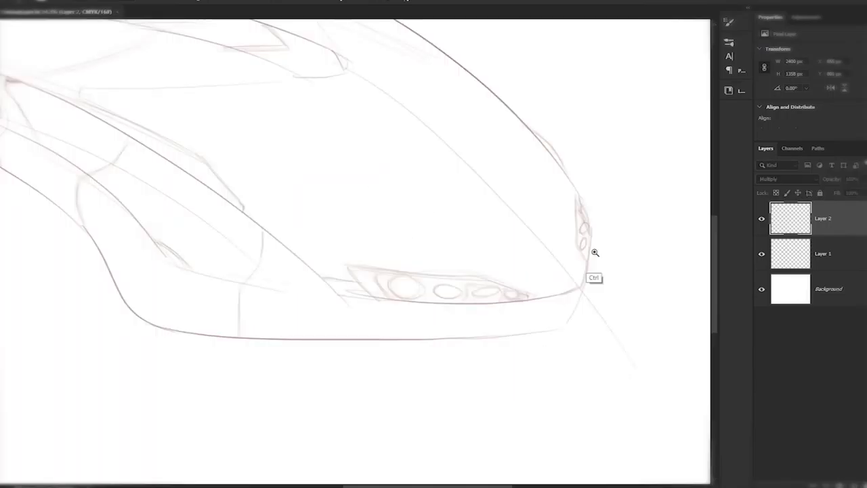
{"action": "scroll", "coordinate": [585, 267], "scroll_direction": "up", "scroll_amount": 2}
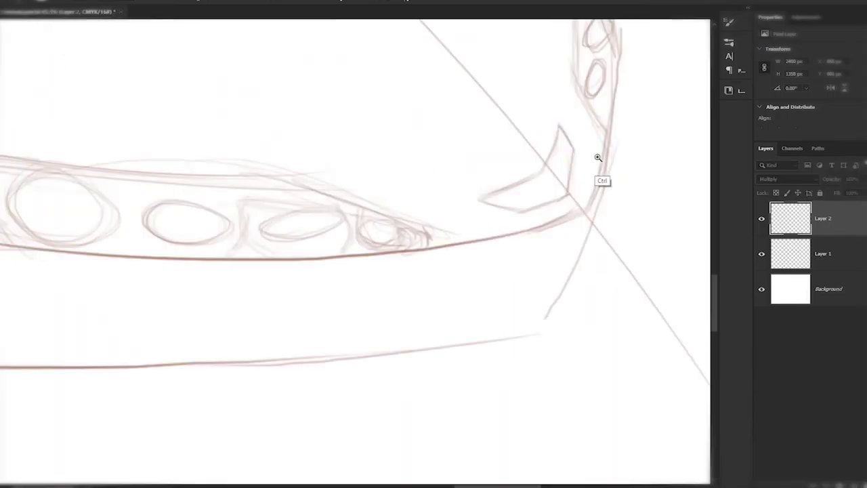
{"action": "scroll", "coordinate": [611, 120], "scroll_direction": "down", "scroll_amount": 4}
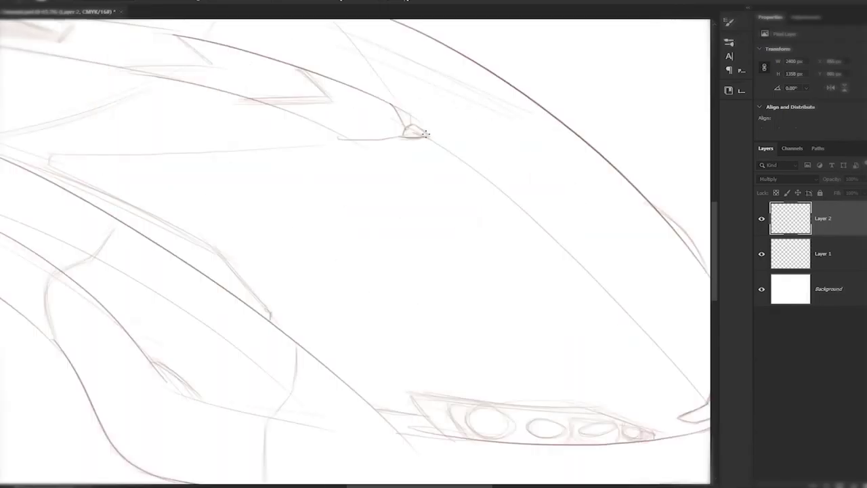
- Strengthen the spoiler and support outlines, and save the document
{"action": "scroll", "coordinate": [425, 133], "scroll_direction": "down", "scroll_amount": 4}
{"action": "scroll", "coordinate": [452, 76], "scroll_direction": "up", "scroll_amount": 4}
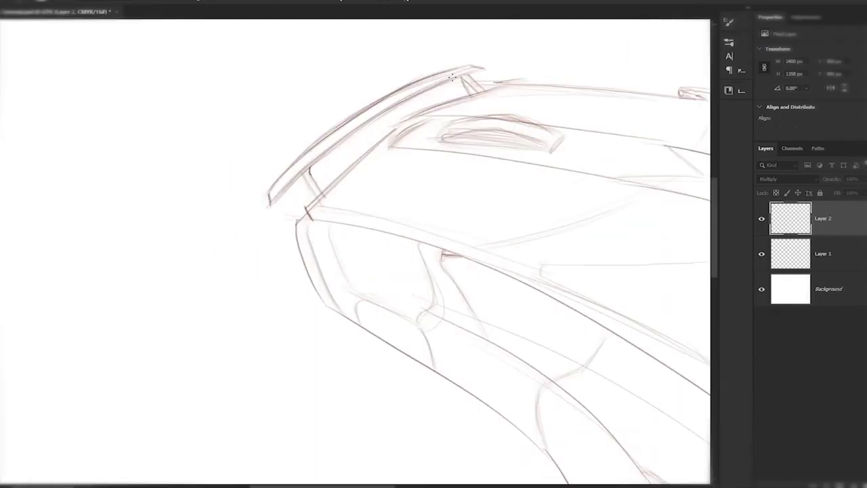
{"action": "scroll", "coordinate": [314, 197], "scroll_direction": "down", "scroll_amount": 4}
{"action": "scroll", "coordinate": [305, 132], "scroll_direction": "up", "scroll_amount": 4}
{"action": "key", "text": "ctrl+s"}
{"action": "scroll", "coordinate": [437, 199], "scroll_direction": "down", "scroll_amount": 3}
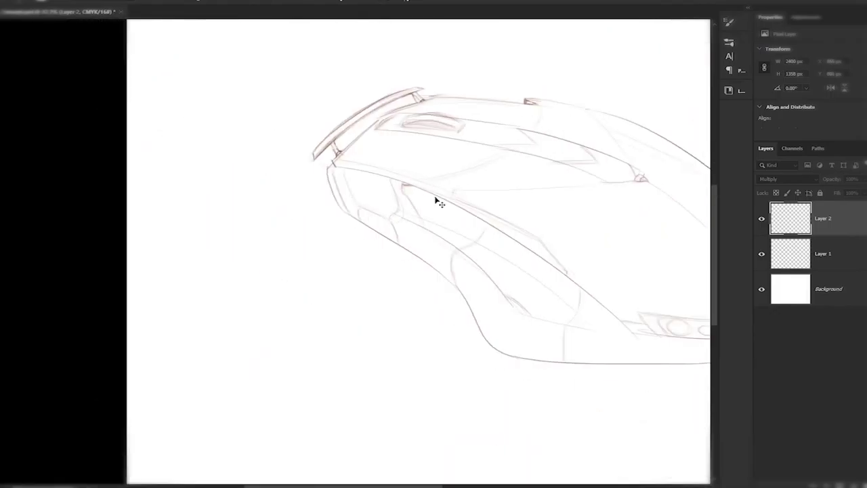
- Darken the frame around the scroll wheel and start small vent marks on the side panel
{"action": "scroll", "coordinate": [428, 177], "scroll_direction": "up", "scroll_amount": 3}
{"action": "scroll", "coordinate": [428, 177], "scroll_direction": "down", "scroll_amount": 3}
{"action": "scroll", "coordinate": [379, 102], "scroll_direction": "up", "scroll_amount": 4}
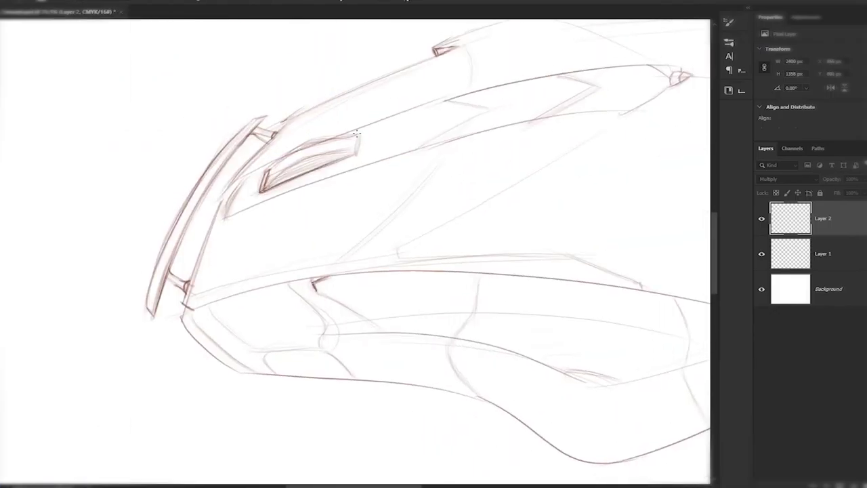
{"action": "scroll", "coordinate": [292, 171], "scroll_direction": "down", "scroll_amount": 3}
{"action": "scroll", "coordinate": [315, 233], "scroll_direction": "up", "scroll_amount": 5}
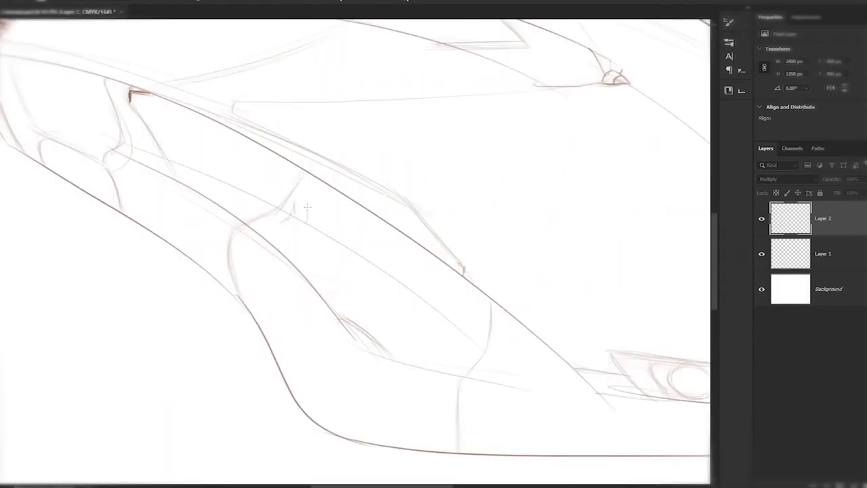
- Draw the scroll wheel's segment lines, darken its frame and complete the row of side vent marks
{"action": "scroll", "coordinate": [369, 170], "scroll_direction": "down", "scroll_amount": 3}
{"action": "scroll", "coordinate": [359, 203], "scroll_direction": "up", "scroll_amount": 5}
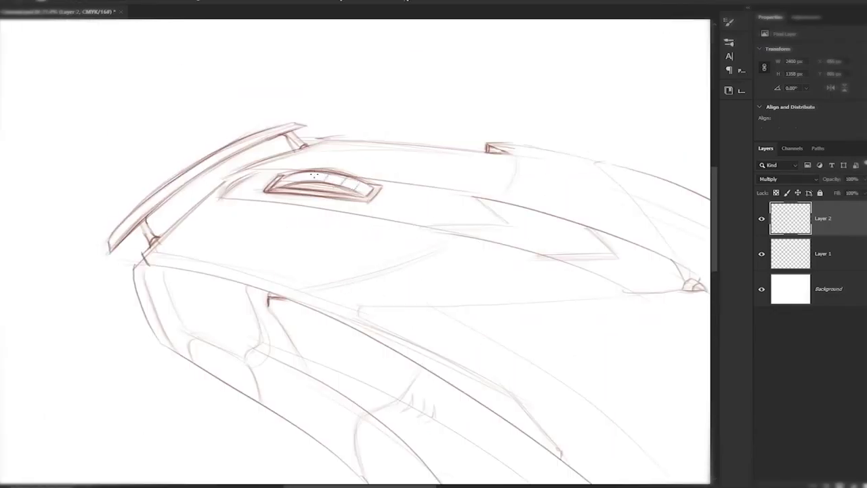
{"action": "scroll", "coordinate": [552, 132], "scroll_direction": "down", "scroll_amount": 3}
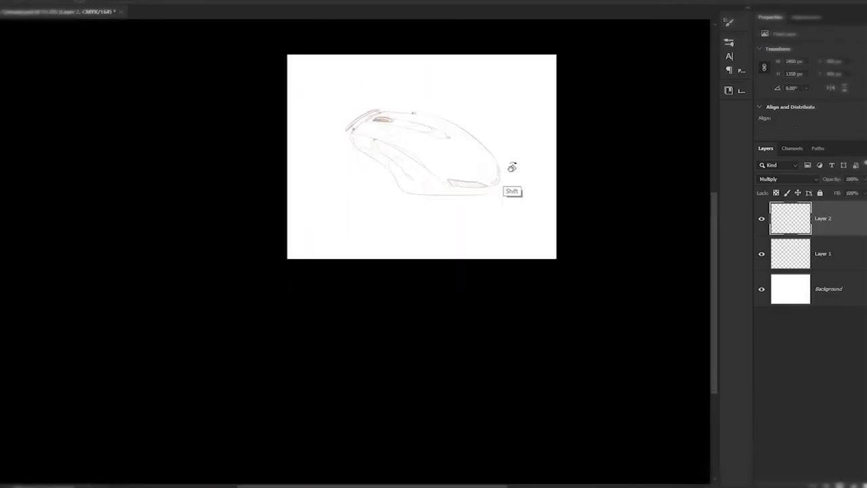
- Refine the side panel seams and spoiler-end corner details, and darken the near headlight's outline
{"action": "scroll", "coordinate": [198, 149], "scroll_direction": "up", "scroll_amount": 5}
{"action": "scroll", "coordinate": [338, 281], "scroll_direction": "down", "scroll_amount": 3}
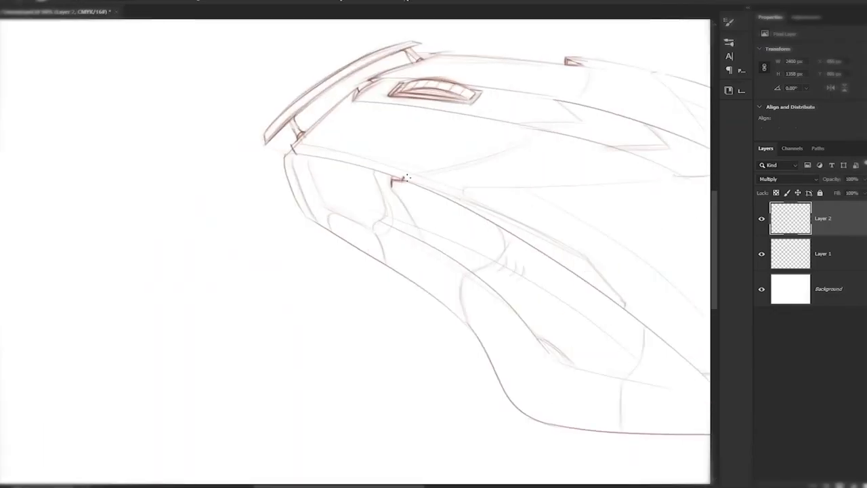
{"action": "scroll", "coordinate": [590, 122], "scroll_direction": "up", "scroll_amount": 5}
{"action": "scroll", "coordinate": [603, 353], "scroll_direction": "down", "scroll_amount": 3}
{"action": "scroll", "coordinate": [474, 232], "scroll_direction": "up", "scroll_amount": 5}
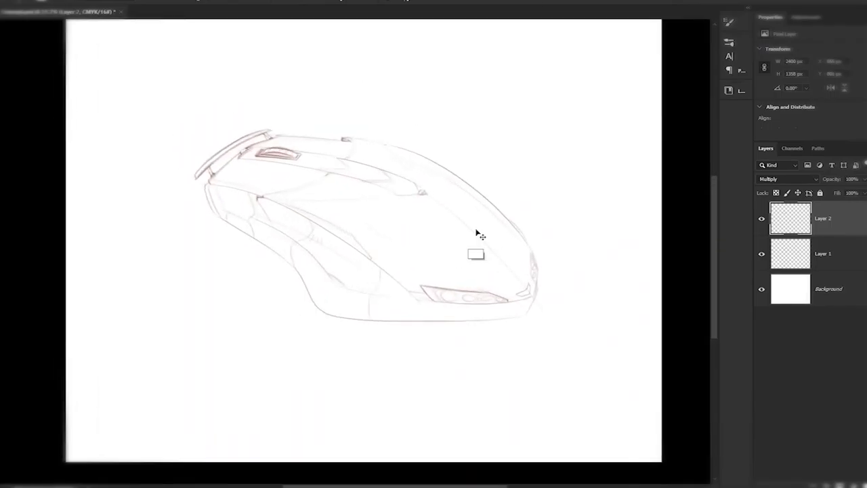
- Sketch a bat-shaped emblem across the hood's centre line on a new layer above Layer 2
{"action": "key", "text": "ctrl+shift+alt+n"}
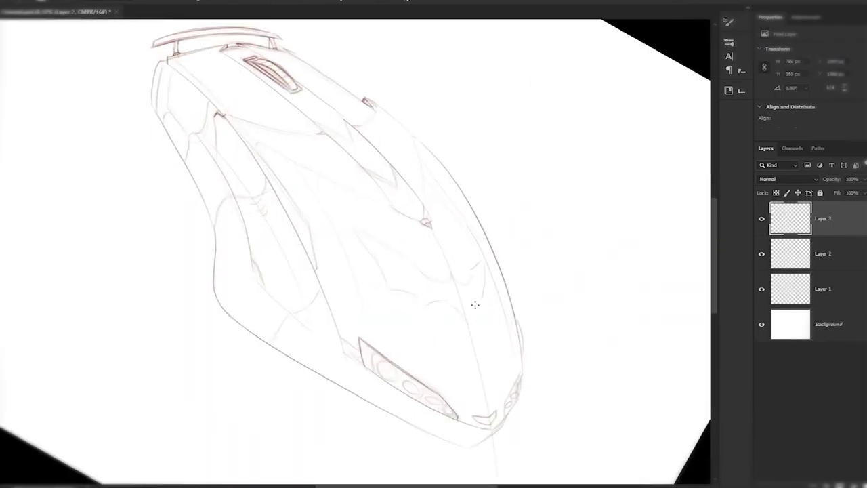
{"action": "scroll", "coordinate": [475, 304], "scroll_direction": "up", "scroll_amount": 3}
{"action": "scroll", "coordinate": [449, 246], "scroll_direction": "down", "scroll_amount": 2}
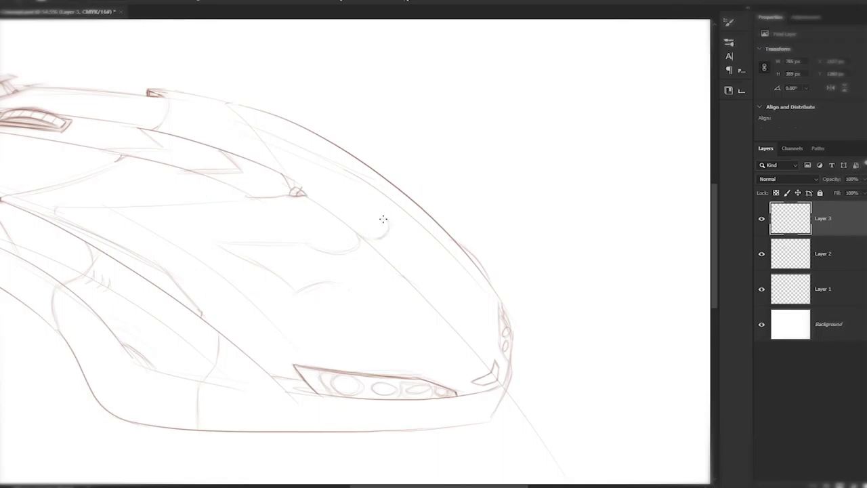
{"action": "left_click_drag", "start_coordinate": [350, 287], "coordinate": [409, 252]}
{"action": "scroll", "coordinate": [440, 138], "scroll_direction": "up", "scroll_amount": 1}
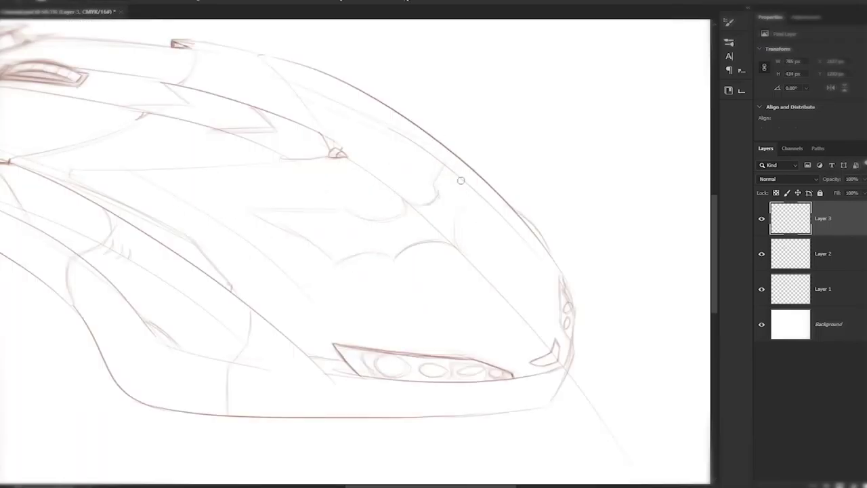
{"action": "scroll", "coordinate": [460, 196], "scroll_direction": "down", "scroll_amount": 3}
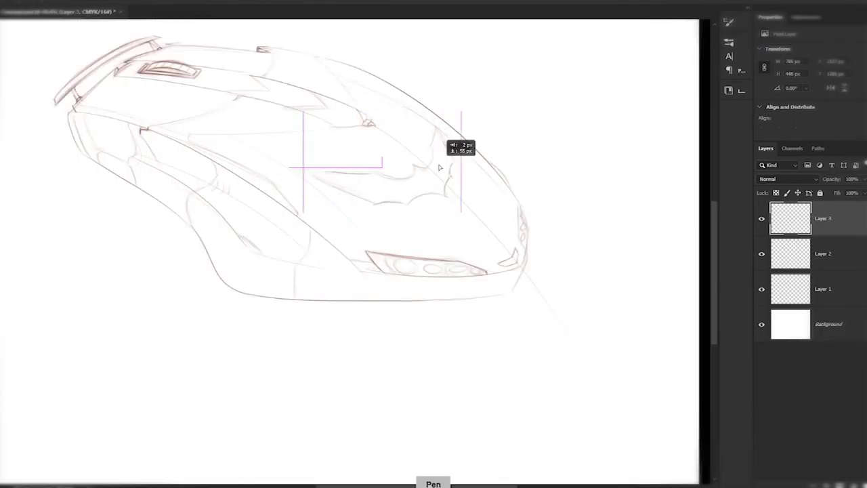
- Reposition the bat emblem on the hood, strengthen its wing outlines and save the document
{"action": "left_click_drag", "start_coordinate": [304, 126], "coordinate": [460, 209]}
{"action": "left_click", "coordinate": [324, 171]}
{"action": "left_click", "coordinate": [323, 171], "text": "ctrl"}
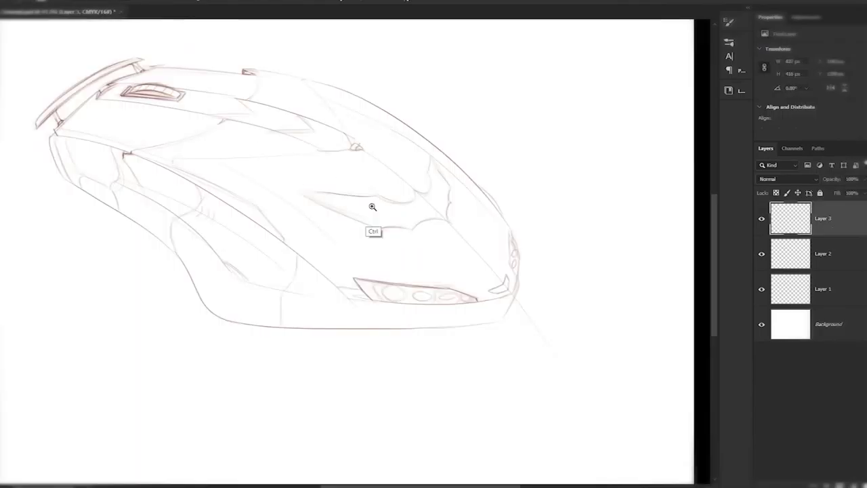
{"action": "scroll", "coordinate": [318, 186], "scroll_direction": "up", "scroll_amount": 2}
{"action": "scroll", "coordinate": [474, 175], "scroll_direction": "up", "scroll_amount": 2}
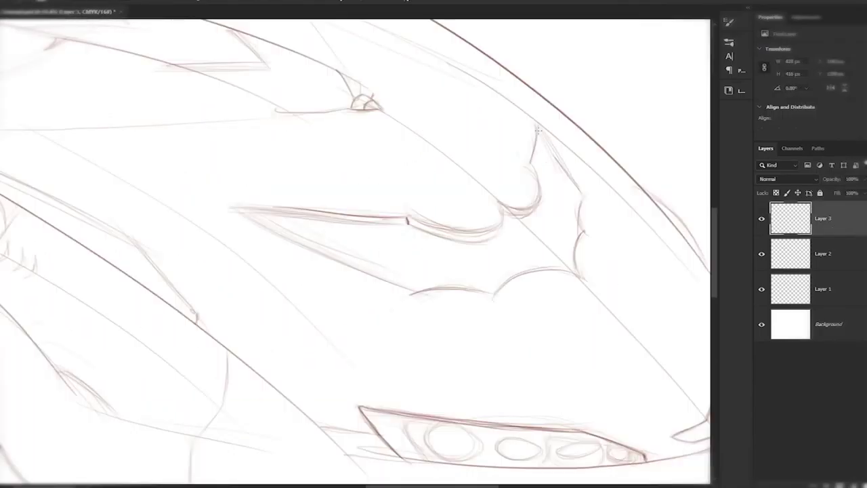
{"action": "scroll", "coordinate": [528, 190], "scroll_direction": "up", "scroll_amount": 1}
{"action": "key", "text": "ctrl+s"}
- Skew the bat emblem with Free Transform to follow the hood's perspective
{"action": "scroll", "coordinate": [589, 142], "scroll_direction": "down", "scroll_amount": 5}
{"action": "key", "text": "ctrl+t"}
{"action": "left_click_drag", "start_coordinate": [589, 142], "coordinate": [581, 161]}
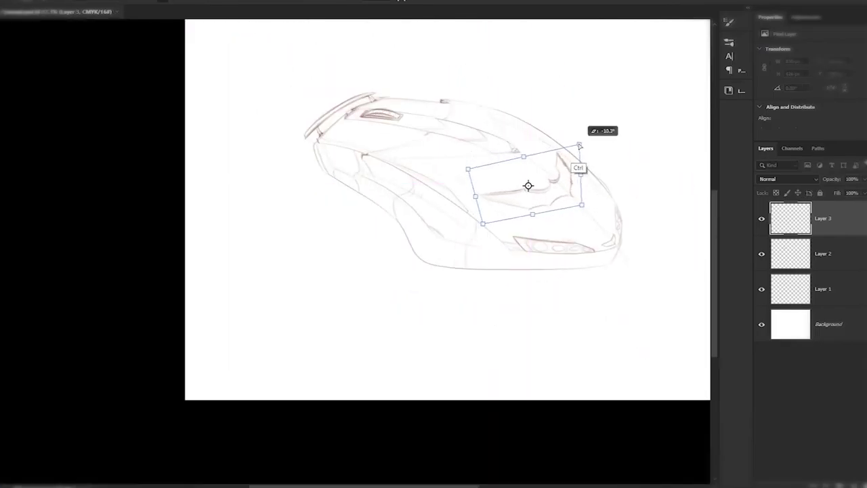
{"action": "key", "text": "Return"}
- Add a layer between Layer 3 and Layer 2 and sketch the curved ends of a cylindrical detail on the side panel
{"action": "scroll", "coordinate": [354, 155], "scroll_direction": "up", "scroll_amount": 3}
{"action": "key", "text": "ctrl+shift+alt+n"}
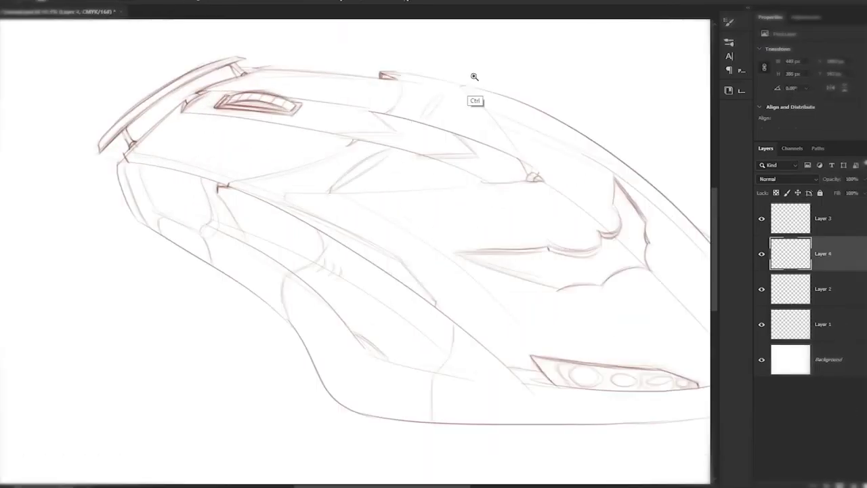
{"action": "scroll", "coordinate": [474, 77], "scroll_direction": "down", "scroll_amount": 1}
{"action": "left_click_drag", "start_coordinate": [398, 226], "coordinate": [397, 227]}
{"action": "scroll", "coordinate": [393, 224], "scroll_direction": "up", "scroll_amount": 3}
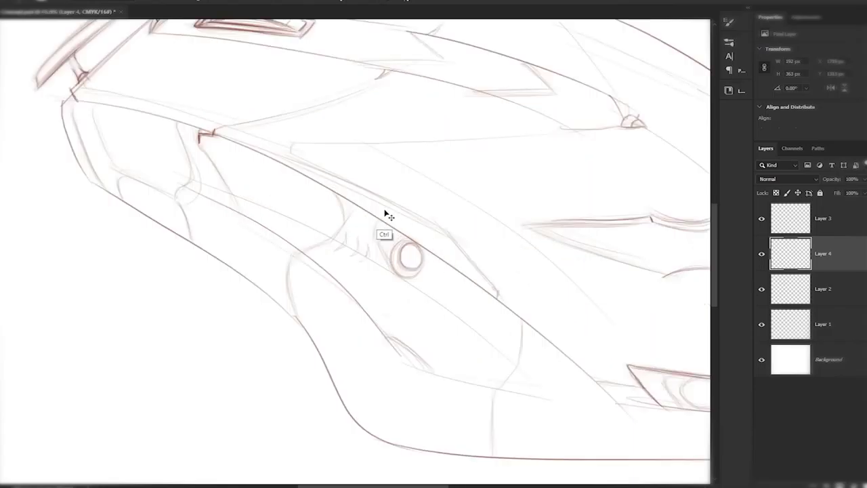
{"action": "key", "text": "ctrl+z"}
{"action": "left_click_drag", "start_coordinate": [485, 321], "coordinate": [494, 301]}
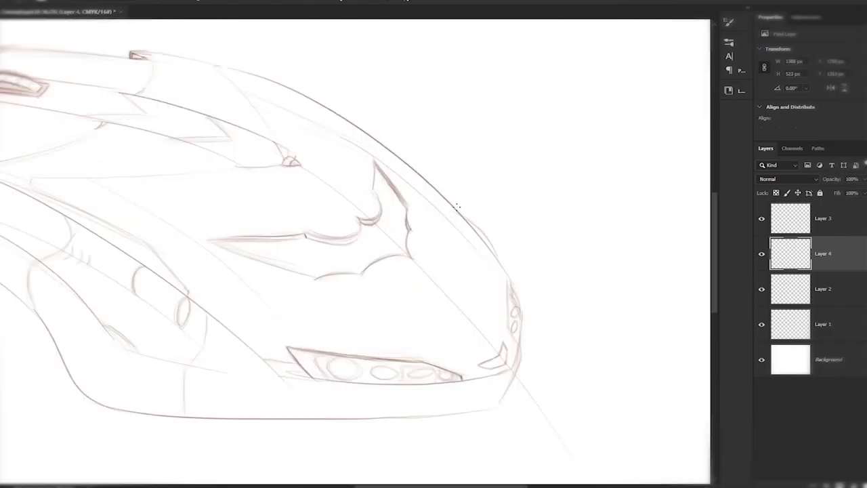
- Refine the side cylinder's oval end and sketch inset contour lines on the button panels beside the scroll wheel
{"action": "scroll", "coordinate": [406, 271], "scroll_direction": "down", "scroll_amount": 3}
{"action": "scroll", "coordinate": [270, 203], "scroll_direction": "up", "scroll_amount": 3}
{"action": "left_click_drag", "start_coordinate": [166, 291], "coordinate": [185, 353]}
{"action": "scroll", "coordinate": [185, 353], "scroll_direction": "down", "scroll_amount": 1}
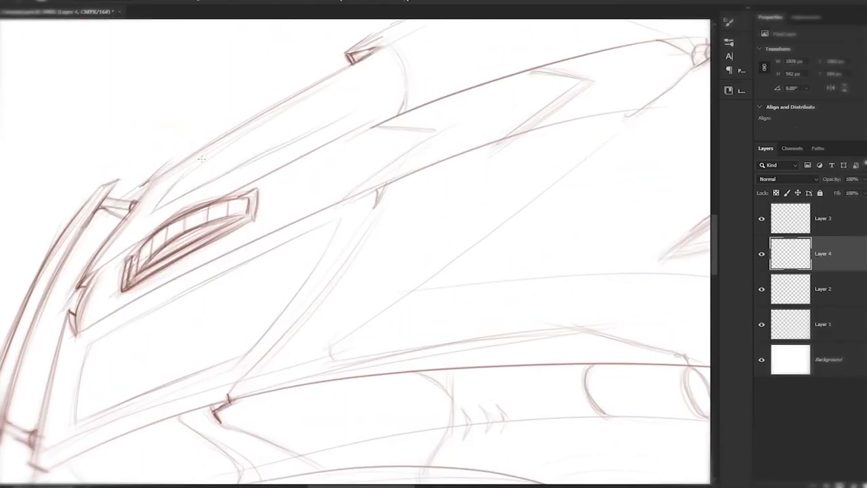
- Draw a straight diagonal guide line on a new layer above the Background, and transform a duplicate to run above the mouse
{"action": "key", "text": "ctrl+0"}
{"action": "key", "text": "ctrl+shift+alt+n"}
{"action": "left_click", "coordinate": [83, 124], "text": "shift"}
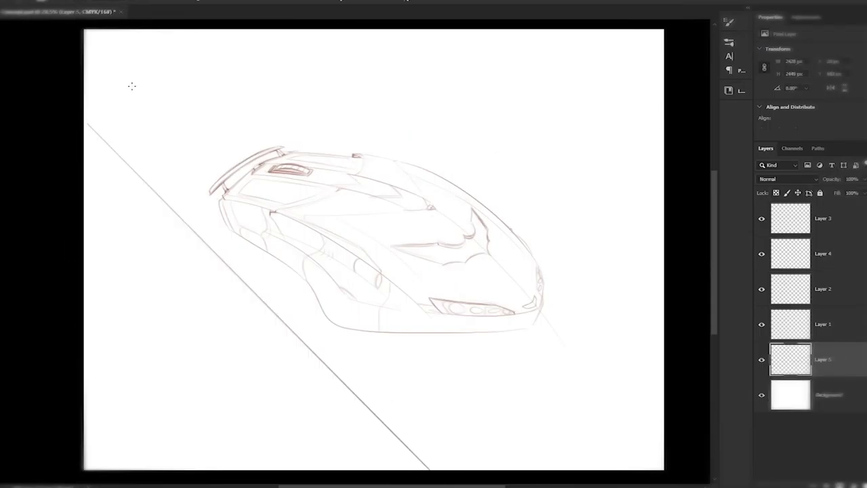
{"action": "key", "text": "ctrl+alt+t"}
{"action": "mouse_move", "coordinate": [257, 203]}
{"action": "left_mouse_down"}
{"action": "mouse_move", "coordinate": [355, 152]}
{"action": "mouse_move", "coordinate": [574, 159]}
{"action": "mouse_move", "coordinate": [596, 176]}
{"action": "mouse_move", "coordinate": [611, 155]}
{"action": "left_mouse_up"}
{"action": "key", "text": "Return"}
- Adjust the guide line with Free Transform to match the mouse's perspective, and make Layer 3 active
{"action": "key", "text": "ctrl+minus"}
{"action": "key", "text": "ctrl+t"}
{"action": "left_click_drag", "start_coordinate": [97, 116], "coordinate": [155, 126]}
{"action": "key", "text": "Return"}
{"action": "key", "text": "ctrl+plus"}
{"action": "left_click", "coordinate": [197, 165], "text": "ctrl"}
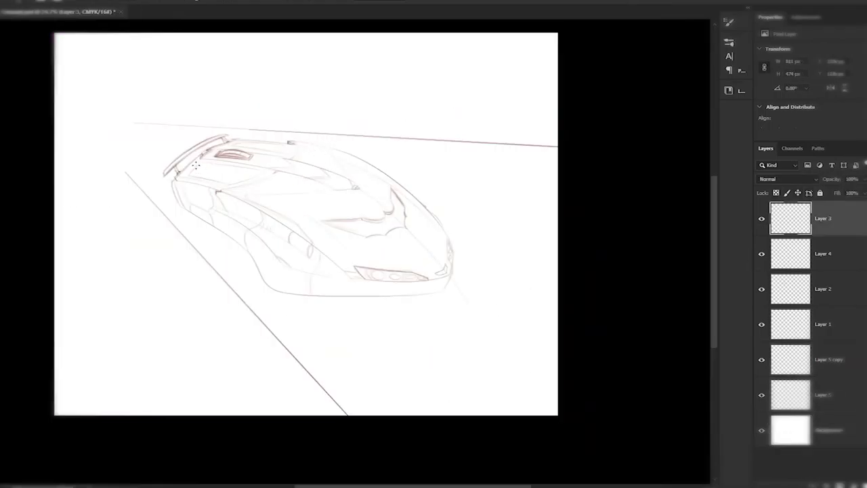
{"action": "key", "text": "ctrl+plus"}
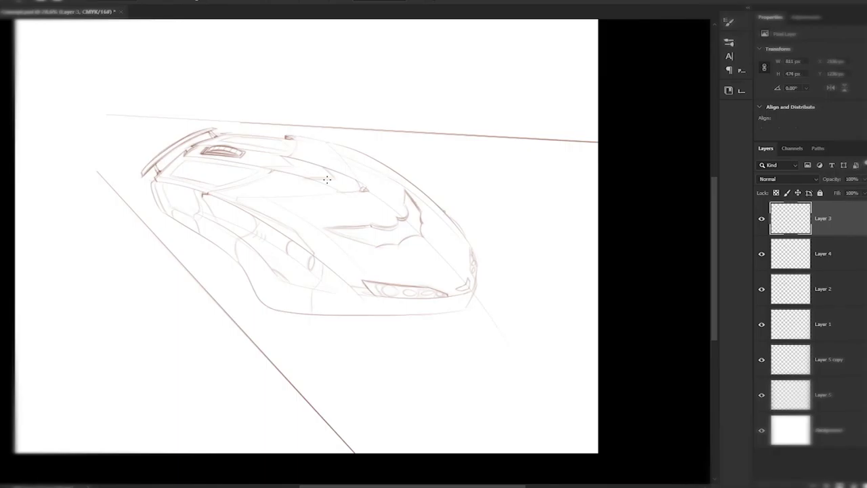
- Add a layer above Layer 3 and sketch a cylinder beside the mouse and a box-shaped building behind it on the horizon line
{"action": "key", "text": "ctrl+shift+alt+n"}
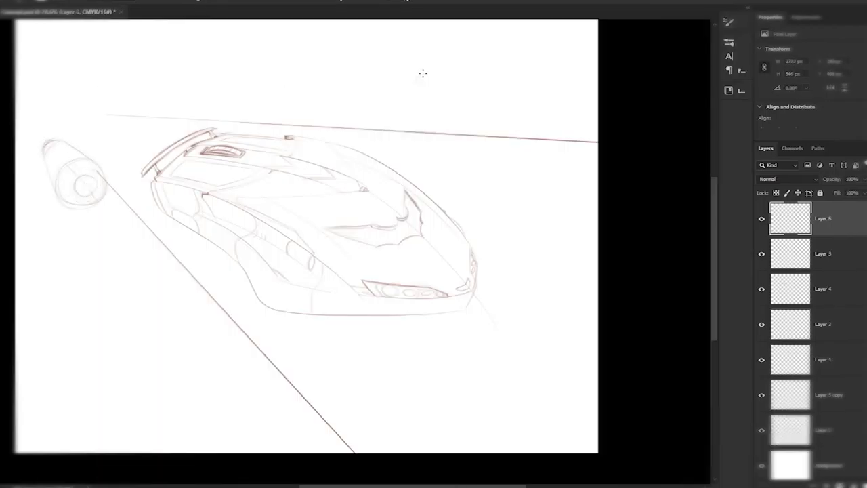
{"action": "key", "text": "ctrl+plus"}
{"action": "left_click_drag", "start_coordinate": [365, 107], "coordinate": [396, 91]}
{"action": "scroll", "coordinate": [396, 66], "scroll_direction": "down", "scroll_amount": 1}
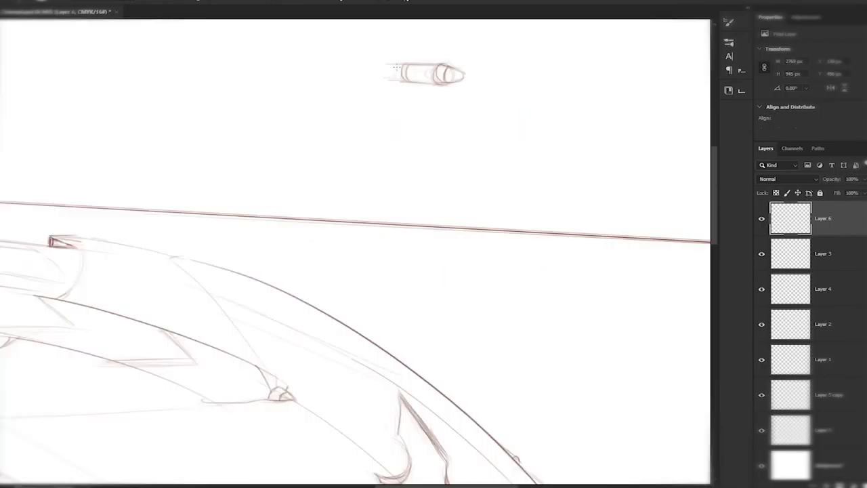
{"action": "scroll", "coordinate": [434, 88], "scroll_direction": "down", "scroll_amount": 3}
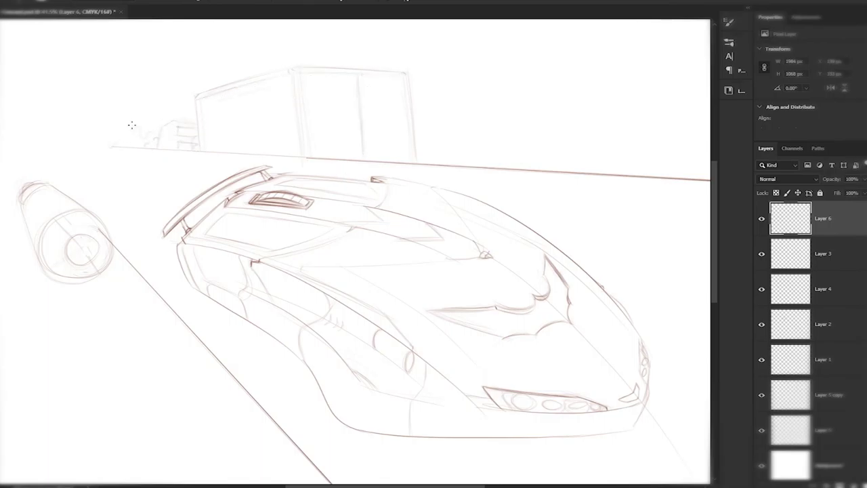
- Sketch trees around the building and a row of fence posts joined by rails along the horizon line
{"action": "scroll", "coordinate": [162, 130], "scroll_direction": "down", "scroll_amount": 4}
{"action": "scroll", "coordinate": [379, 153], "scroll_direction": "up", "scroll_amount": 4}
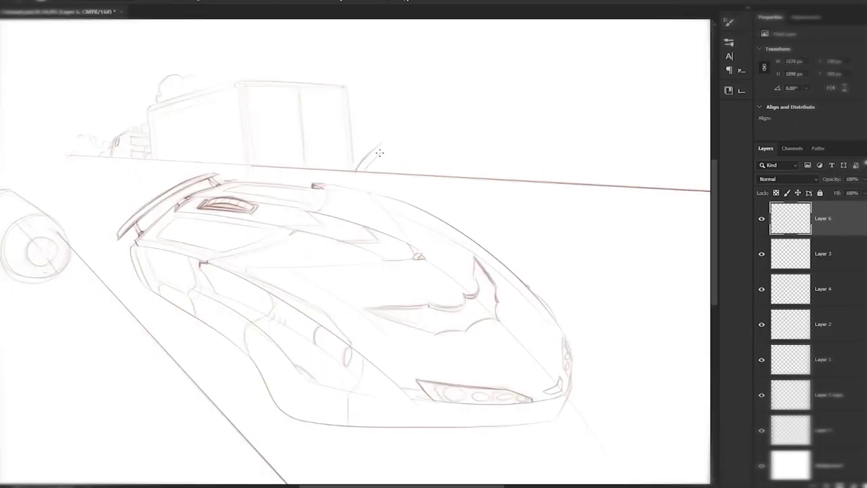
{"action": "scroll", "coordinate": [359, 173], "scroll_direction": "down", "scroll_amount": 2}
{"action": "left_click_drag", "start_coordinate": [397, 184], "coordinate": [404, 155]}
{"action": "scroll", "coordinate": [555, 155], "scroll_direction": "down", "scroll_amount": 1}
{"action": "mouse_move", "coordinate": [517, 178]}
{"action": "left_mouse_down"}
{"action": "mouse_move", "coordinate": [520, 141]}
{"action": "mouse_move", "coordinate": [428, 144]}
{"action": "left_mouse_up"}
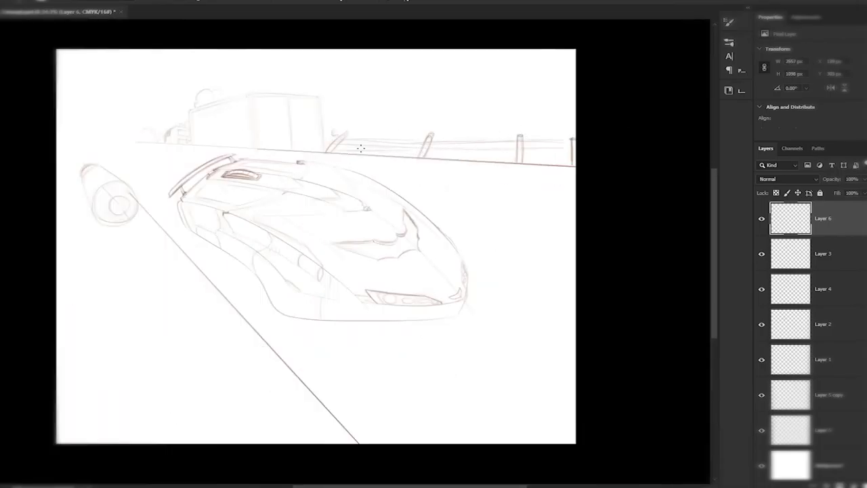
- Trim the diagonal guide line where it meets the cylinder, and group the mouse and scenery sketch layers separately
{"action": "left_click", "coordinate": [127, 187], "text": "ctrl"}
{"action": "scroll", "coordinate": [361, 124], "scroll_direction": "down", "scroll_amount": 1}
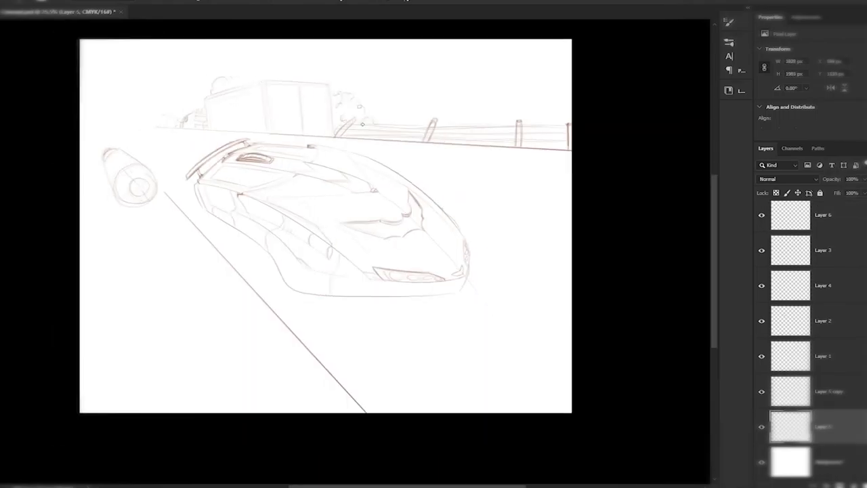
{"action": "left_click", "coordinate": [763, 251], "text": "shift"}
{"action": "key", "text": "ctrl+g"}
{"action": "key", "text": "ctrl+g"}
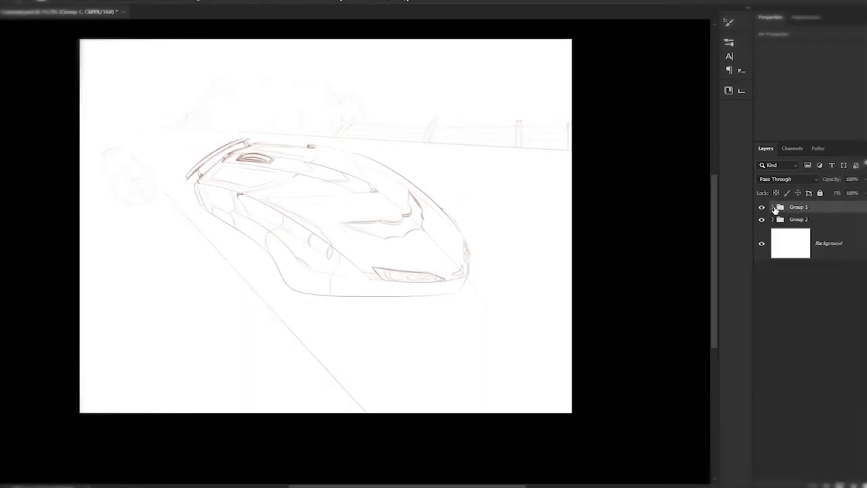
- Add a layer above the Background and fill it with orange-red #ff5400, blended into a soft lighter orange glow in the canvas's upper-left area
{"action": "key", "text": "ctrl+shift+alt+n"}
{"action": "left_click", "coordinate": [711, 155]}
{"action": "left_click", "coordinate": [697, 169]}
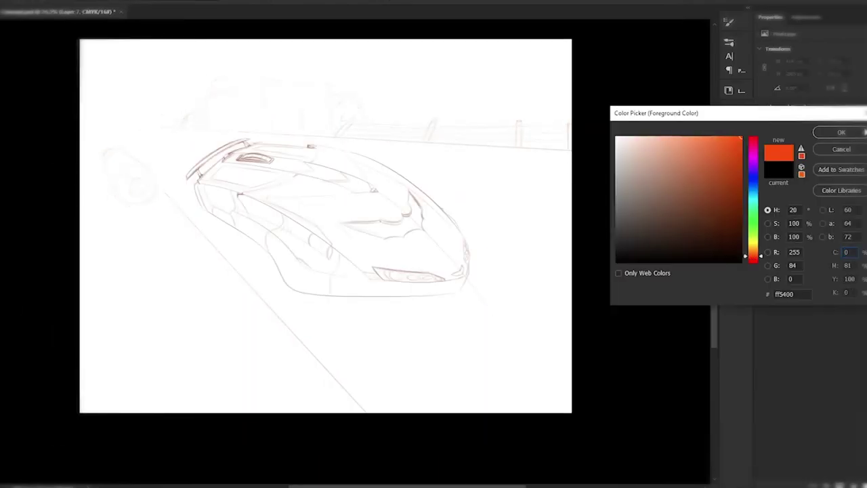
{"action": "key", "text": "Return"}
{"action": "left_click", "coordinate": [143, 120]}
{"action": "left_click_drag", "start_coordinate": [616, 388], "coordinate": [616, 387]}
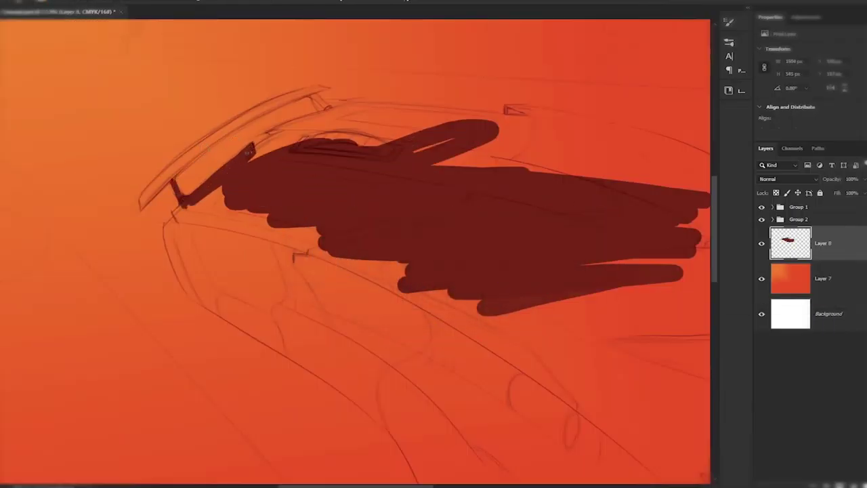
- Block in the mouse's upper body, rear and side edge in dark red on a new layer, following the sketch
{"action": "mouse_move", "coordinate": [257, 153]}
{"action": "left_mouse_down"}
{"action": "mouse_move", "coordinate": [290, 126]}
{"action": "mouse_move", "coordinate": [623, 170]}
{"action": "left_mouse_up"}
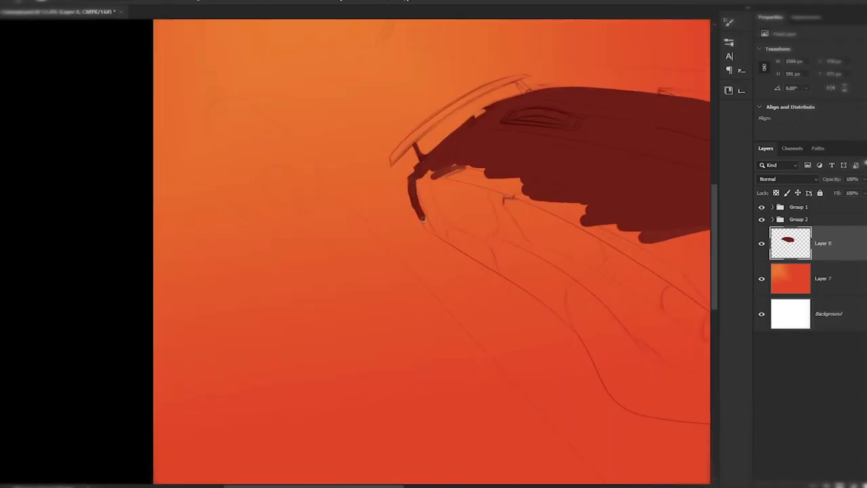
{"action": "left_click_drag", "start_coordinate": [417, 172], "coordinate": [444, 191]}
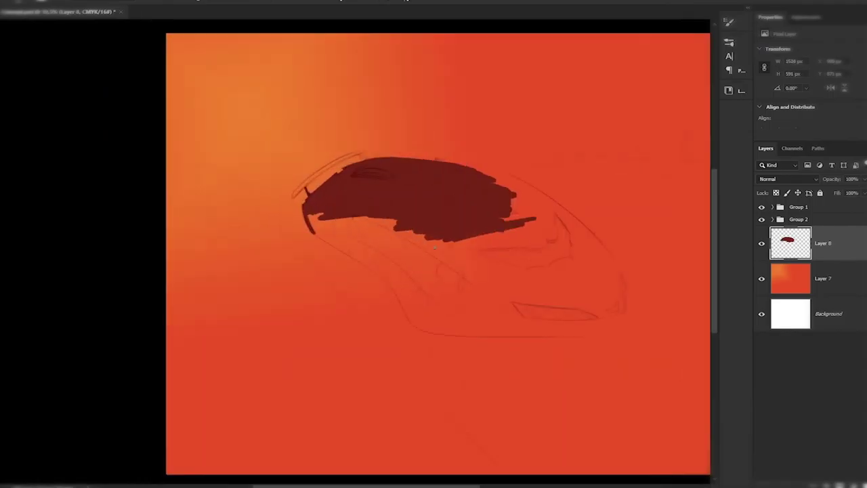
{"action": "left_click_drag", "start_coordinate": [428, 266], "coordinate": [575, 261]}
{"action": "mouse_move", "coordinate": [400, 232]}
{"action": "left_mouse_down"}
{"action": "mouse_move", "coordinate": [314, 211]}
{"action": "mouse_move", "coordinate": [361, 219]}
{"action": "mouse_move", "coordinate": [511, 300]}
{"action": "mouse_move", "coordinate": [523, 244]}
{"action": "mouse_move", "coordinate": [602, 314]}
{"action": "mouse_move", "coordinate": [417, 317]}
{"action": "mouse_move", "coordinate": [315, 213]}
{"action": "left_mouse_up"}
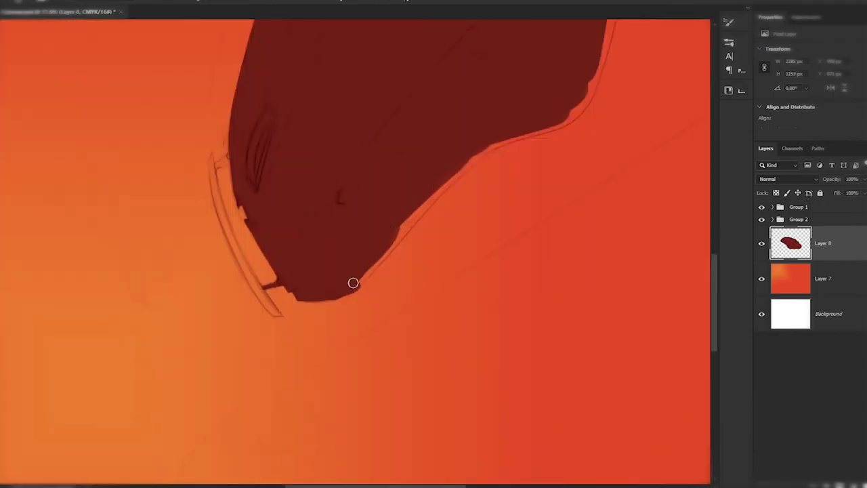
{"action": "left_click_drag", "start_coordinate": [355, 282], "coordinate": [426, 201]}
- Extend the dark red silhouette over the mouse's nose and smooth its curved front edge to the sketch outline
{"action": "left_click_drag", "start_coordinate": [453, 246], "coordinate": [475, 133]}
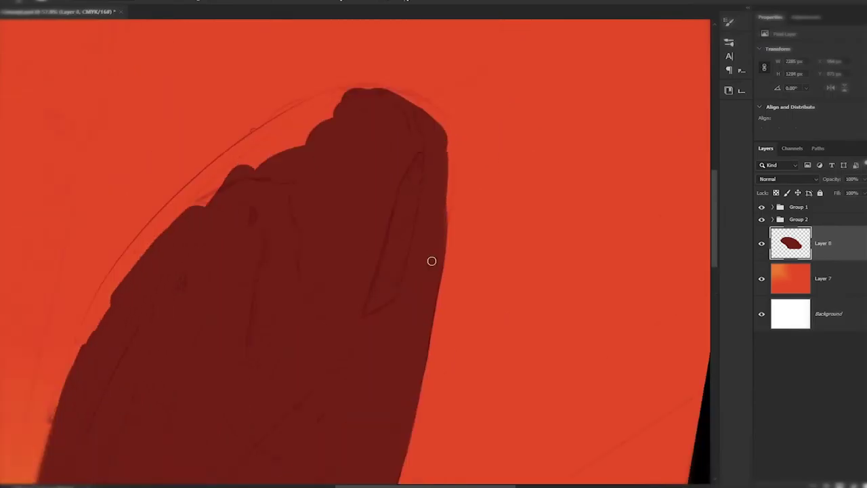
{"action": "left_click_drag", "start_coordinate": [430, 258], "coordinate": [433, 205]}
{"action": "mouse_move", "coordinate": [285, 242]}
{"action": "left_mouse_down"}
{"action": "mouse_move", "coordinate": [321, 145]}
{"action": "mouse_move", "coordinate": [361, 97]}
{"action": "mouse_move", "coordinate": [358, 152]}
{"action": "mouse_move", "coordinate": [381, 92]}
{"action": "mouse_move", "coordinate": [301, 187]}
{"action": "mouse_move", "coordinate": [420, 112]}
{"action": "mouse_move", "coordinate": [454, 103]}
{"action": "left_mouse_up"}
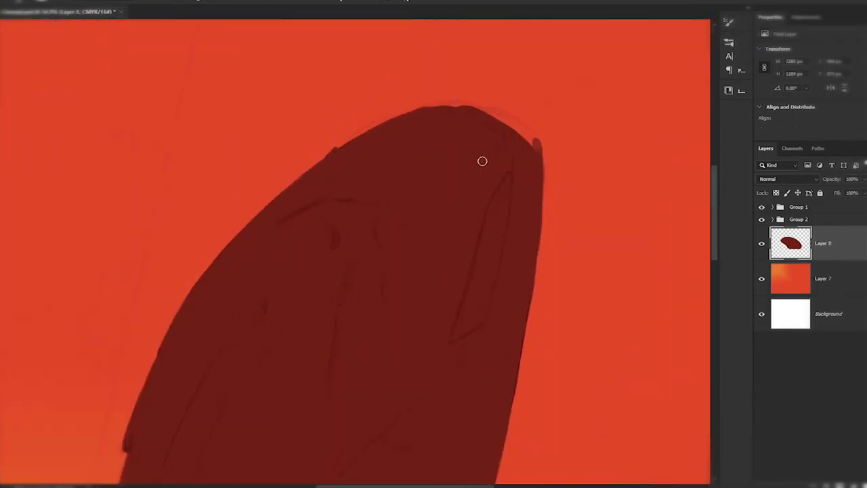
{"action": "mouse_move", "coordinate": [481, 161]}
{"action": "left_mouse_down"}
{"action": "mouse_move", "coordinate": [300, 151]}
{"action": "mouse_move", "coordinate": [167, 277]}
{"action": "mouse_move", "coordinate": [332, 125]}
{"action": "mouse_move", "coordinate": [474, 106]}
{"action": "mouse_move", "coordinate": [360, 201]}
{"action": "mouse_move", "coordinate": [399, 190]}
{"action": "mouse_move", "coordinate": [422, 99]}
{"action": "mouse_move", "coordinate": [436, 76]}
{"action": "mouse_move", "coordinate": [164, 251]}
{"action": "mouse_move", "coordinate": [316, 170]}
{"action": "mouse_move", "coordinate": [267, 234]}
{"action": "mouse_move", "coordinate": [265, 302]}
{"action": "mouse_move", "coordinate": [309, 255]}
{"action": "mouse_move", "coordinate": [416, 179]}
{"action": "mouse_move", "coordinate": [543, 116]}
{"action": "left_mouse_up"}
{"action": "left_click_drag", "start_coordinate": [549, 147], "coordinate": [539, 126]}
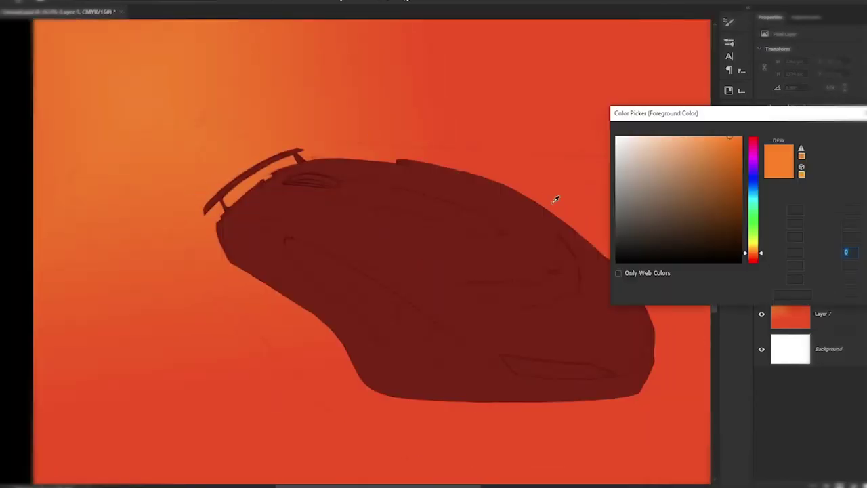
- Shade the silhouette on a clipped layer with a soft lighter red glow around the mouse's rear
{"action": "key", "text": "Return"}
{"action": "key", "text": "ctrl+z"}
{"action": "key", "text": "ctrl+z"}
{"action": "key", "text": "ctrl+z"}
{"action": "key", "text": "ctrl+minus"}
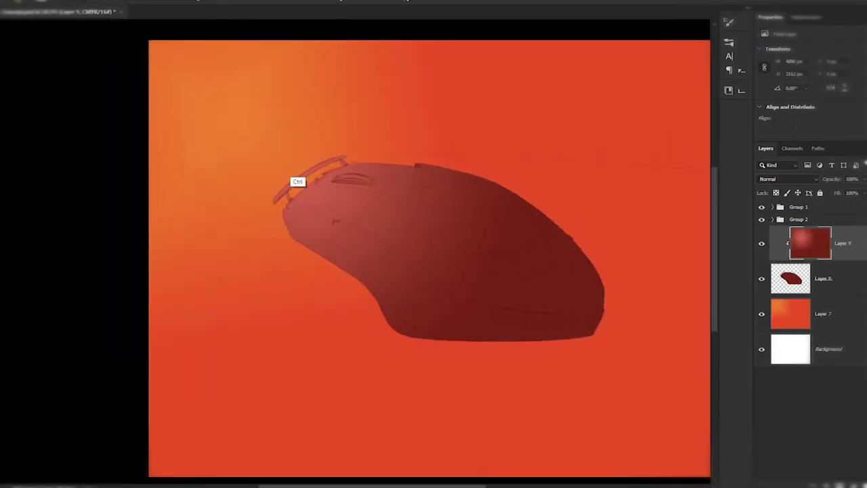
- Add a layer beneath the mouse silhouette and draw a closed shadow path from its rear edge past the canvas's lower-right corner
{"action": "key", "text": "ctrl+shift+alt+n"}
{"action": "left_click", "coordinate": [293, 238]}
{"action": "key", "text": "ctrl+minus"}
{"action": "left_click", "coordinate": [421, 343]}
{"action": "key", "text": "ctrl+minus"}
{"action": "left_click", "coordinate": [372, 438]}
{"action": "left_click", "coordinate": [522, 453]}
{"action": "left_click", "coordinate": [516, 230]}
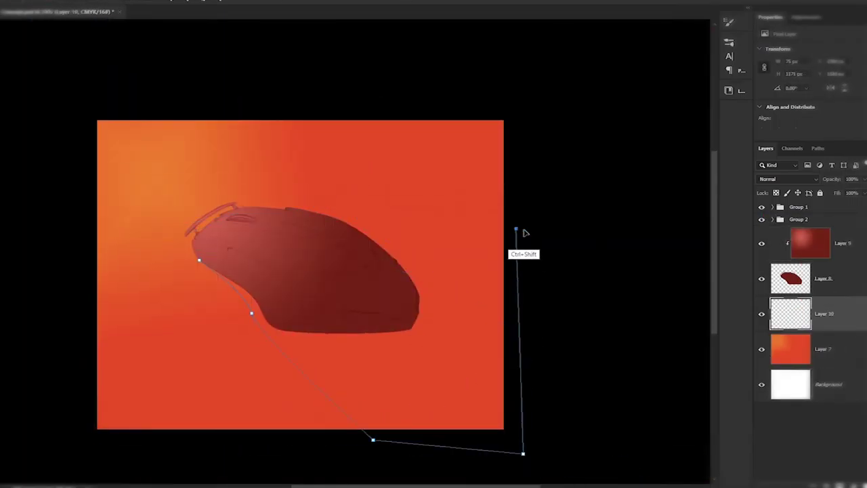
{"action": "left_click", "coordinate": [199, 259]}
- Fill the shadow path and change the layer's blending mode so the shape darkens the backdrop
{"action": "key", "text": "ctrl+Return"}
{"action": "key", "text": "alt+BackSpace"}
{"action": "left_click", "coordinate": [787, 179]}
{"action": "left_click", "coordinate": [779, 219]}
{"action": "key", "text": "ctrl+plus"}
- Group the mouse silhouette with its shading layer, and add a clipped Multiply layer above the shading
{"action": "key", "text": "ctrl+g"}
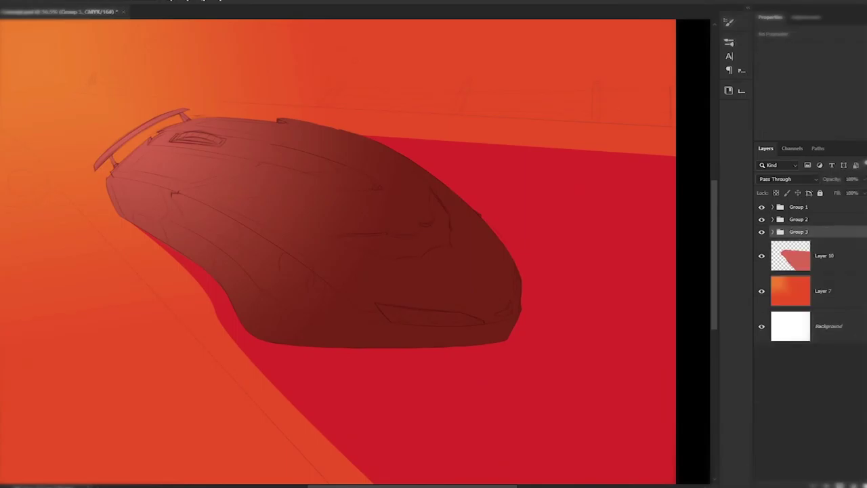
{"action": "key", "text": "ctrl+shift+alt+n"}
{"action": "left_click", "coordinate": [788, 179]}
{"action": "left_click", "coordinate": [778, 216]}
{"action": "key", "text": "ctrl+plus"}
- Paint the whole bat emblem on the hood in very dark red, following the sketched outline
{"action": "mouse_move", "coordinate": [383, 203]}
{"action": "left_mouse_down"}
{"action": "mouse_move", "coordinate": [374, 199]}
{"action": "mouse_move", "coordinate": [408, 164]}
{"action": "mouse_move", "coordinate": [394, 84]}
{"action": "mouse_move", "coordinate": [409, 140]}
{"action": "left_mouse_up"}
{"action": "key", "text": "ctrl+minus"}
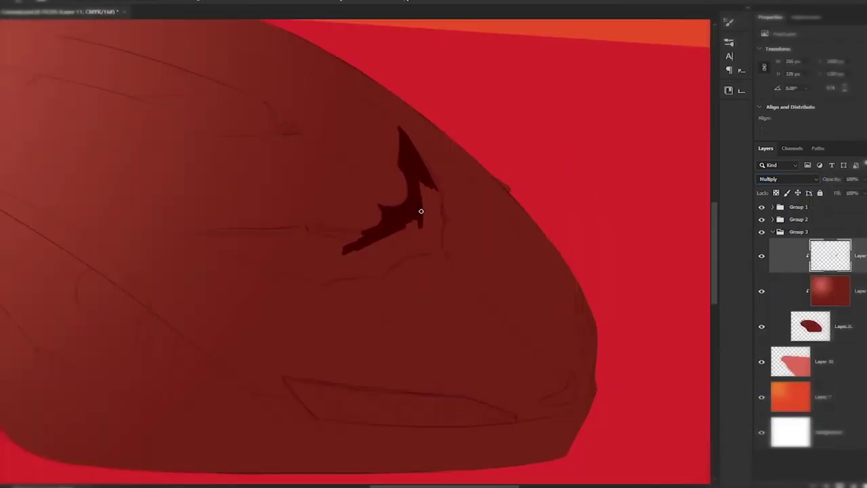
{"action": "mouse_move", "coordinate": [421, 211]}
{"action": "left_mouse_down"}
{"action": "mouse_move", "coordinate": [411, 219]}
{"action": "mouse_move", "coordinate": [408, 253]}
{"action": "mouse_move", "coordinate": [367, 249]}
{"action": "mouse_move", "coordinate": [335, 276]}
{"action": "mouse_move", "coordinate": [332, 261]}
{"action": "mouse_move", "coordinate": [464, 267]}
{"action": "mouse_move", "coordinate": [387, 270]}
{"action": "mouse_move", "coordinate": [453, 311]}
{"action": "left_mouse_up"}
{"action": "key", "text": "ctrl+plus"}
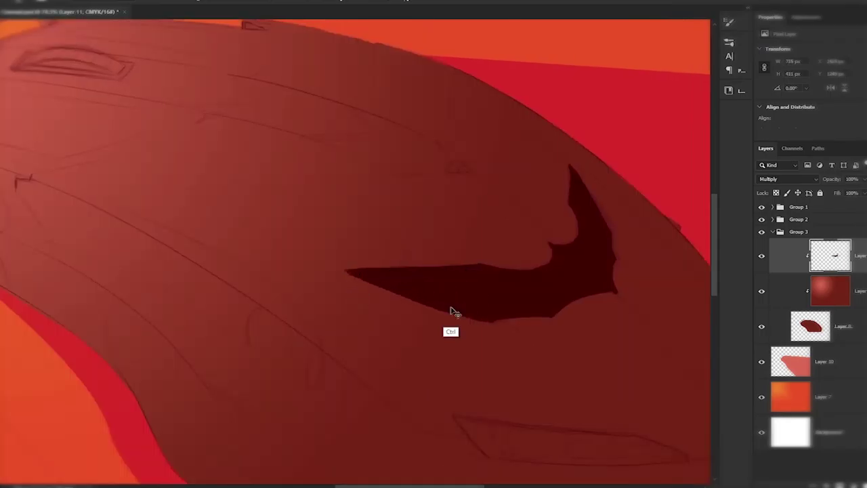
- Darken the pointed inner corner of the large headlight's outline on the Multiply layer
{"action": "key", "text": "ctrl+minus"}
{"action": "key", "text": "ctrl+plus"}
{"action": "key", "text": "ctrl+plus"}
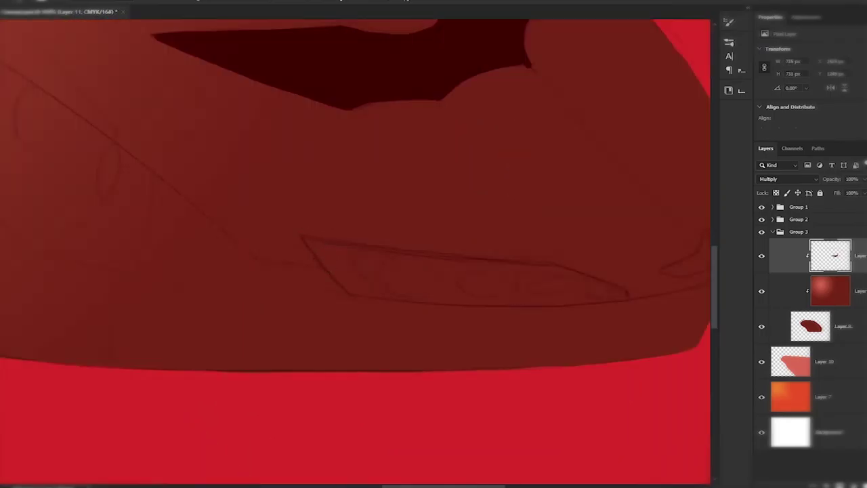
{"action": "key", "text": "ctrl+plus"}
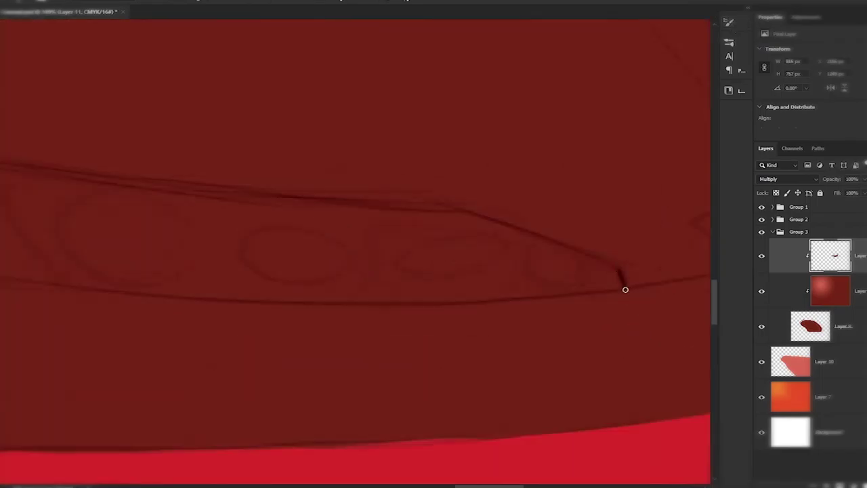
{"action": "key", "text": "ctrl+minus"}
{"action": "key", "text": "ctrl+minus"}
{"action": "key", "text": "ctrl+0"}
- Add another clipped layer, trace the long curved side panel with a closed pen path and fill it with red
{"action": "key", "text": "ctrl+shift+alt+n"}
{"action": "left_click", "coordinate": [853, 279], "text": "alt"}
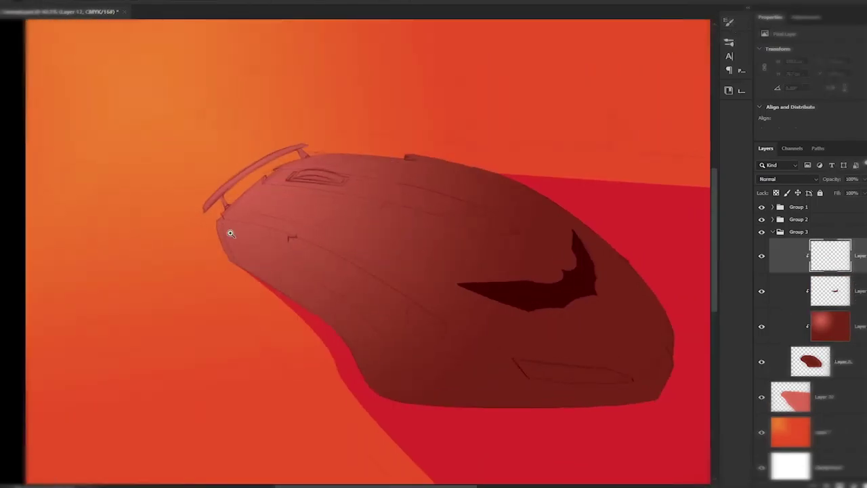
{"action": "key", "text": "ctrl+plus"}
{"action": "left_click", "coordinate": [214, 102]}
{"action": "left_click", "coordinate": [516, 247]}
{"action": "left_click", "coordinate": [577, 304]}
{"action": "left_click_drag", "start_coordinate": [450, 279], "coordinate": [432, 266]}
{"action": "key", "text": "ctrl+plus"}
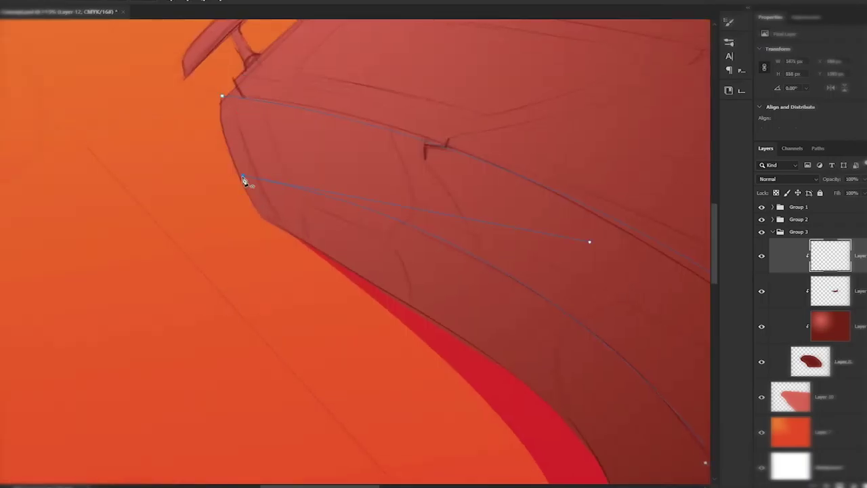
{"action": "right_click", "coordinate": [265, 151]}
{"action": "left_click", "coordinate": [290, 208]}
- Trace the centre strip from the scroll wheel to its pointed front end with the Pen tool and fill it with the same red
{"action": "key", "text": "ctrl+0"}
{"action": "key", "text": "ctrl+plus"}
{"action": "key", "text": "ctrl+plus"}
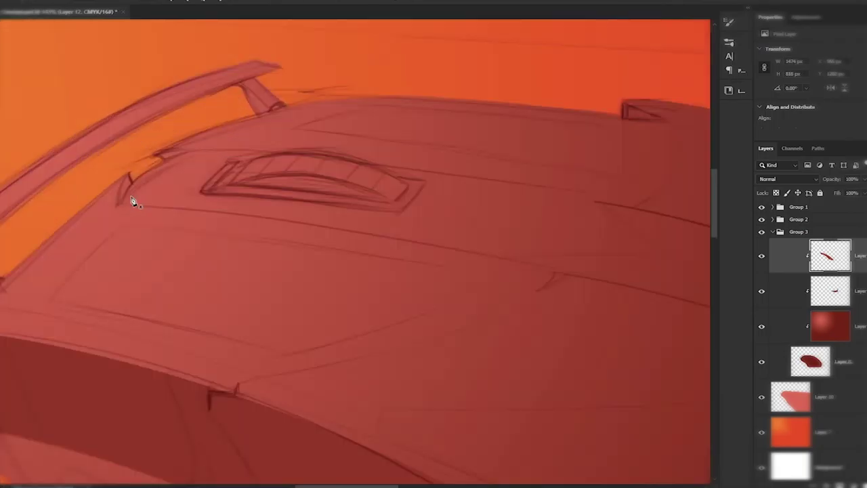
{"action": "key", "text": "ctrl+plus"}
{"action": "left_click_drag", "start_coordinate": [537, 162], "coordinate": [571, 244]}
{"action": "left_click", "coordinate": [449, 193]}
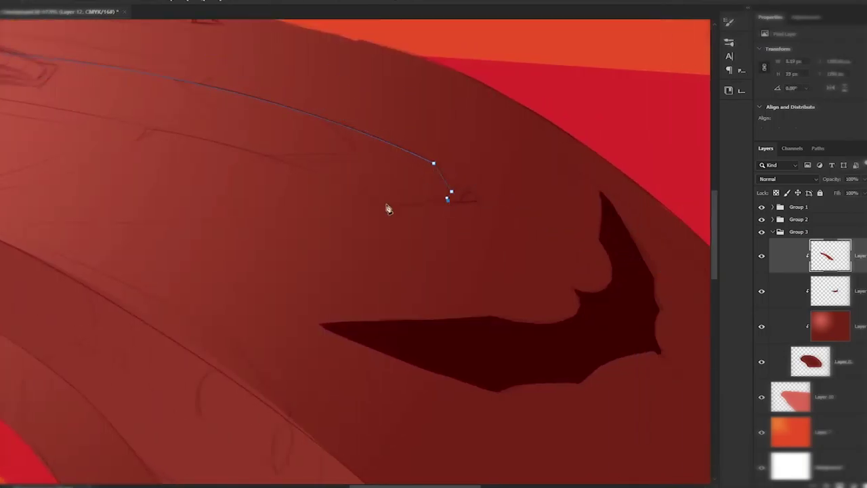
{"action": "key", "text": "ctrl+minus"}
{"action": "key", "text": "ctrl+minus"}
{"action": "right_click", "coordinate": [368, 251]}
{"action": "key", "text": "Return"}
- Add a clipped layer in Linear Dodge (Add) mode and paint orange strokes over the large headlight
{"action": "key", "text": "ctrl+plus"}
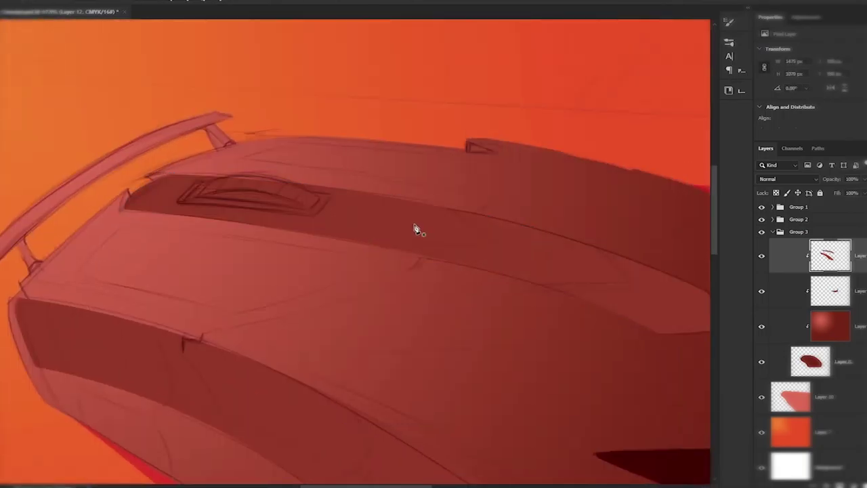
{"action": "key", "text": "ctrl+plus"}
{"action": "key", "text": "ctrl+minus"}
{"action": "key", "text": "ctrl+plus"}
{"action": "key", "text": "ctrl+shift+alt+n"}
{"action": "key", "text": "shift+alt+w"}
{"action": "left_click_drag", "start_coordinate": [394, 369], "coordinate": [542, 392]}
{"action": "key", "text": "ctrl+plus"}
- Trace the large headlight with a closed pen path and trim the orange paint to its outline
{"action": "key", "text": "p"}
{"action": "left_click", "coordinate": [537, 251]}
{"action": "left_click", "coordinate": [662, 172]}
{"action": "left_click", "coordinate": [160, 251]}
{"action": "key", "text": "ctrl+minus"}
{"action": "left_click", "coordinate": [239, 207]}
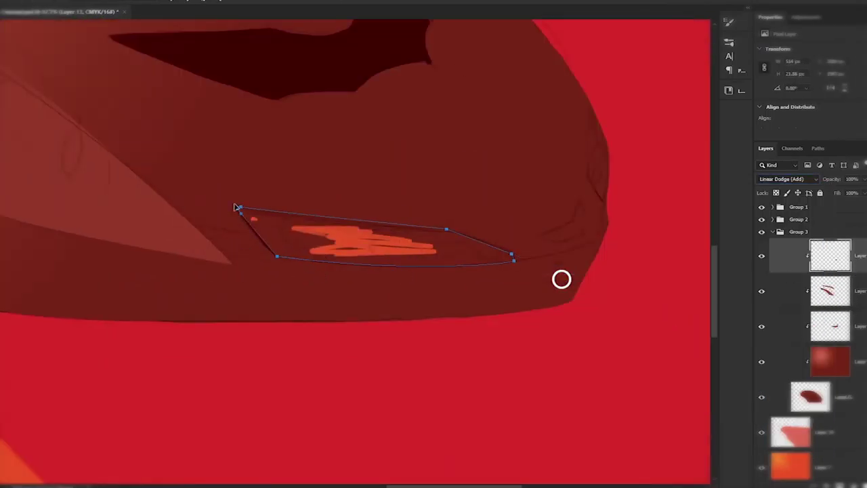
{"action": "key", "text": "ctrl+Return"}
{"action": "key", "text": "ctrl+shift+i"}
{"action": "key", "text": "Delete"}
{"action": "key", "text": "ctrl+d"}
- Paint the cylinder beside the mouse solid white on a new layer and clean up its edges with the Eraser
{"action": "key", "text": "ctrl+minus"}
{"action": "key", "text": "ctrl+minus"}
{"action": "key", "text": "ctrl+minus"}
{"action": "key", "text": "ctrl+plus"}
{"action": "key", "text": "ctrl+shift+alt+n"}
{"action": "mouse_move", "coordinate": [179, 203]}
{"action": "left_mouse_down"}
{"action": "mouse_move", "coordinate": [153, 198]}
{"action": "mouse_move", "coordinate": [176, 163]}
{"action": "mouse_move", "coordinate": [223, 142]}
{"action": "left_mouse_up"}
{"action": "key", "text": "ctrl+plus"}
{"action": "key", "text": "r"}
{"action": "key", "text": "e"}
{"action": "left_click_drag", "start_coordinate": [210, 193], "coordinate": [197, 148]}
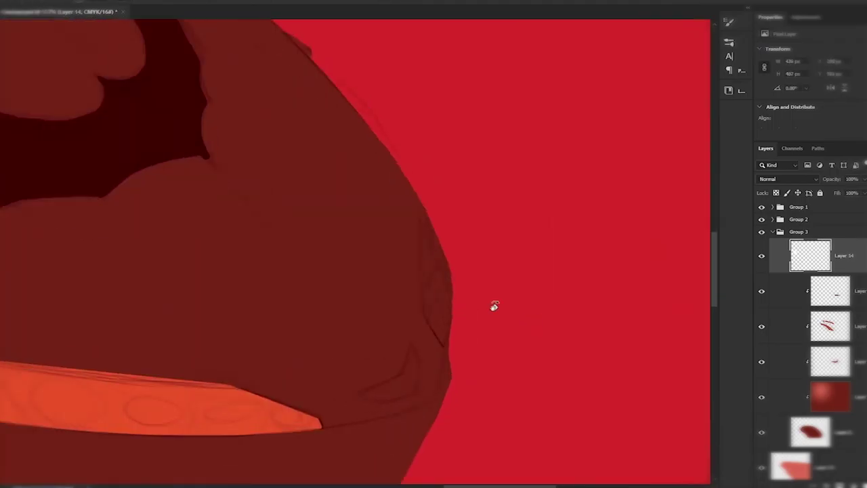
- Return to the Linear Dodge (Add) layer and paint the far headlight and the angular nose detail orange
{"action": "key", "text": "alt+bracketleft"}
{"action": "mouse_move", "coordinate": [424, 310]}
{"action": "left_mouse_down"}
{"action": "mouse_move", "coordinate": [437, 281]}
{"action": "mouse_move", "coordinate": [423, 267]}
{"action": "left_mouse_up"}
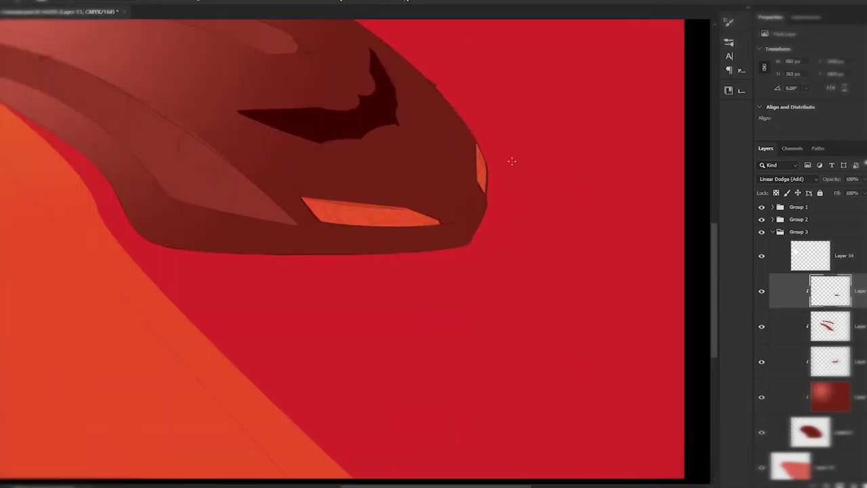
{"action": "mouse_move", "coordinate": [350, 234]}
{"action": "left_mouse_down"}
{"action": "mouse_move", "coordinate": [415, 182]}
{"action": "mouse_move", "coordinate": [374, 237]}
{"action": "mouse_move", "coordinate": [399, 233]}
{"action": "left_mouse_up"}
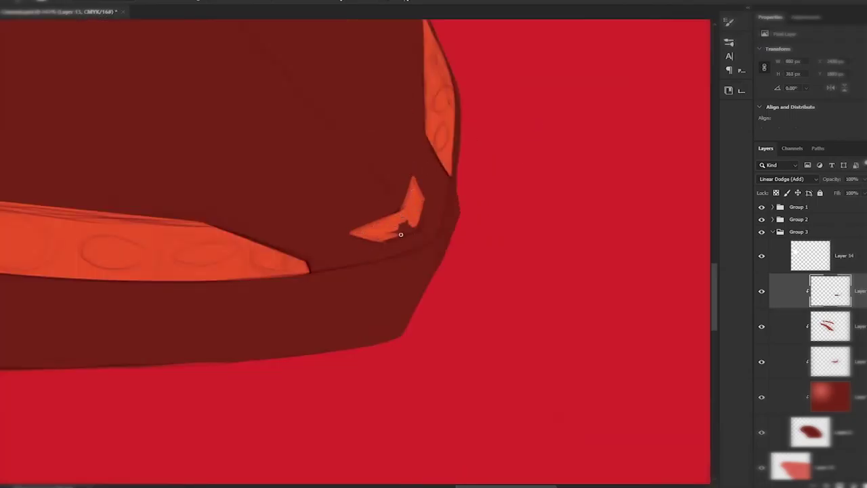
- Save the document and paint a small orange light at the front tip of the centre strip
{"action": "key", "text": "ctrl+0"}
{"action": "scroll", "coordinate": [358, 252], "scroll_direction": "up", "scroll_amount": 5}
{"action": "key", "text": "ctrl+s"}
{"action": "key", "text": "ctrl+0"}
{"action": "scroll", "coordinate": [408, 194], "scroll_direction": "up", "scroll_amount": 5}
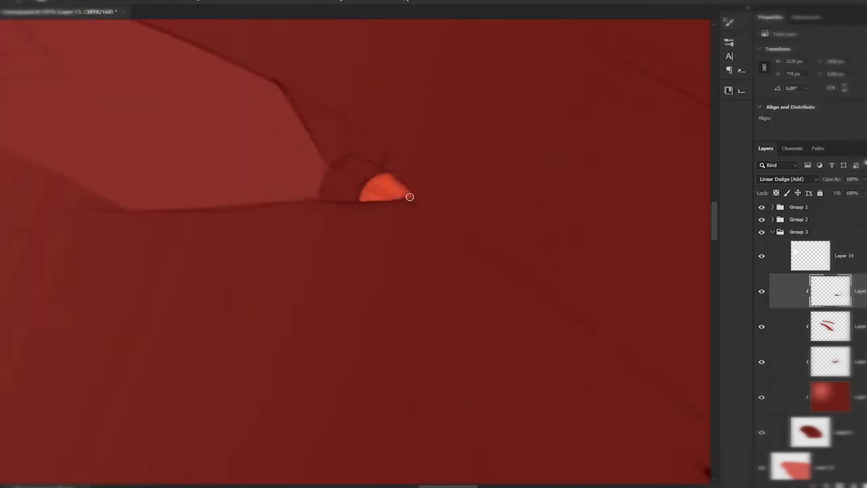
- Add a layer above the Linear Dodge (Add) layer and move it to the top of Group 3
{"action": "key", "text": "alt+bracketleft"}
{"action": "key", "text": "alt+bracketleft"}
{"action": "key", "text": "alt+bracketright"}
{"action": "key", "text": "alt+bracketright"}
{"action": "key", "text": "ctrl+shift+alt+n"}
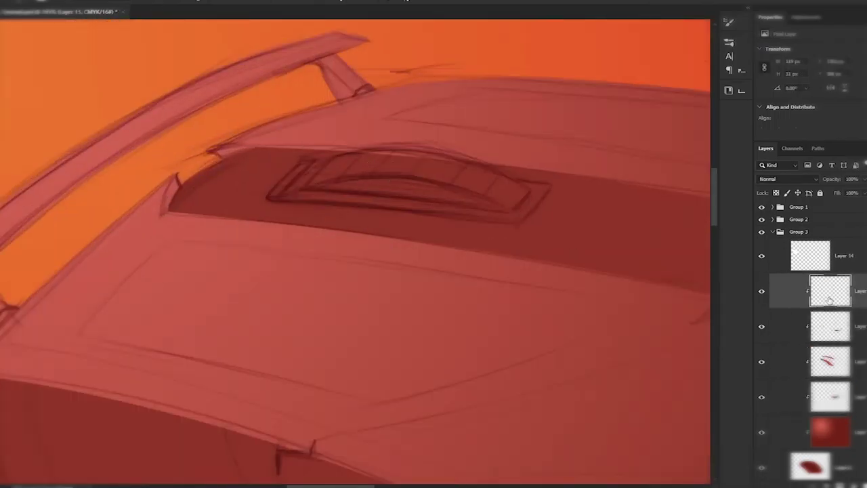
{"action": "key", "text": "ctrl+bracketright"}
{"action": "scroll", "coordinate": [343, 194], "scroll_direction": "down", "scroll_amount": 3}
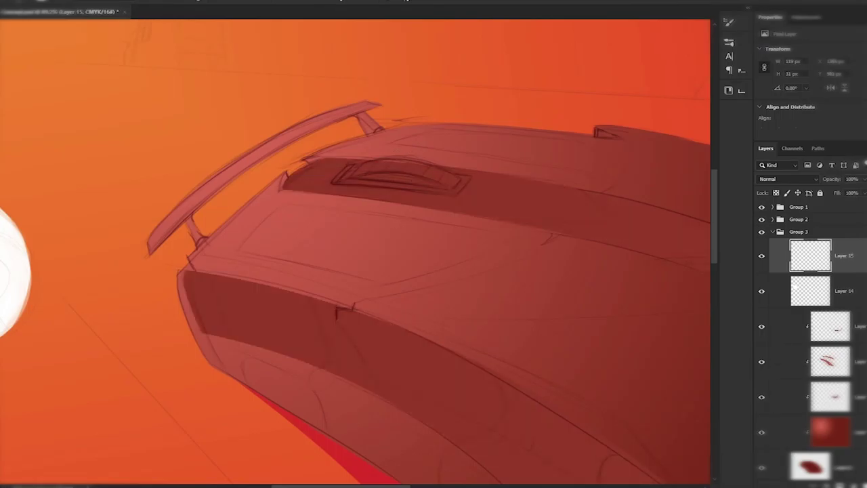
- Add a layer directly above the Linear Dodge (Add) layer, beneath Layer 14, and set it to Multiply
{"action": "key", "text": "alt+bracketleft"}
{"action": "key", "text": "alt+bracketleft"}
{"action": "key", "text": "alt+bracketleft"}
{"action": "key", "text": "ctrl+0"}
{"action": "scroll", "coordinate": [269, 133], "scroll_direction": "up", "scroll_amount": 5}
{"action": "key", "text": "ctrl+shift+alt+n"}
{"action": "key", "text": "shift+alt+m"}
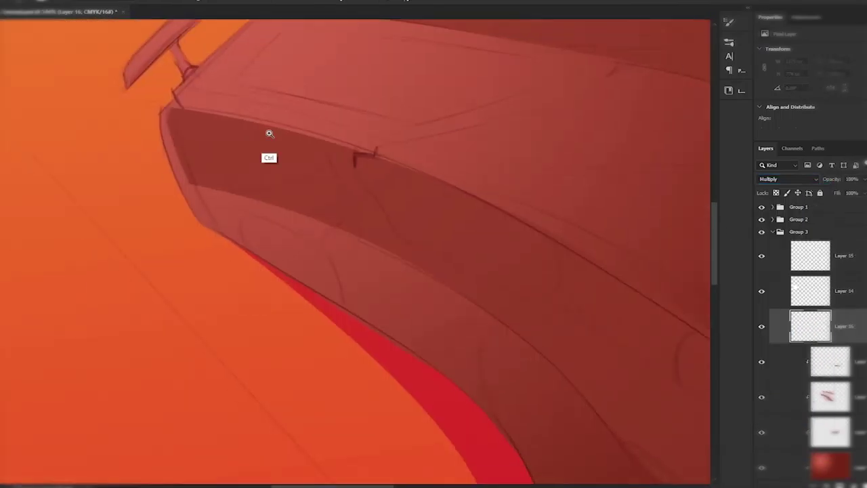
- Draw curved panel seams and a small dark notch across the mouse's dark side band on Multiply Layer 16
{"action": "scroll", "coordinate": [269, 133], "scroll_direction": "up", "scroll_amount": 3}
{"action": "mouse_move", "coordinate": [404, 181]}
{"action": "left_mouse_down"}
{"action": "mouse_move", "coordinate": [440, 287]}
{"action": "mouse_move", "coordinate": [470, 334]}
{"action": "left_mouse_up"}
{"action": "scroll", "coordinate": [497, 185], "scroll_direction": "down", "scroll_amount": 2}
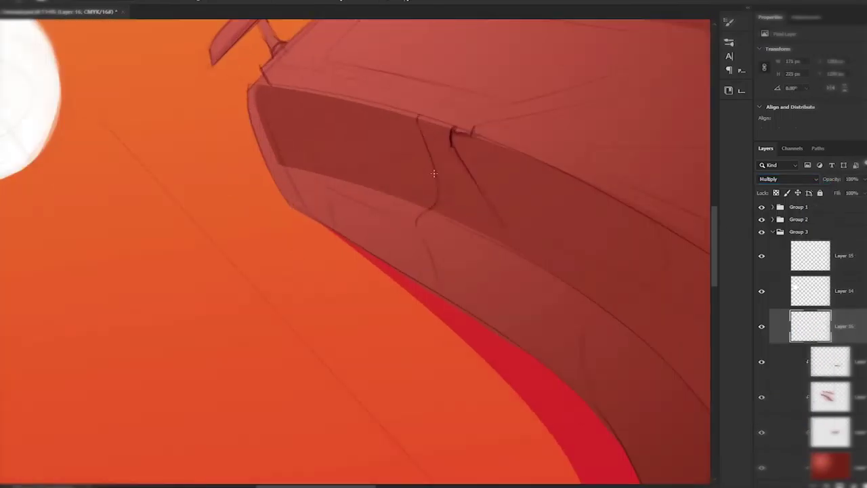
{"action": "scroll", "coordinate": [433, 173], "scroll_direction": "up", "scroll_amount": 2}
{"action": "scroll", "coordinate": [378, 71], "scroll_direction": "down", "scroll_amount": 3}
{"action": "scroll", "coordinate": [377, 72], "scroll_direction": "up", "scroll_amount": 3}
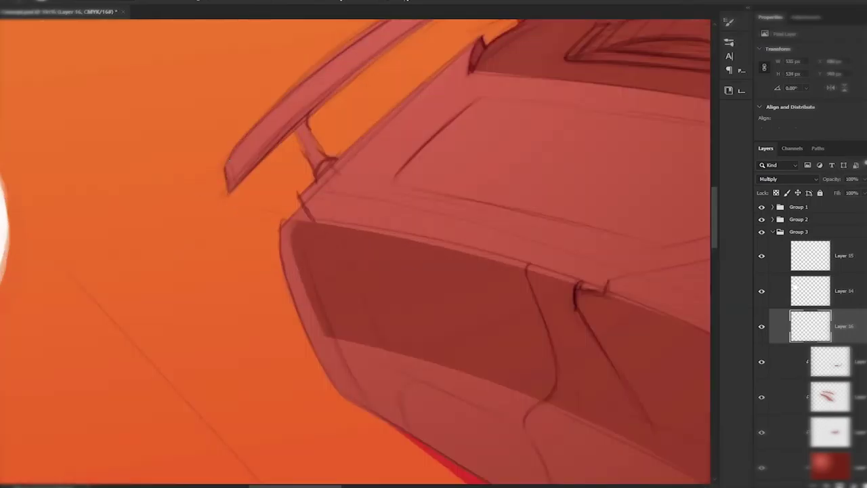
- Extend the panel seam linework down the mouse's rear side below the spoiler
{"action": "scroll", "coordinate": [335, 135], "scroll_direction": "down", "scroll_amount": 3}
{"action": "scroll", "coordinate": [335, 135], "scroll_direction": "up", "scroll_amount": 3}
{"action": "scroll", "coordinate": [345, 179], "scroll_direction": "down", "scroll_amount": 2}
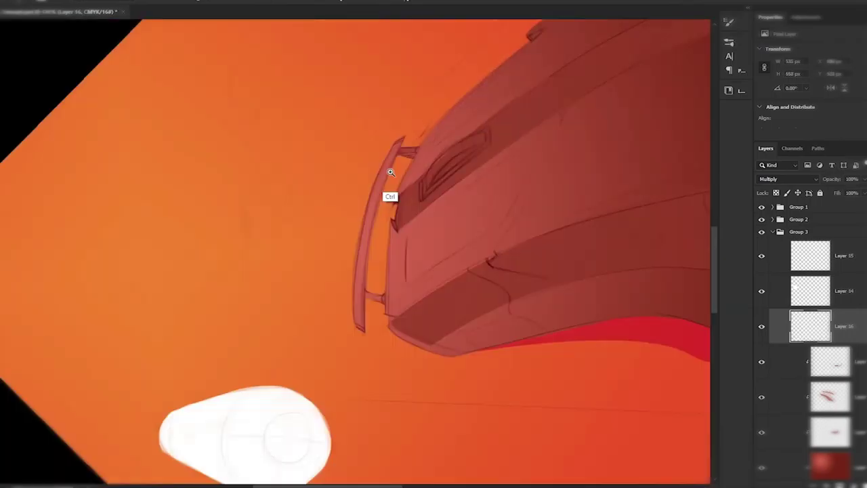
{"action": "left_click_drag", "start_coordinate": [389, 195], "coordinate": [232, 361]}
{"action": "scroll", "coordinate": [232, 362], "scroll_direction": "down", "scroll_amount": 1}
{"action": "scroll", "coordinate": [307, 202], "scroll_direction": "up", "scroll_amount": 1}
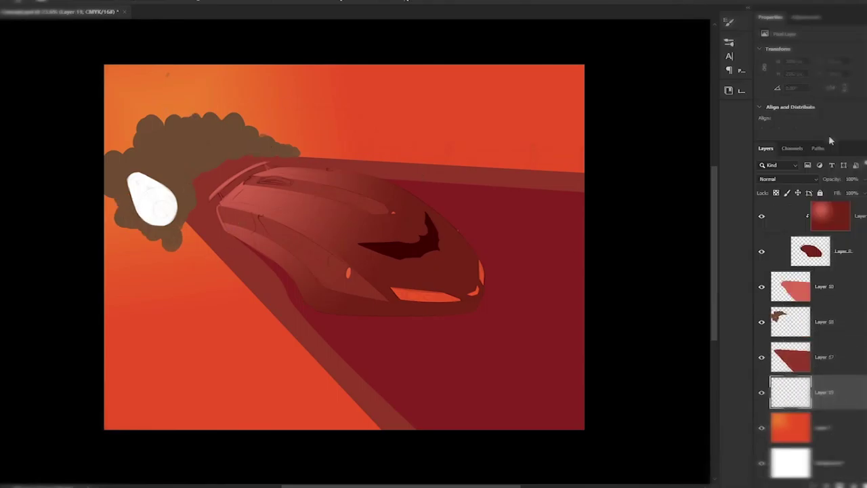
- Paint dark maroon background shapes beside and below the path on Layer 19, and hide Layers 19 and 18
{"action": "mouse_move", "coordinate": [180, 230]}
{"action": "left_mouse_down"}
{"action": "mouse_move", "coordinate": [237, 394]}
{"action": "mouse_move", "coordinate": [199, 387]}
{"action": "left_mouse_up"}
{"action": "left_click_drag", "start_coordinate": [135, 298], "coordinate": [158, 304]}
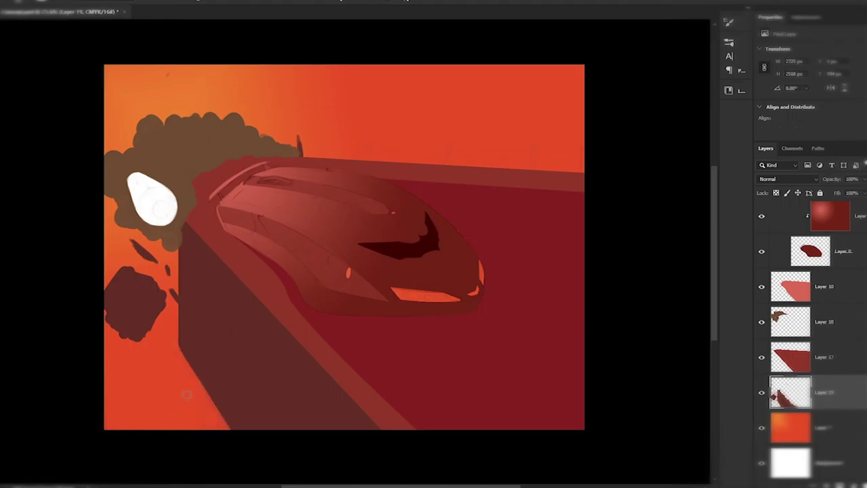
{"action": "left_click", "coordinate": [762, 392]}
{"action": "left_click", "coordinate": [762, 321]}
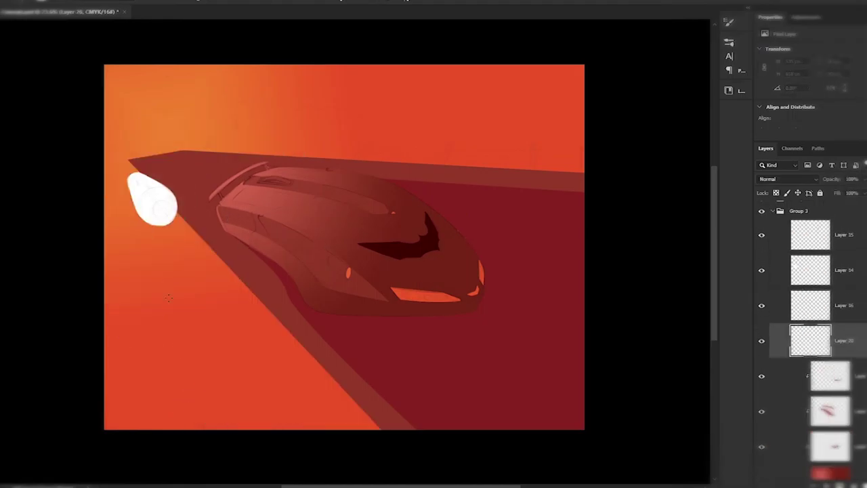
- Paint black shading along the bat emblem's notch and upright wing on a clipped layer set to Multiply
{"action": "scroll", "coordinate": [305, 162], "scroll_direction": "up", "scroll_amount": 5}
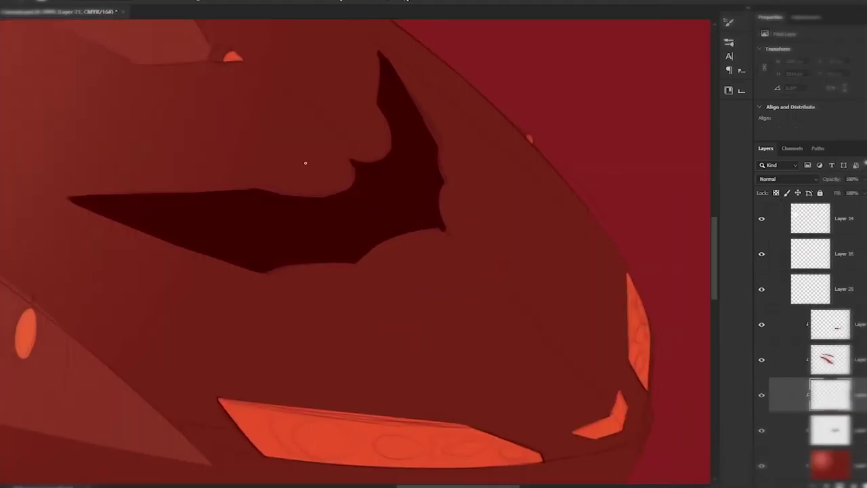
{"action": "scroll", "coordinate": [305, 163], "scroll_direction": "up", "scroll_amount": 3}
{"action": "left_click_drag", "start_coordinate": [433, 149], "coordinate": [470, 157]}
{"action": "scroll", "coordinate": [427, 170], "scroll_direction": "down", "scroll_amount": 3}
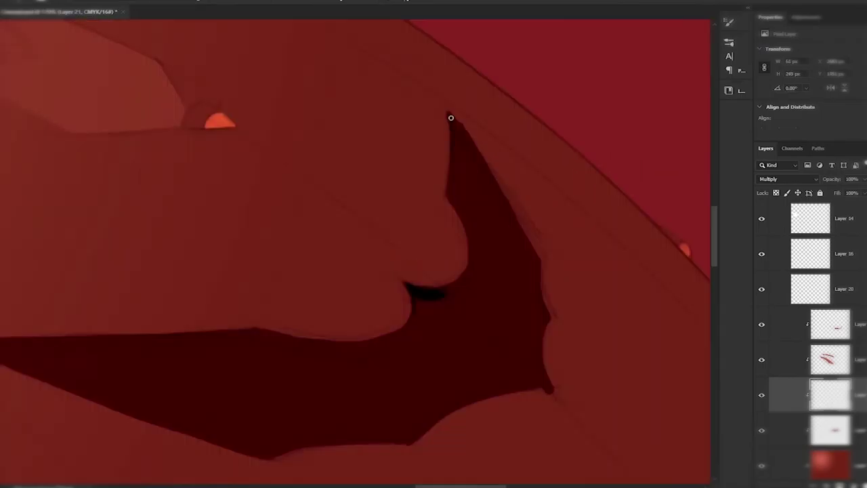
{"action": "left_click_drag", "start_coordinate": [508, 213], "coordinate": [535, 258]}
{"action": "scroll", "coordinate": [536, 258], "scroll_direction": "down", "scroll_amount": 3}
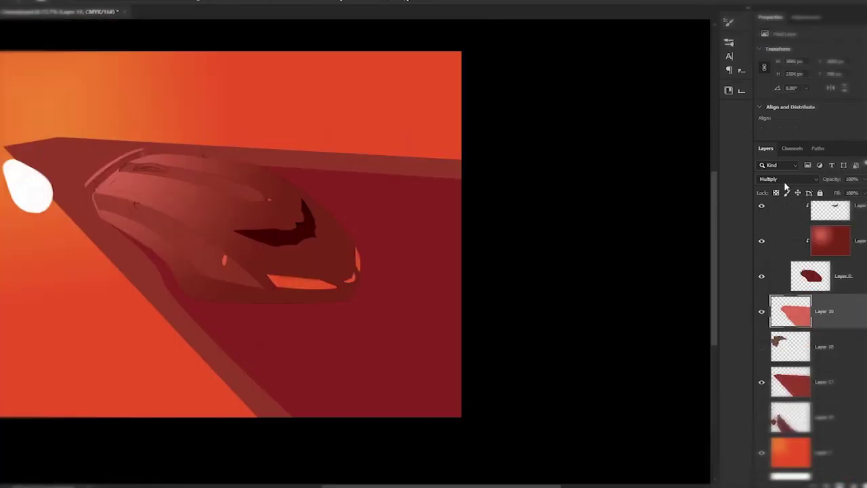
- Recolour the Multiply shadow on Layer 10 dark grey and give the layer a mask
{"action": "left_click", "coordinate": [828, 324]}
{"action": "key", "text": "Delete"}
{"action": "left_click_drag", "start_coordinate": [420, 400], "coordinate": [470, 339]}
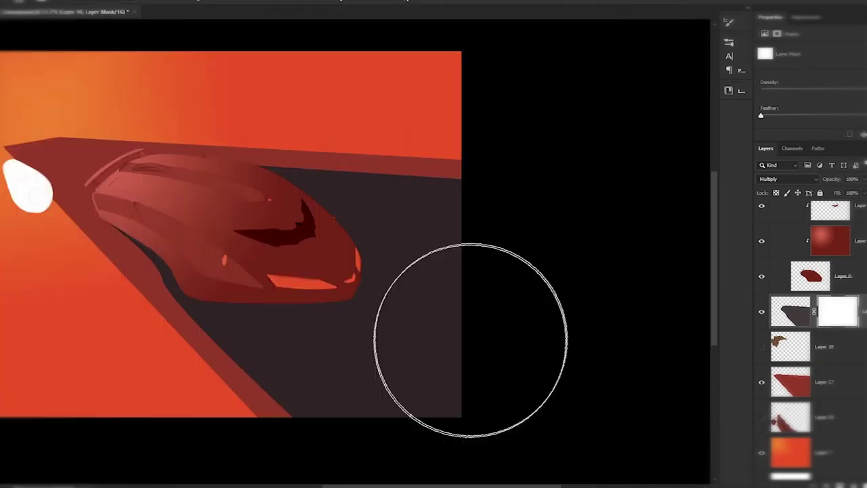
- Paint on Layer 10's mask with a large soft brush to fade the outer edges of the mouse's ground shadow
{"action": "scroll", "coordinate": [470, 339], "scroll_direction": "left", "scroll_amount": 3}
{"action": "scroll", "coordinate": [499, 145], "scroll_direction": "up", "scroll_amount": 1}
{"action": "key", "text": "bracketleft"}
{"action": "key", "text": "bracketleft"}
{"action": "key", "text": "bracketleft"}
{"action": "key", "text": "bracketright"}
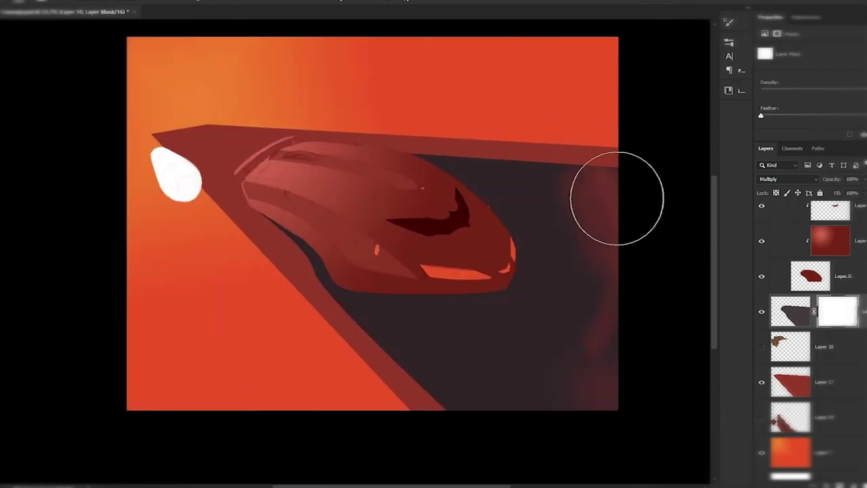
{"action": "left_click_drag", "start_coordinate": [570, 144], "coordinate": [433, 153]}
{"action": "scroll", "coordinate": [401, 203], "scroll_direction": "up", "scroll_amount": 2}
{"action": "scroll", "coordinate": [518, 174], "scroll_direction": "down", "scroll_amount": 4}
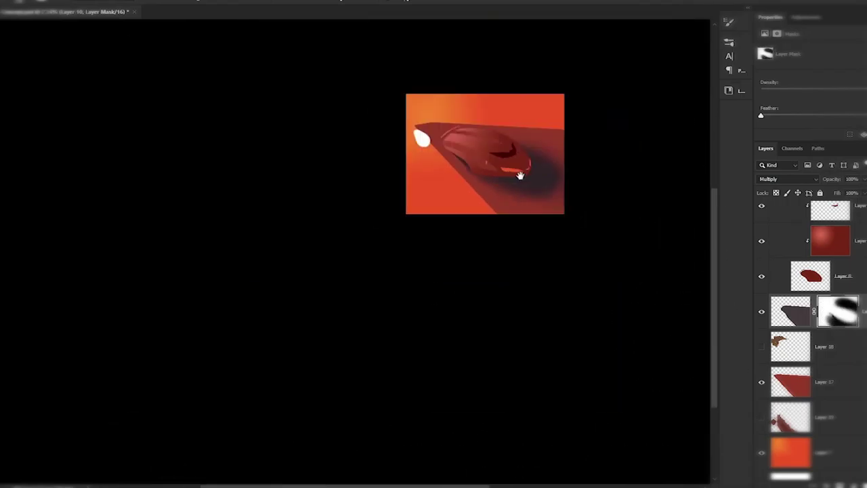
- Add a Multiply layer above Layer 10 and paint a thin dark contact shadow under the mouse's lower edge
{"action": "scroll", "coordinate": [394, 231], "scroll_direction": "up", "scroll_amount": 4}
{"action": "key", "text": "ctrl+shift+alt+n"}
{"action": "key", "text": "u"}
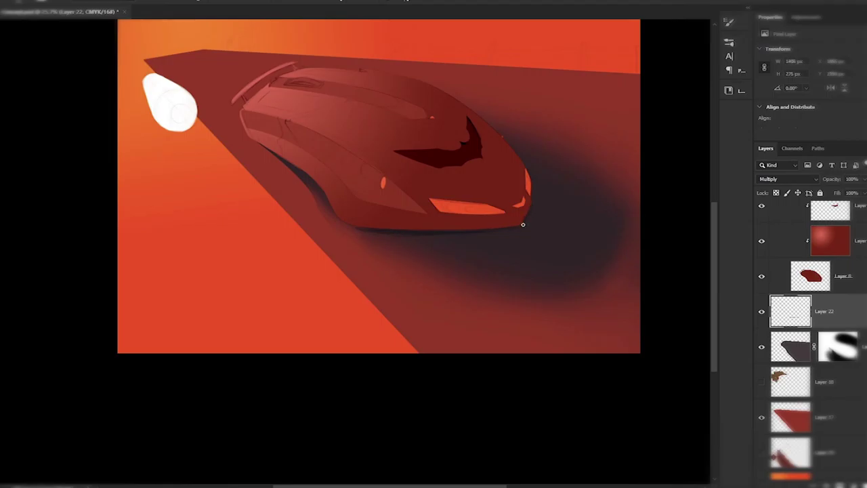
{"action": "scroll", "coordinate": [338, 110], "scroll_direction": "down", "scroll_amount": 4}
{"action": "scroll", "coordinate": [564, 186], "scroll_direction": "up", "scroll_amount": 6}
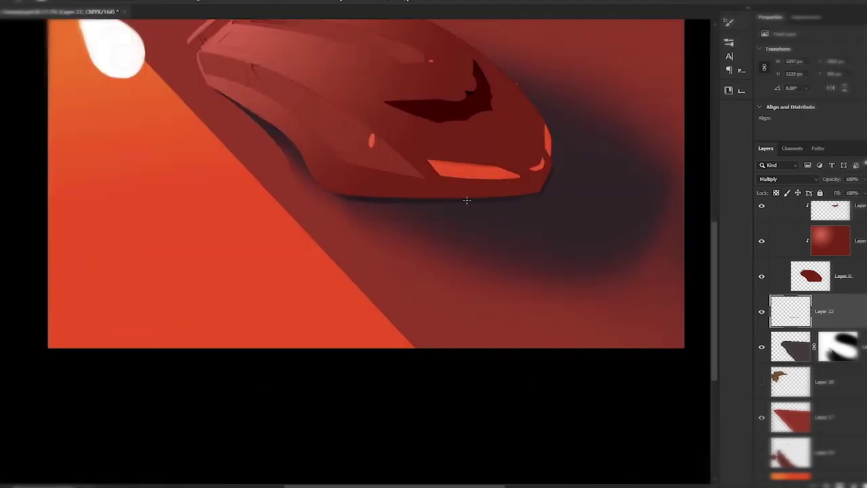
{"action": "scroll", "coordinate": [466, 200], "scroll_direction": "up", "scroll_amount": 3}
{"action": "left_click_drag", "start_coordinate": [507, 345], "coordinate": [470, 208]}
{"action": "scroll", "coordinate": [470, 207], "scroll_direction": "down", "scroll_amount": 3}
- On Layer 16, draw round lamps and dividers inside the near headlight and darken the slot of the rear vent
{"action": "left_click", "coordinate": [840, 331]}
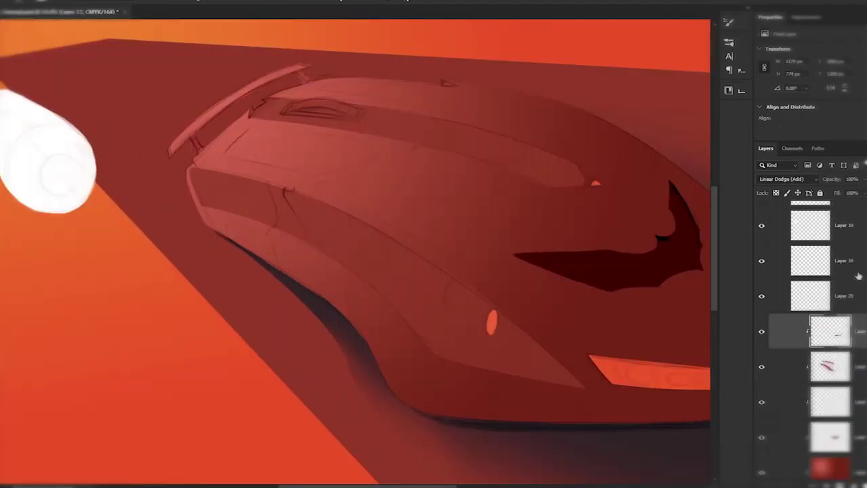
{"action": "left_click", "coordinate": [857, 271]}
{"action": "scroll", "coordinate": [300, 224], "scroll_direction": "up", "scroll_amount": 5}
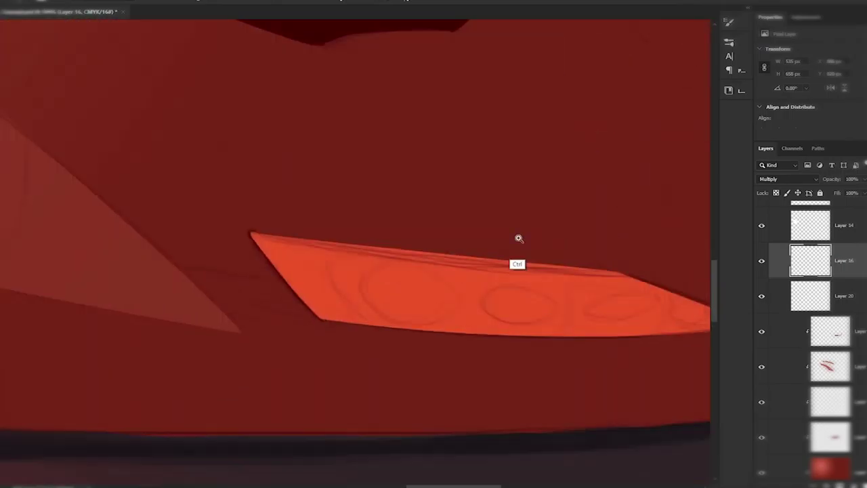
{"action": "scroll", "coordinate": [606, 236], "scroll_direction": "down", "scroll_amount": 2}
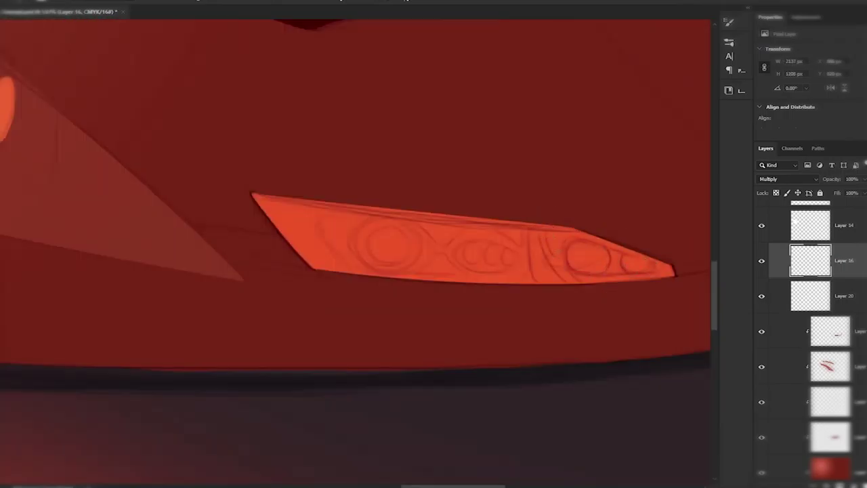
{"action": "scroll", "coordinate": [600, 226], "scroll_direction": "up", "scroll_amount": 3}
{"action": "scroll", "coordinate": [395, 116], "scroll_direction": "down", "scroll_amount": 3}
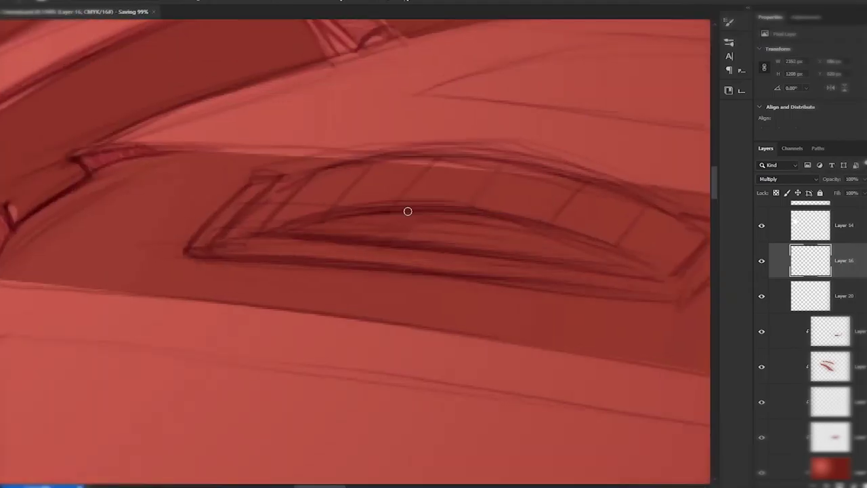
{"action": "left_click_drag", "start_coordinate": [406, 209], "coordinate": [528, 233]}
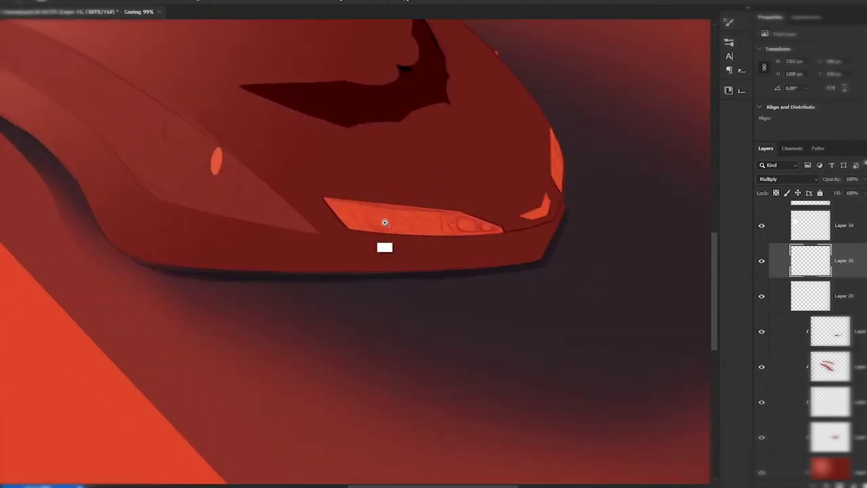
- Shade the upper edge of the bat emblem's long wing black and ink the outline of the spoiler's near end
{"action": "scroll", "coordinate": [384, 227], "scroll_direction": "up", "scroll_amount": 3}
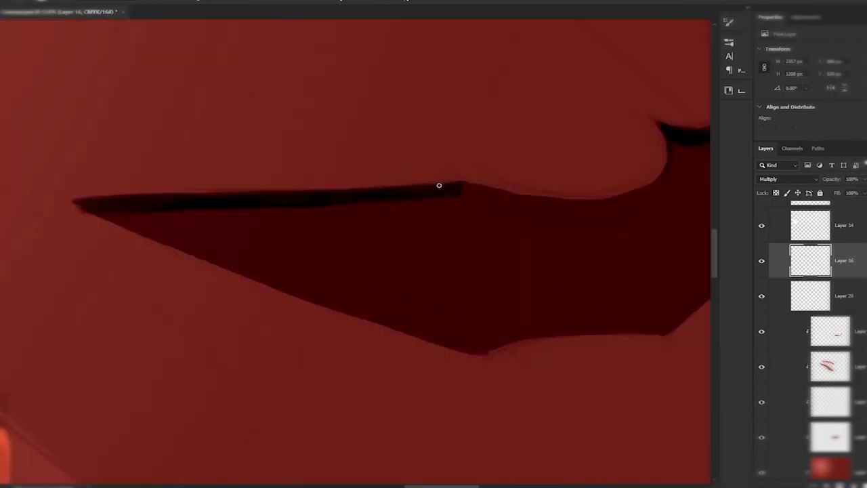
{"action": "mouse_move", "coordinate": [415, 108]}
{"action": "left_mouse_down"}
{"action": "mouse_move", "coordinate": [534, 99]}
{"action": "mouse_move", "coordinate": [562, 109]}
{"action": "left_mouse_up"}
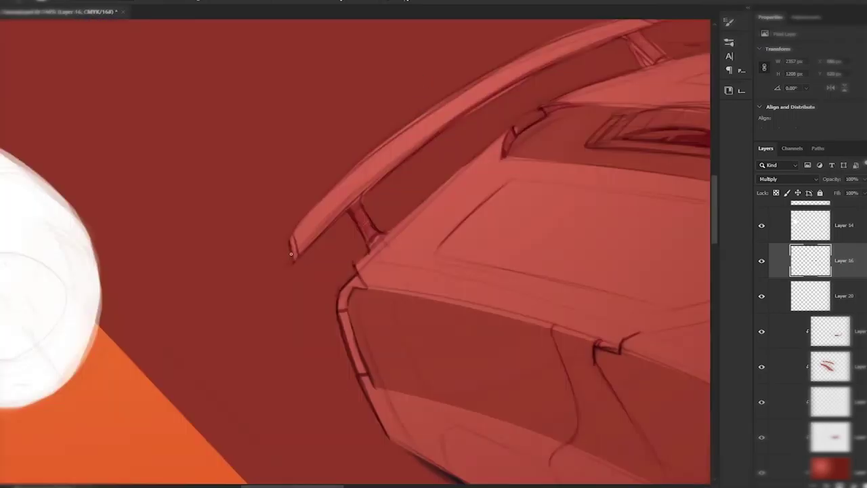
{"action": "left_click_drag", "start_coordinate": [293, 257], "coordinate": [375, 190]}
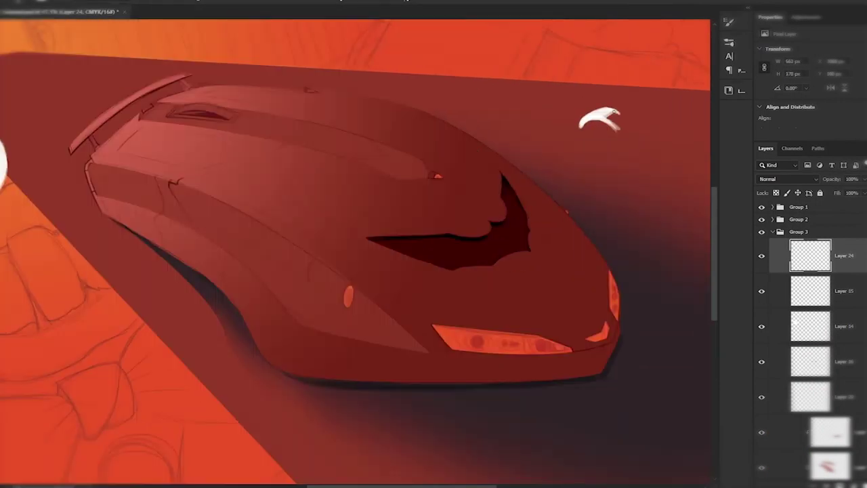
- Paint white crescent shapes beyond the mouse's far side and at the path's lower edge on Layer 24
{"action": "left_click_drag", "start_coordinate": [596, 116], "coordinate": [616, 119]}
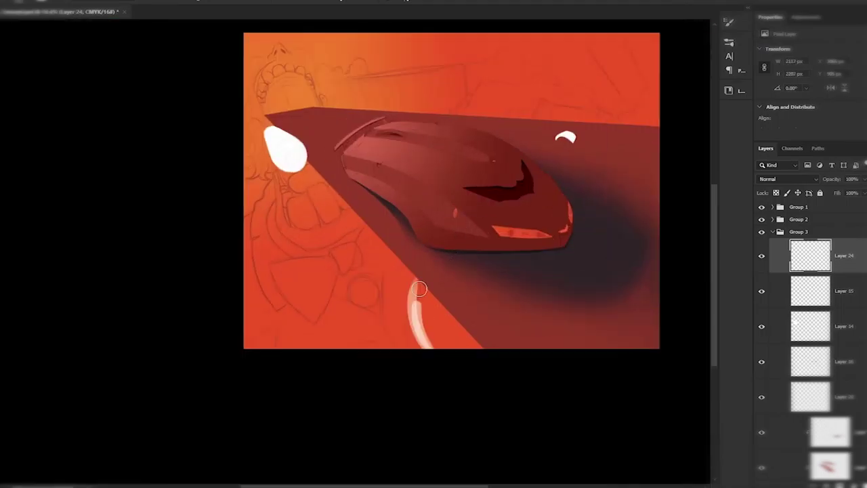
{"action": "mouse_move", "coordinate": [407, 278]}
{"action": "left_mouse_down"}
{"action": "mouse_move", "coordinate": [466, 353]}
{"action": "mouse_move", "coordinate": [420, 281]}
{"action": "mouse_move", "coordinate": [405, 287]}
{"action": "mouse_move", "coordinate": [420, 269]}
{"action": "left_mouse_up"}
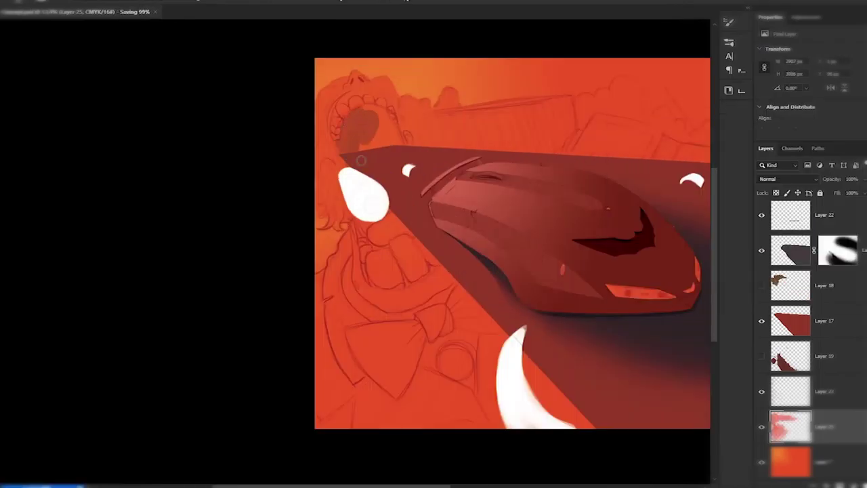
- Fill the giant open mouth's interior reddish brown and paint its upper teeth cream, beneath the sketch layer
{"action": "left_click_drag", "start_coordinate": [360, 161], "coordinate": [369, 115]}
{"action": "scroll", "coordinate": [508, 224], "scroll_direction": "down", "scroll_amount": 5}
{"action": "scroll", "coordinate": [377, 127], "scroll_direction": "down", "scroll_amount": 3}
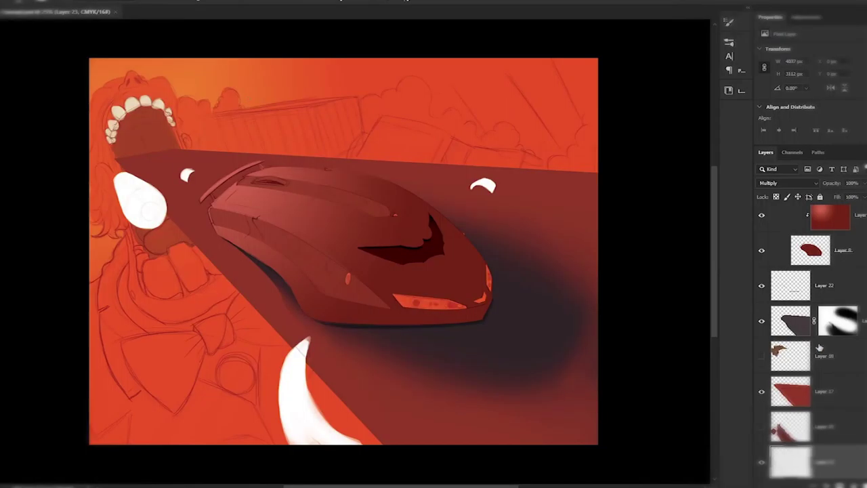
- On Multiply Layer 23, sketch a tilted block in the upper-right sky and loose hair strands above the giant face
{"action": "scroll", "coordinate": [819, 347], "scroll_direction": "down", "scroll_amount": 3}
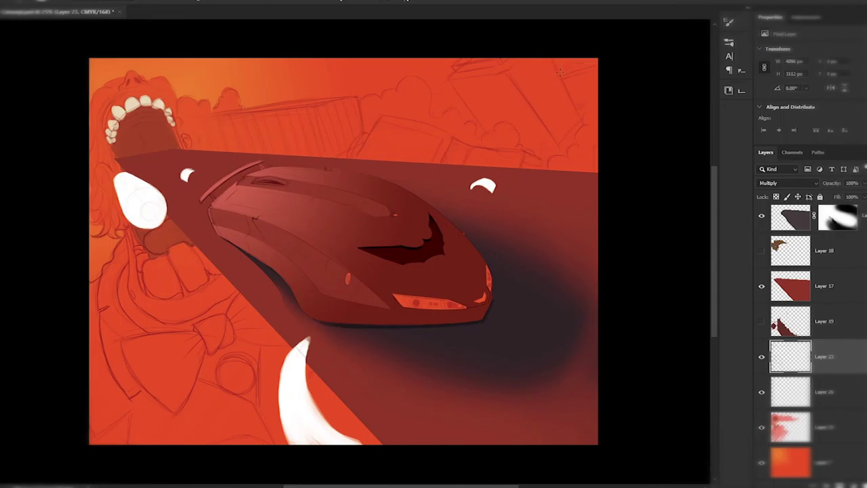
{"action": "scroll", "coordinate": [149, 229], "scroll_direction": "down", "scroll_amount": 1}
{"action": "scroll", "coordinate": [157, 80], "scroll_direction": "up", "scroll_amount": 2}
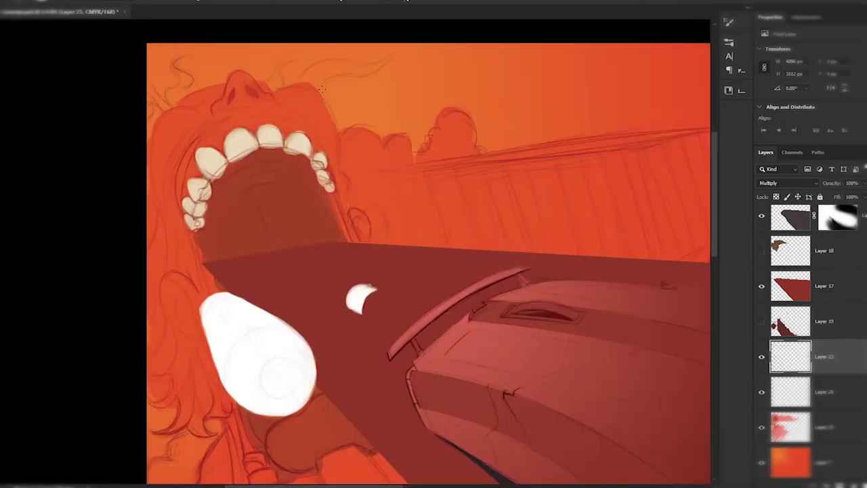
- Add more flowing hair strands around the giant face and define its lower teeth and nostrils
{"action": "scroll", "coordinate": [323, 88], "scroll_direction": "up", "scroll_amount": 1}
{"action": "scroll", "coordinate": [250, 108], "scroll_direction": "down", "scroll_amount": 1}
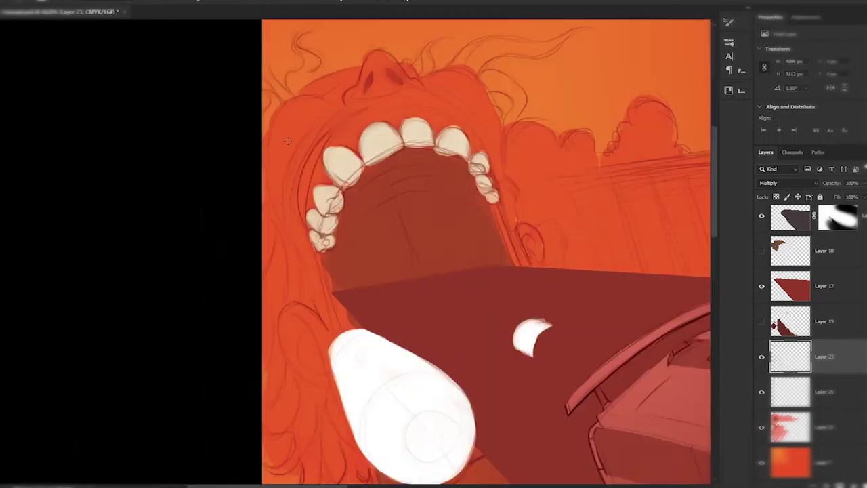
{"action": "scroll", "coordinate": [447, 277], "scroll_direction": "down", "scroll_amount": 2}
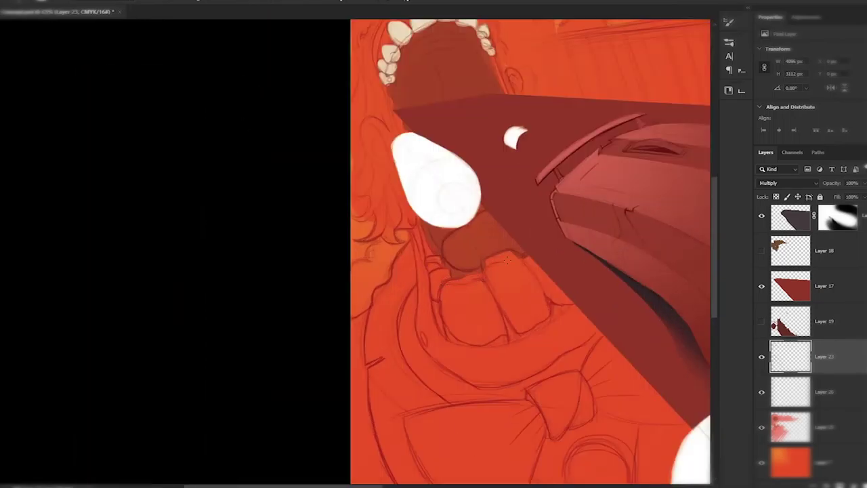
{"action": "scroll", "coordinate": [546, 319], "scroll_direction": "up", "scroll_amount": 3}
{"action": "scroll", "coordinate": [375, 162], "scroll_direction": "up", "scroll_amount": 2}
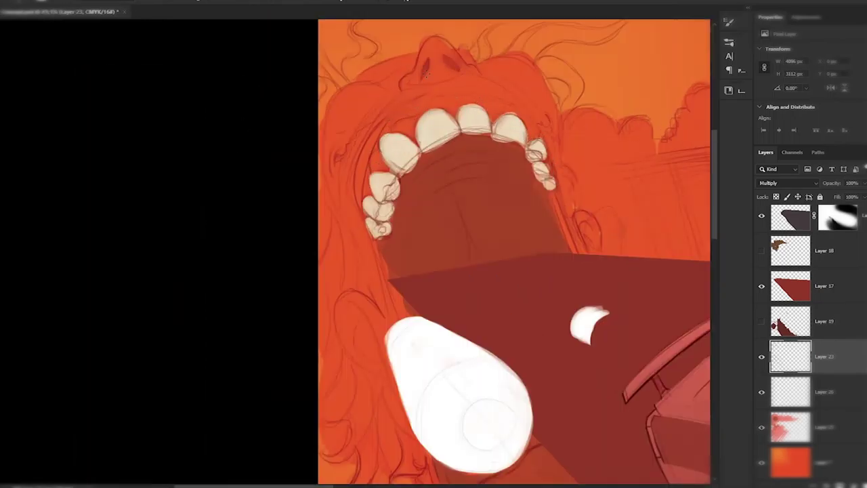
- Strengthen the outline and slats of the ribbed wall behind the path and sketch rounded clouds beside it
{"action": "scroll", "coordinate": [468, 59], "scroll_direction": "down", "scroll_amount": 3}
{"action": "scroll", "coordinate": [458, 77], "scroll_direction": "up", "scroll_amount": 4}
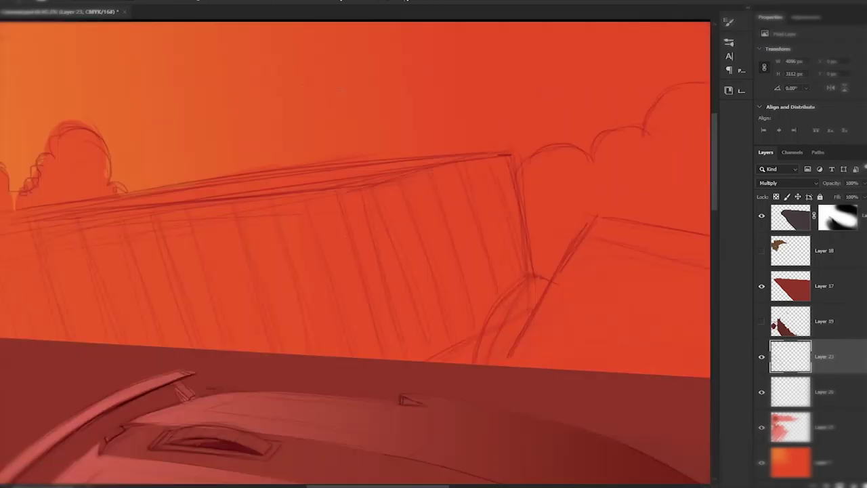
{"action": "scroll", "coordinate": [359, 250], "scroll_direction": "down", "scroll_amount": 2}
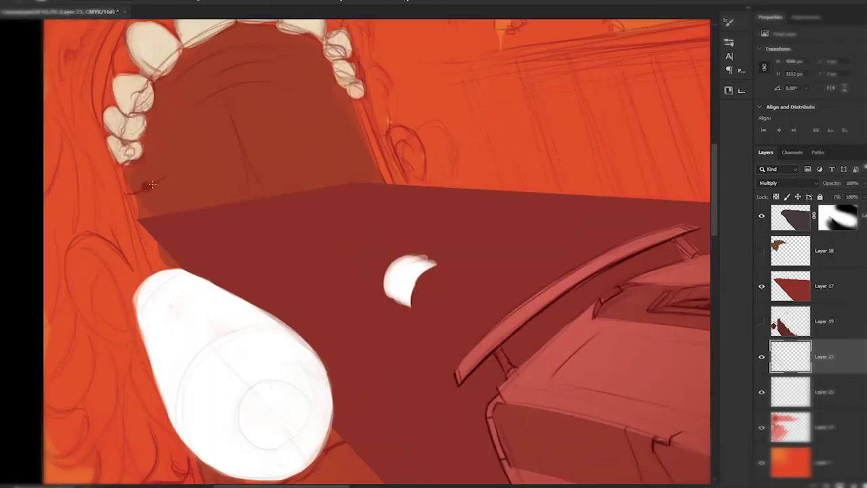
- Sketch palate ridges and rounded puffy shapes inside the giant mouth above the path's far end
{"action": "scroll", "coordinate": [503, 77], "scroll_direction": "down", "scroll_amount": 3}
{"action": "scroll", "coordinate": [503, 78], "scroll_direction": "up", "scroll_amount": 4}
{"action": "scroll", "coordinate": [367, 139], "scroll_direction": "down", "scroll_amount": 4}
{"action": "scroll", "coordinate": [220, 178], "scroll_direction": "up", "scroll_amount": 3}
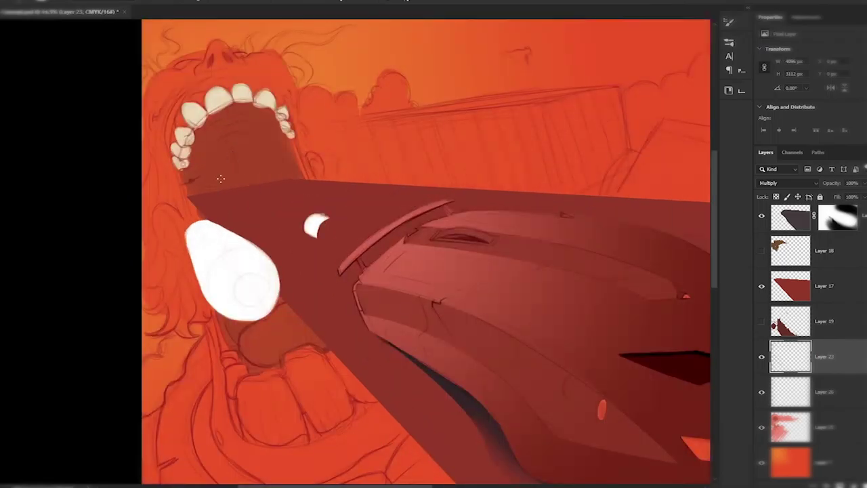
{"action": "scroll", "coordinate": [249, 153], "scroll_direction": "up", "scroll_amount": 3}
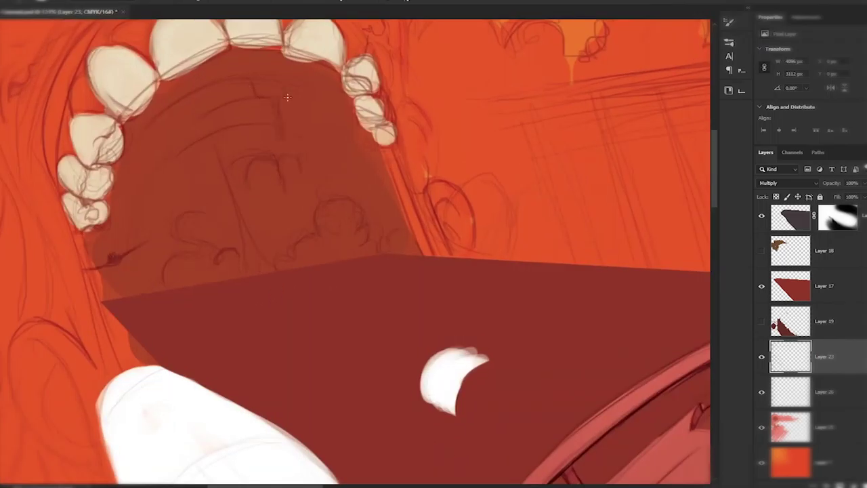
{"action": "scroll", "coordinate": [327, 85], "scroll_direction": "down", "scroll_amount": 2}
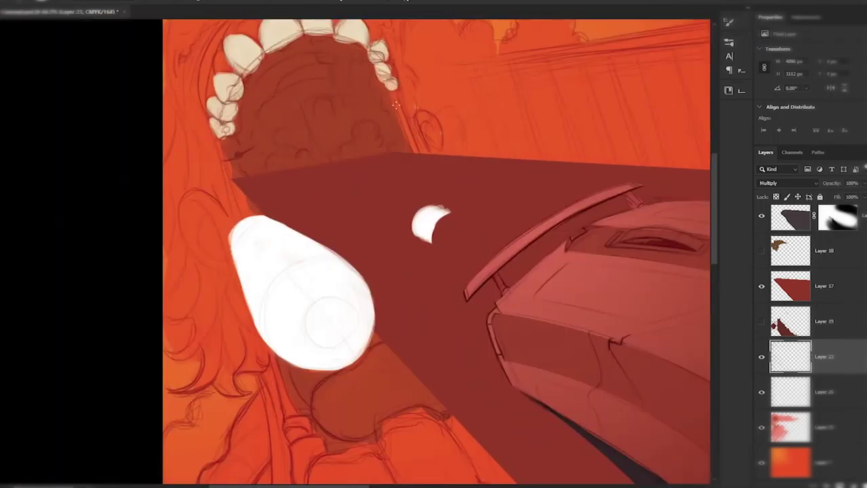
- Add more puffy outlines and two hatched oval hollows at the back of the giant mouth
{"action": "scroll", "coordinate": [305, 110], "scroll_direction": "up", "scroll_amount": 1}
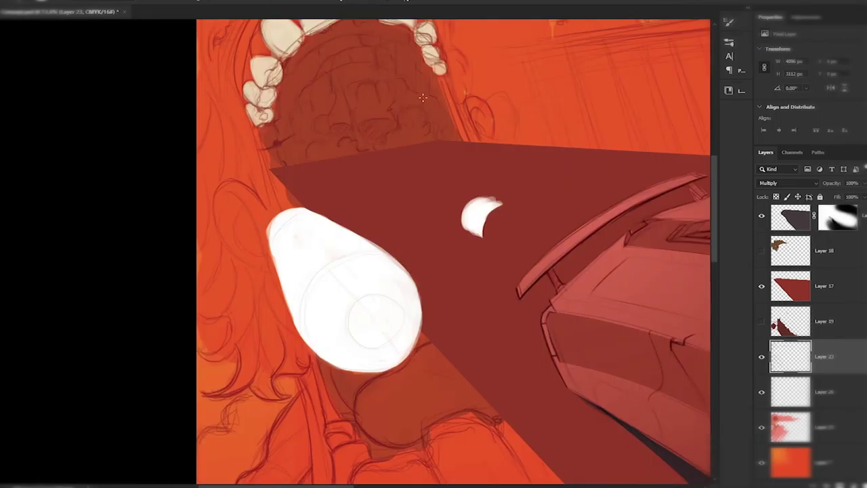
{"action": "scroll", "coordinate": [423, 98], "scroll_direction": "up", "scroll_amount": 2}
{"action": "scroll", "coordinate": [422, 98], "scroll_direction": "down", "scroll_amount": 4}
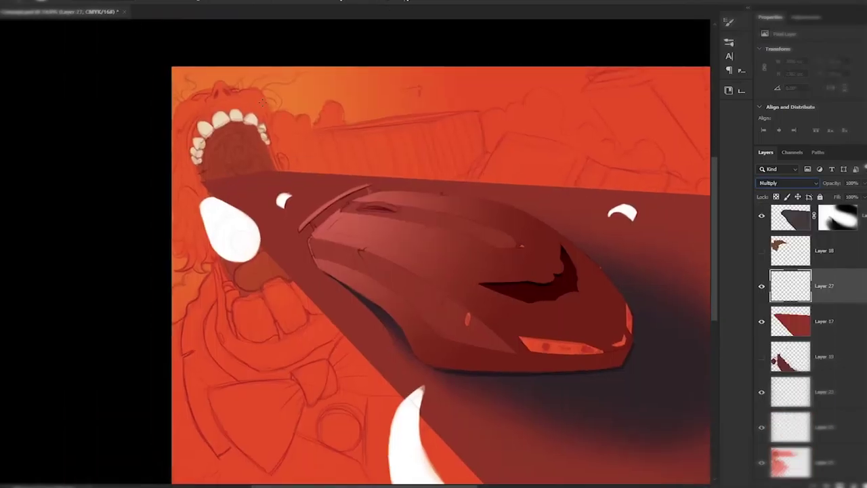
- Clip Multiply Layer 27 to the path layer and sketch winding crack lines across the path near the mouth
{"action": "scroll", "coordinate": [234, 177], "scroll_direction": "up", "scroll_amount": 1}
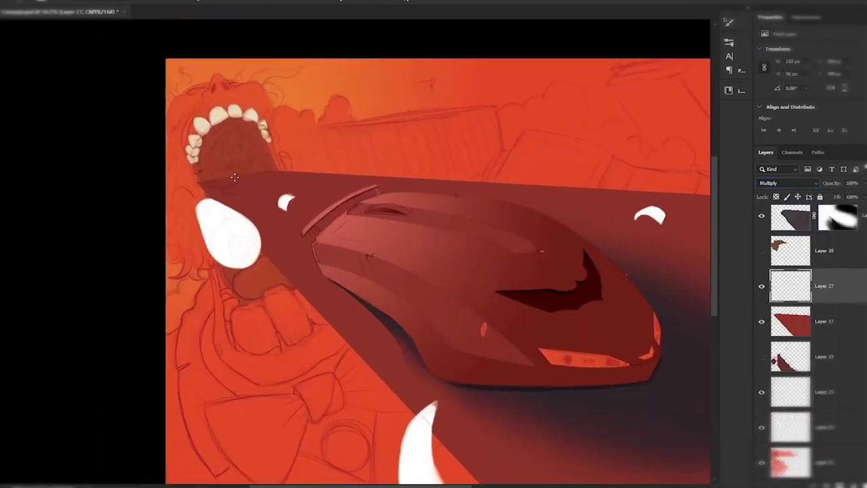
{"action": "key", "text": "ctrl+alt+g"}
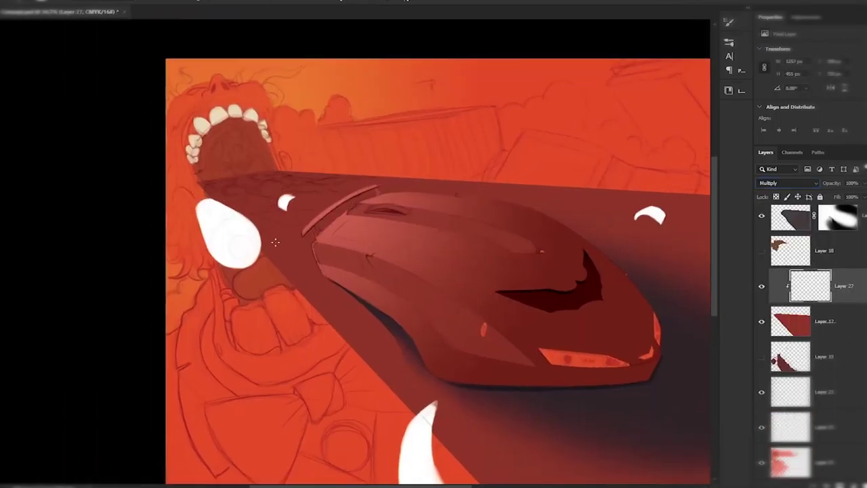
{"action": "scroll", "coordinate": [274, 242], "scroll_direction": "up", "scroll_amount": 2}
{"action": "scroll", "coordinate": [274, 242], "scroll_direction": "down", "scroll_amount": 2}
{"action": "scroll", "coordinate": [550, 163], "scroll_direction": "up", "scroll_amount": 3}
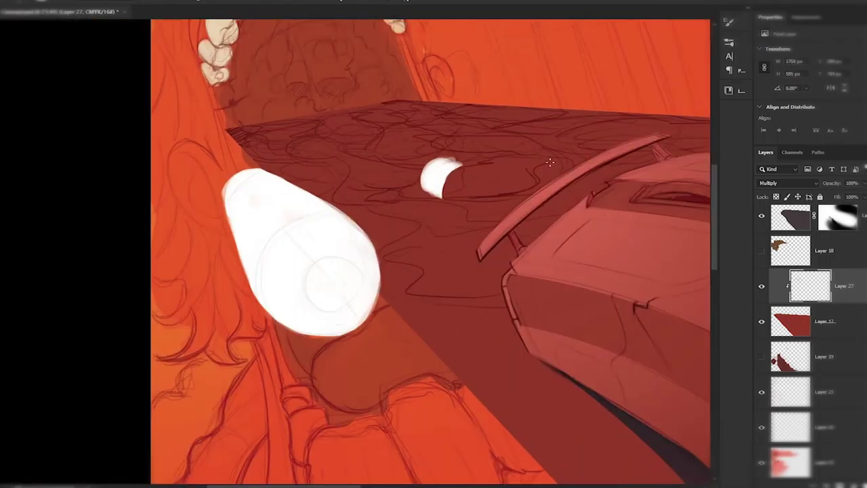
- Darken the crack lines into outlined rocky slabs on the path between the giant mouth and the spoiler
{"action": "scroll", "coordinate": [434, 134], "scroll_direction": "down", "scroll_amount": 3}
{"action": "scroll", "coordinate": [459, 122], "scroll_direction": "up", "scroll_amount": 5}
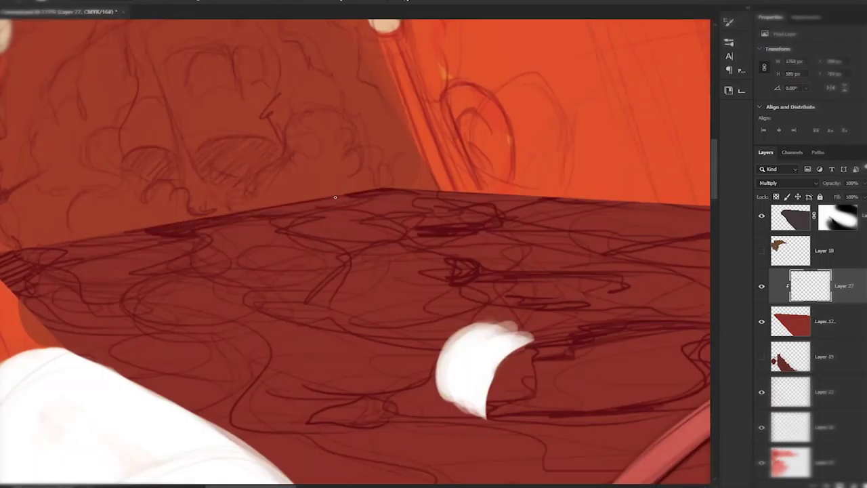
{"action": "scroll", "coordinate": [334, 197], "scroll_direction": "down", "scroll_amount": 2}
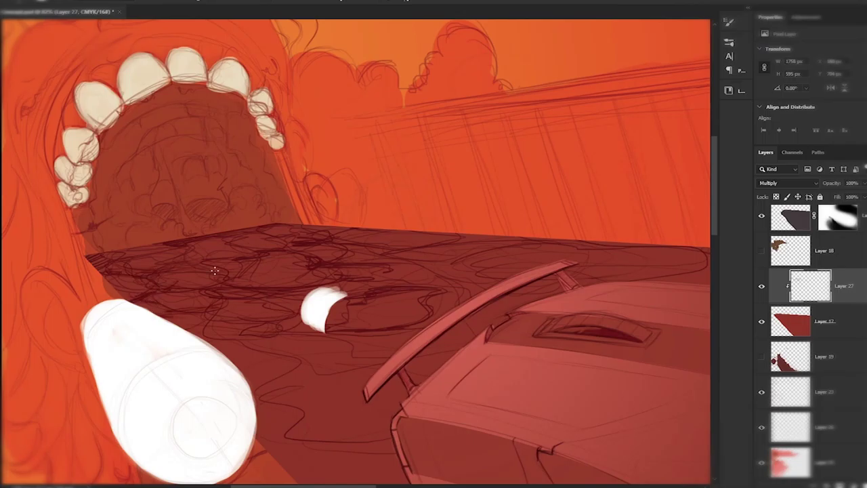
{"action": "scroll", "coordinate": [397, 186], "scroll_direction": "down", "scroll_amount": 4}
{"action": "scroll", "coordinate": [465, 222], "scroll_direction": "up", "scroll_amount": 3}
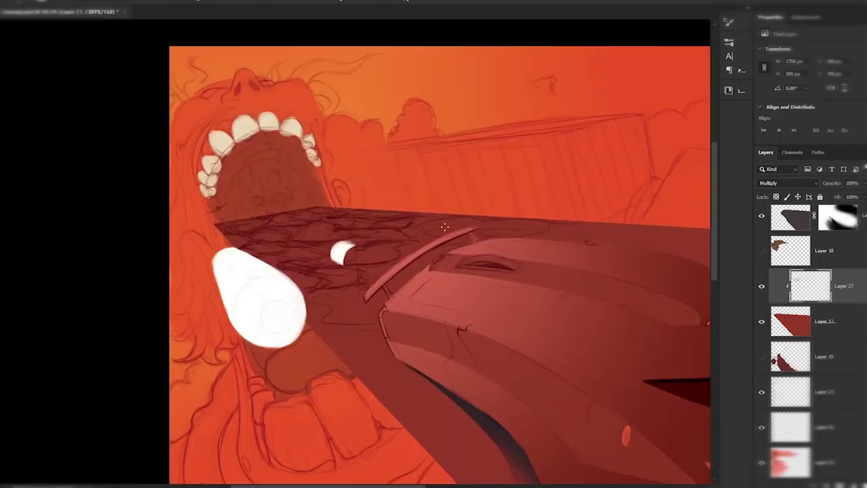
- Extend the rocky crack lines along both sides of the path beside the car-shaped mouse
{"action": "scroll", "coordinate": [542, 271], "scroll_direction": "down", "scroll_amount": 2}
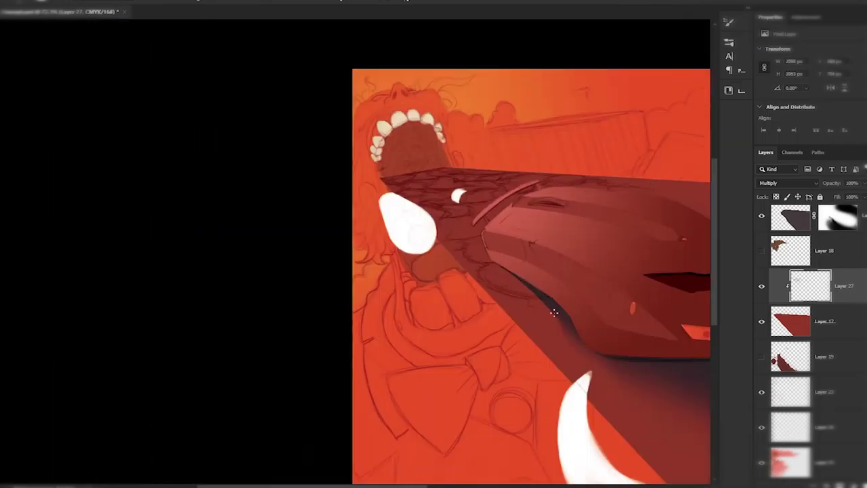
{"action": "scroll", "coordinate": [420, 264], "scroll_direction": "down", "scroll_amount": 1}
{"action": "scroll", "coordinate": [431, 146], "scroll_direction": "up", "scroll_amount": 3}
{"action": "scroll", "coordinate": [308, 129], "scroll_direction": "down", "scroll_amount": 3}
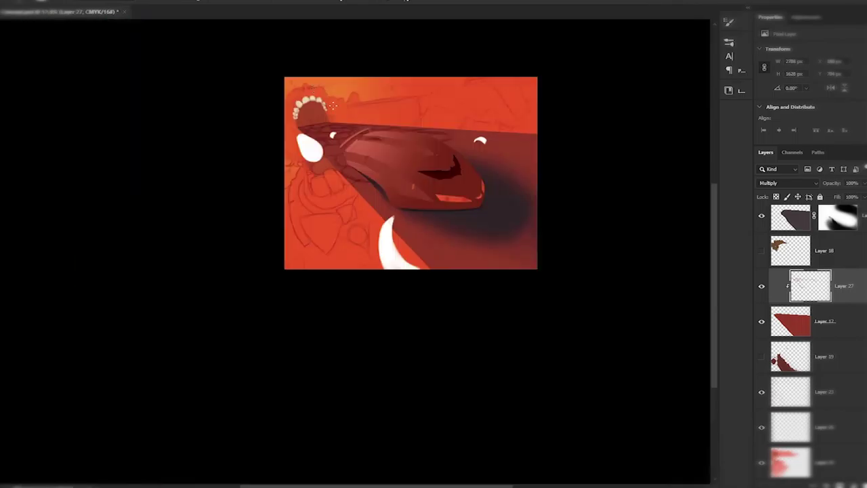
- On Layer 17, erase gaps between the rocky slabs of the path near the mouth to expose the orange background
{"action": "key", "text": "alt+bracketleft"}
{"action": "scroll", "coordinate": [218, 157], "scroll_direction": "up", "scroll_amount": 4}
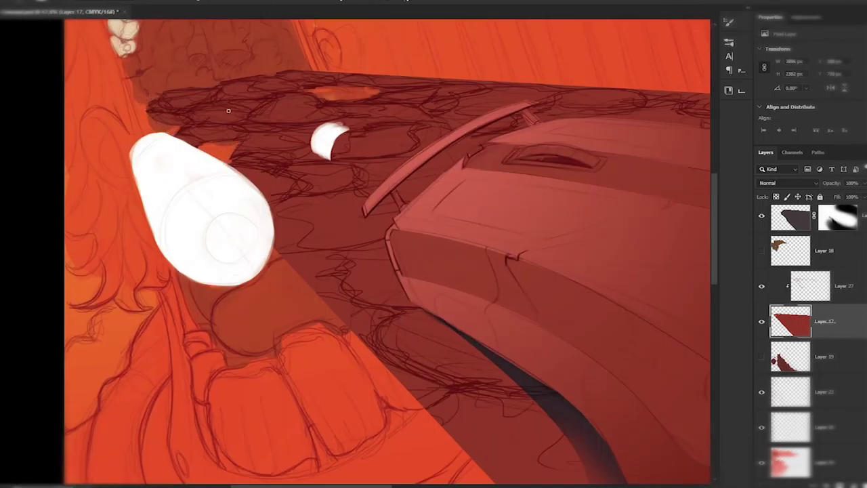
{"action": "mouse_move", "coordinate": [207, 102]}
{"action": "left_mouse_down"}
{"action": "mouse_move", "coordinate": [281, 94]}
{"action": "mouse_move", "coordinate": [364, 114]}
{"action": "mouse_move", "coordinate": [436, 107]}
{"action": "left_mouse_up"}
{"action": "scroll", "coordinate": [433, 109], "scroll_direction": "down", "scroll_amount": 3}
{"action": "scroll", "coordinate": [364, 121], "scroll_direction": "up", "scroll_amount": 3}
{"action": "left_click_drag", "start_coordinate": [234, 196], "coordinate": [285, 174]}
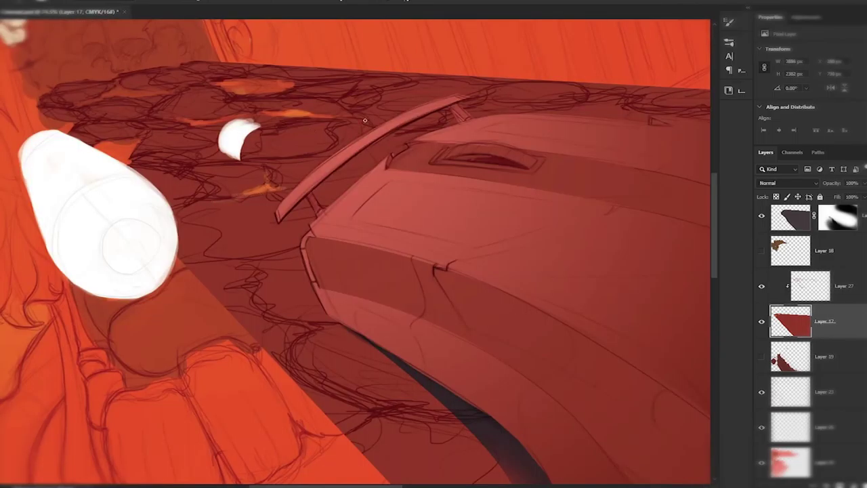
- Erase a break in the path behind the spoiler and roughen the path's edge beside the tongue and lower teeth
{"action": "scroll", "coordinate": [521, 88], "scroll_direction": "down", "scroll_amount": 3}
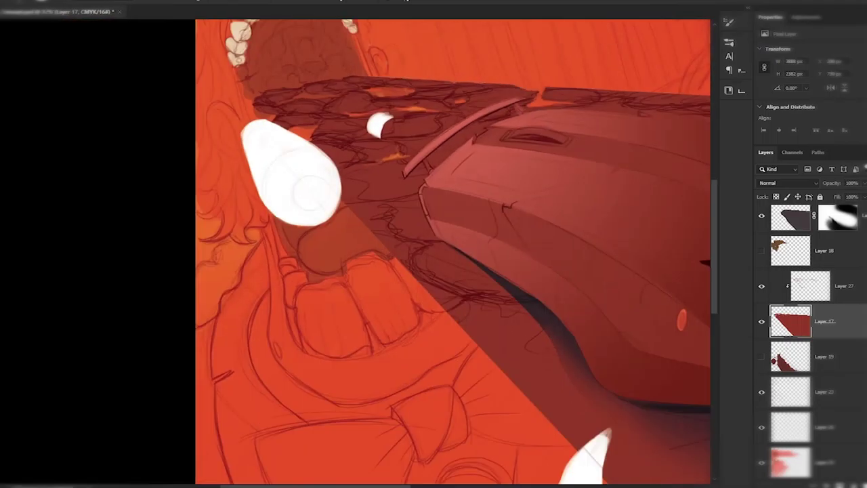
{"action": "scroll", "coordinate": [609, 230], "scroll_direction": "up", "scroll_amount": 2}
{"action": "mouse_move", "coordinate": [169, 200]}
{"action": "left_mouse_down"}
{"action": "mouse_move", "coordinate": [203, 214]}
{"action": "mouse_move", "coordinate": [234, 271]}
{"action": "left_mouse_up"}
{"action": "scroll", "coordinate": [330, 135], "scroll_direction": "down", "scroll_amount": 3}
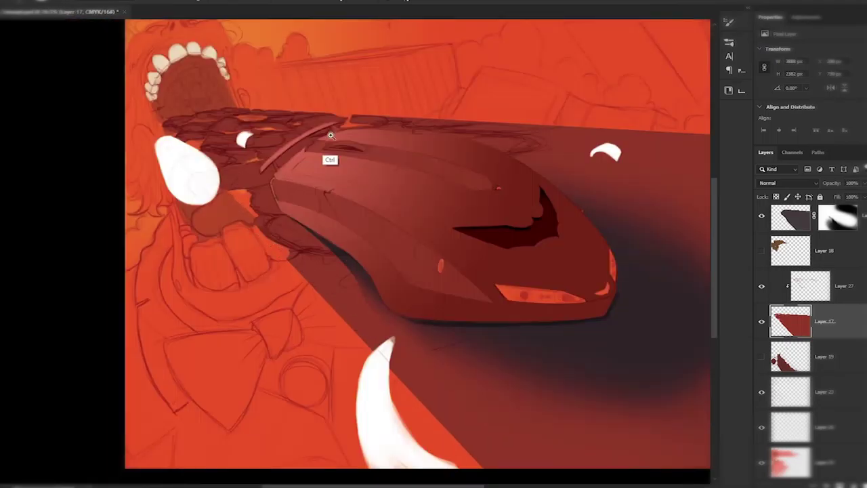
{"action": "scroll", "coordinate": [330, 136], "scroll_direction": "up", "scroll_amount": 2}
{"action": "scroll", "coordinate": [330, 136], "scroll_direction": "down", "scroll_amount": 2}
- On new Layer 28, paint dark flying rock debris around the mouth and over the tongue, and save the document
{"action": "key", "text": "ctrl+shift+alt+n"}
{"action": "scroll", "coordinate": [161, 156], "scroll_direction": "up", "scroll_amount": 2}
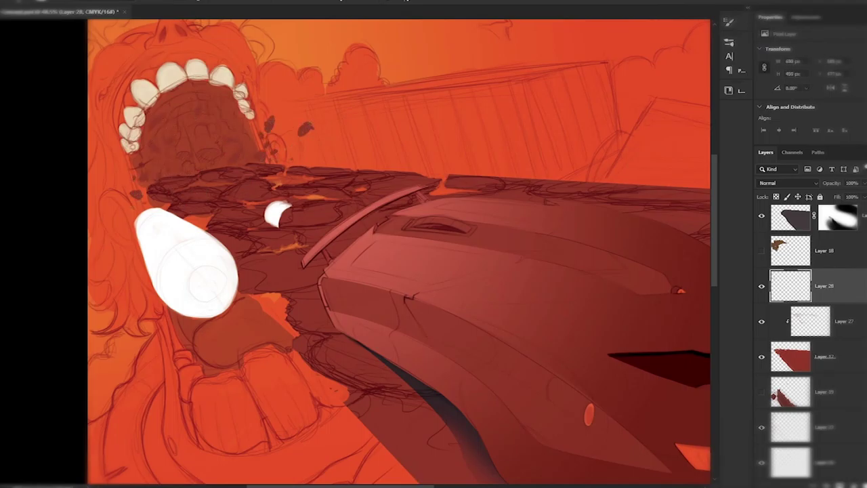
{"action": "scroll", "coordinate": [399, 251], "scroll_direction": "up", "scroll_amount": 2}
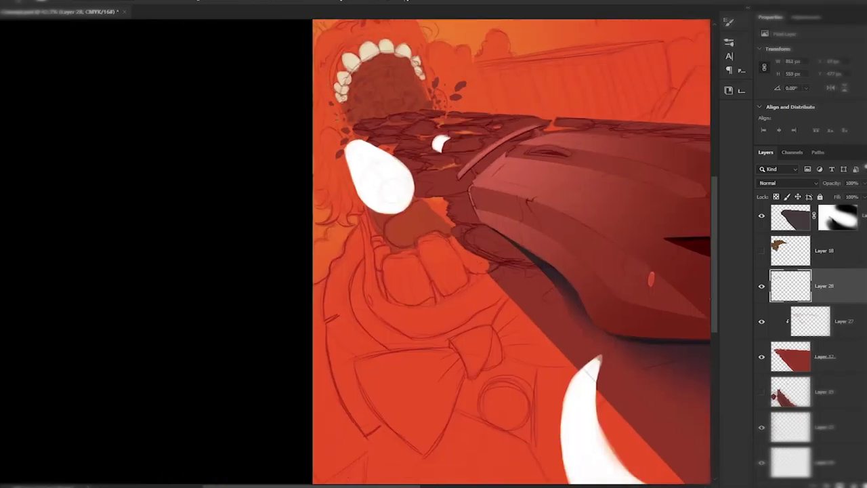
{"action": "scroll", "coordinate": [399, 250], "scroll_direction": "down", "scroll_amount": 2}
{"action": "scroll", "coordinate": [357, 115], "scroll_direction": "up", "scroll_amount": 2}
{"action": "scroll", "coordinate": [331, 389], "scroll_direction": "down", "scroll_amount": 1}
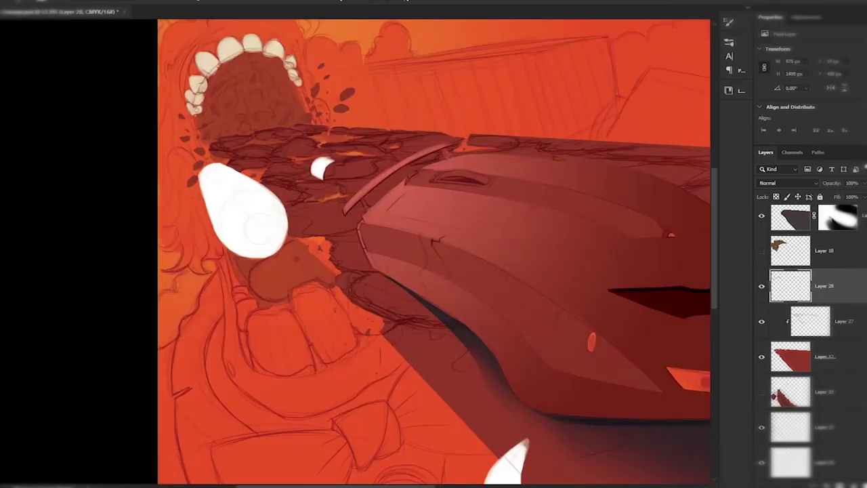
{"action": "scroll", "coordinate": [296, 275], "scroll_direction": "down", "scroll_amount": 3}
{"action": "key", "text": "ctrl+s"}
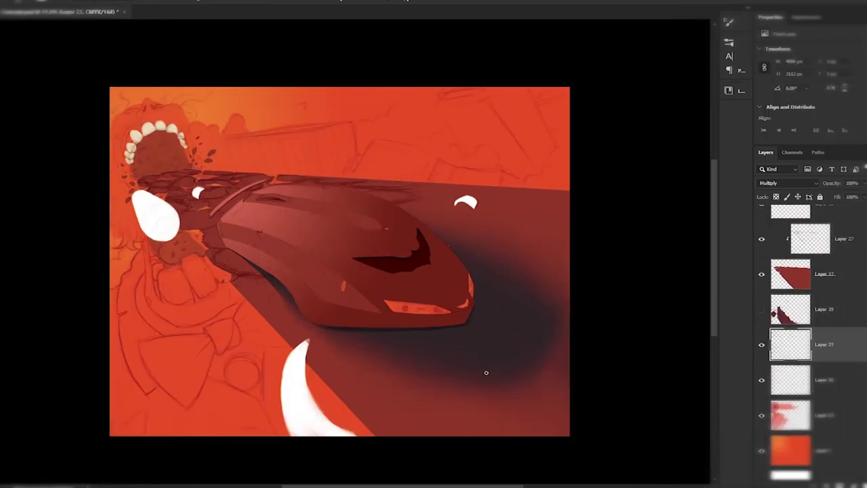
- On Multiply Layer 29, paint red gums around the giant mouth's lower and upper teeth
{"action": "scroll", "coordinate": [216, 304], "scroll_direction": "up", "scroll_amount": 3}
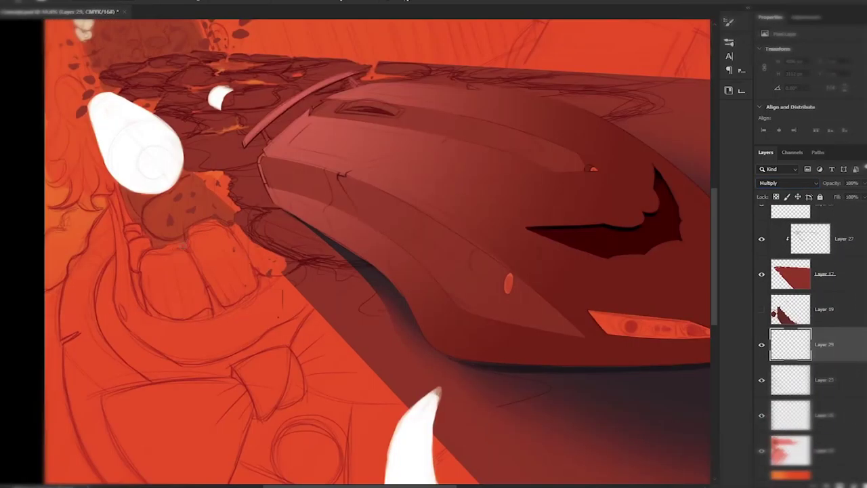
{"action": "scroll", "coordinate": [218, 133], "scroll_direction": "down", "scroll_amount": 2}
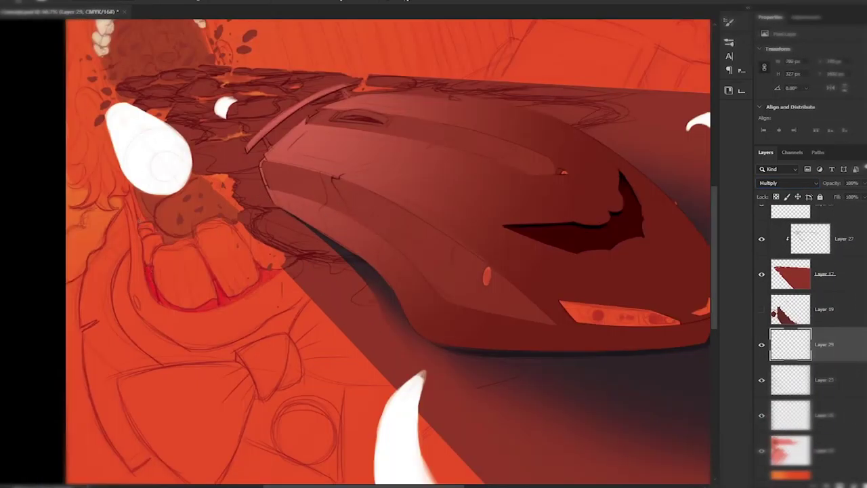
{"action": "scroll", "coordinate": [157, 170], "scroll_direction": "up", "scroll_amount": 2}
{"action": "left_click_drag", "start_coordinate": [147, 206], "coordinate": [156, 164]}
{"action": "left_click_drag", "start_coordinate": [202, 123], "coordinate": [270, 124]}
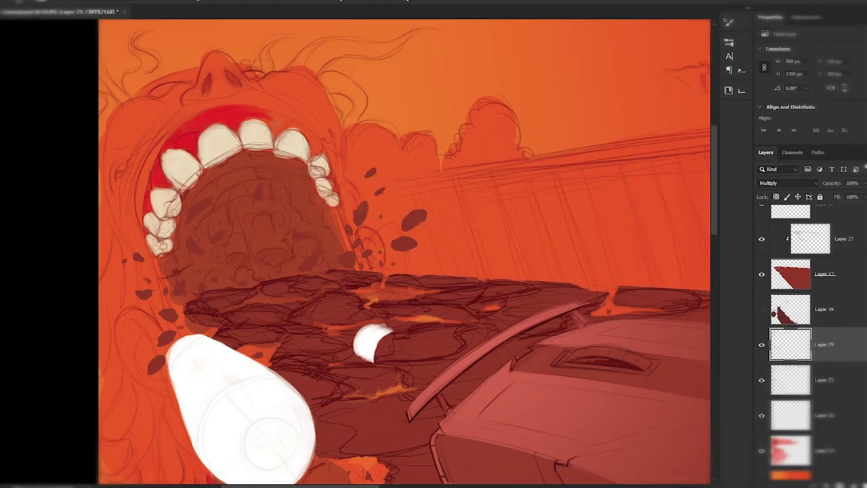
- Finish the red upper gums and paint a dark throat opening deep inside the giant mouth
{"action": "key", "text": "ctrl+plus"}
{"action": "key", "text": "ctrl+minus"}
{"action": "key", "text": "ctrl+minus"}
{"action": "key", "text": "ctrl+plus"}
{"action": "key", "text": "ctrl+plus"}
{"action": "mouse_move", "coordinate": [352, 345]}
{"action": "left_mouse_down"}
{"action": "mouse_move", "coordinate": [310, 344]}
{"action": "mouse_move", "coordinate": [311, 355]}
{"action": "mouse_move", "coordinate": [351, 369]}
{"action": "mouse_move", "coordinate": [300, 385]}
{"action": "left_mouse_up"}
{"action": "key", "text": "ctrl+minus"}
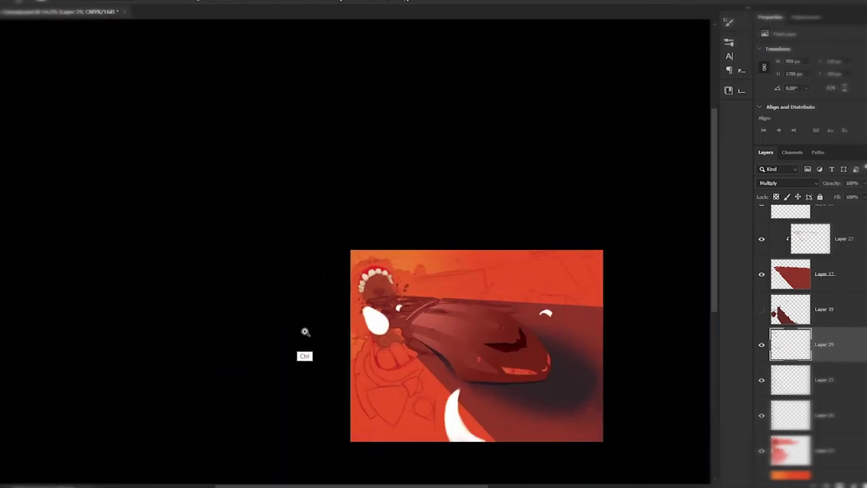
- Fill the character's suit and bow tie area below the chin with purple on Layer 29 and clean its edges
{"action": "key", "text": "ctrl+plus"}
{"action": "key", "text": "ctrl+plus"}
{"action": "mouse_move", "coordinate": [297, 200]}
{"action": "left_mouse_down"}
{"action": "mouse_move", "coordinate": [289, 230]}
{"action": "mouse_move", "coordinate": [303, 224]}
{"action": "mouse_move", "coordinate": [268, 361]}
{"action": "mouse_move", "coordinate": [406, 327]}
{"action": "mouse_move", "coordinate": [413, 303]}
{"action": "mouse_move", "coordinate": [316, 293]}
{"action": "mouse_move", "coordinate": [408, 244]}
{"action": "left_mouse_up"}
{"action": "key", "text": "e"}
{"action": "key", "text": "ctrl+plus"}
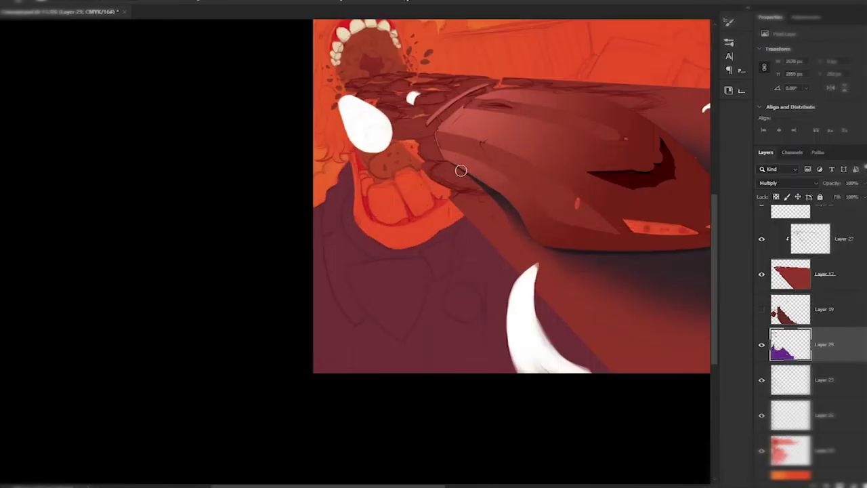
{"action": "key", "text": "ctrl+minus"}
{"action": "key", "text": "ctrl+plus"}
- On new Layer 30 moved below the sketch layers, paint the lower teeth cream and erase the excess around them
{"action": "key", "text": "ctrl+shift+alt+n"}
{"action": "mouse_move", "coordinate": [313, 267]}
{"action": "left_mouse_down"}
{"action": "mouse_move", "coordinate": [316, 238]}
{"action": "mouse_move", "coordinate": [305, 253]}
{"action": "left_mouse_up"}
{"action": "key", "text": "ctrl+bracketleft"}
{"action": "key", "text": "ctrl+bracketleft"}
{"action": "key", "text": "ctrl+bracketleft"}
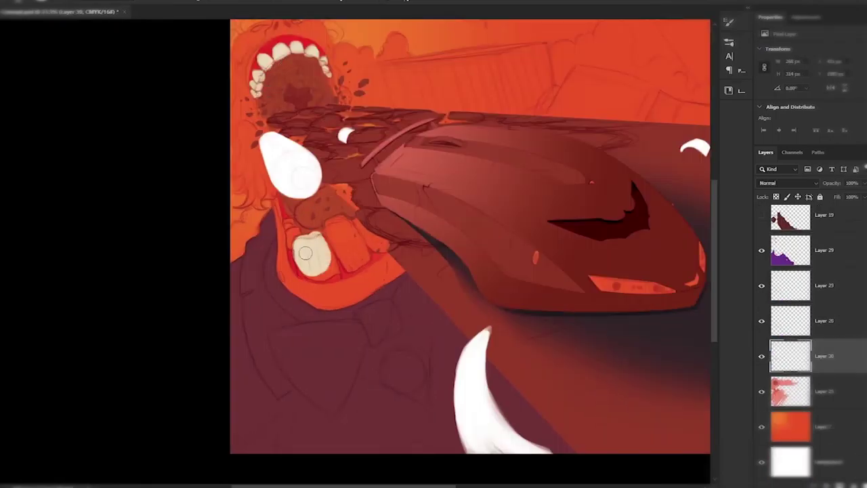
{"action": "left_click_drag", "start_coordinate": [327, 224], "coordinate": [362, 268]}
{"action": "left_click_drag", "start_coordinate": [359, 224], "coordinate": [383, 250]}
{"action": "key", "text": "e"}
{"action": "left_click_drag", "start_coordinate": [292, 227], "coordinate": [291, 245]}
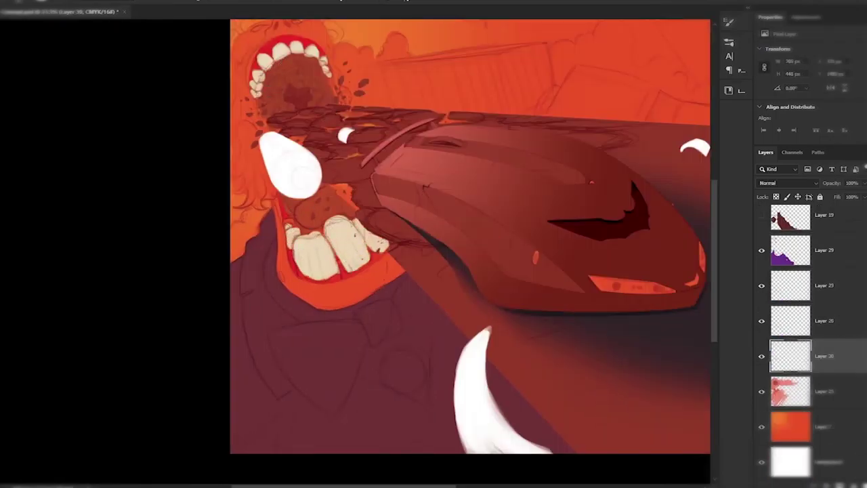
- On Layer 26, extend the red gums up to the mouth's corner and around the remaining upper teeth
{"action": "key", "text": "ctrl+minus"}
{"action": "key", "text": "ctrl+plus"}
{"action": "key", "text": "ctrl+plus"}
{"action": "key", "text": "ctrl+plus"}
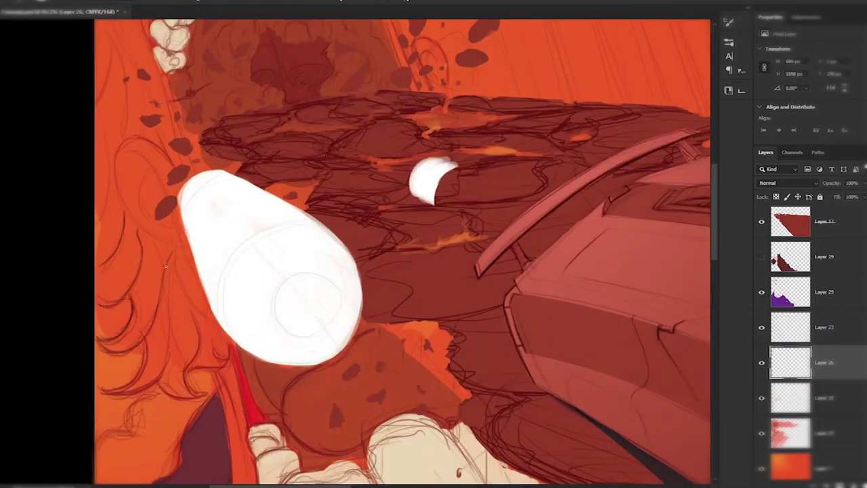
{"action": "key", "text": "ctrl+minus"}
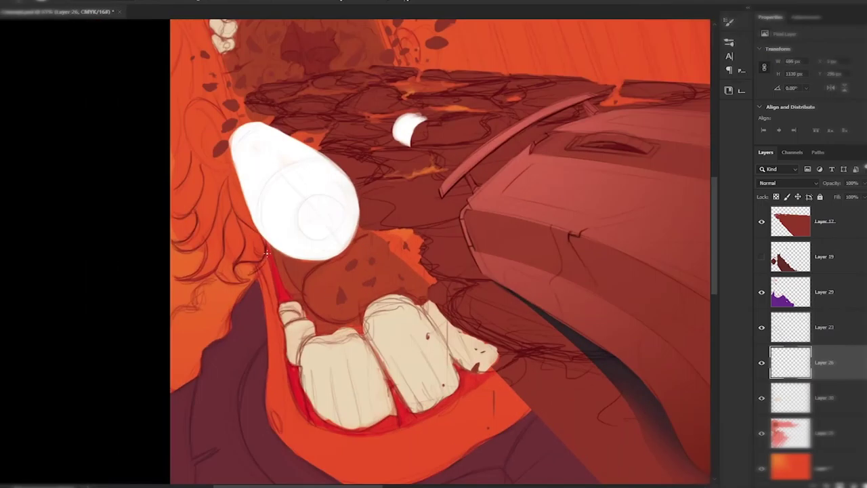
{"action": "key", "text": "ctrl+plus"}
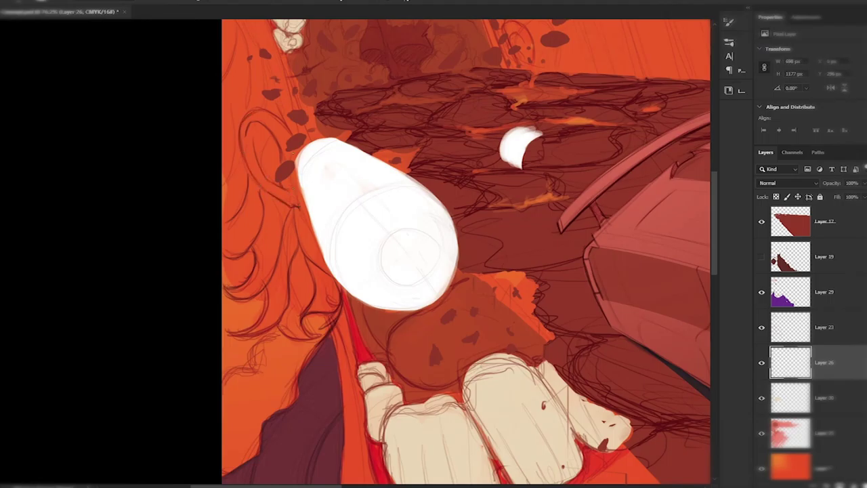
{"action": "key", "text": "ctrl+minus"}
{"action": "scroll", "coordinate": [202, 186], "scroll_direction": "up", "scroll_amount": 2}
{"action": "key", "text": "ctrl+minus"}
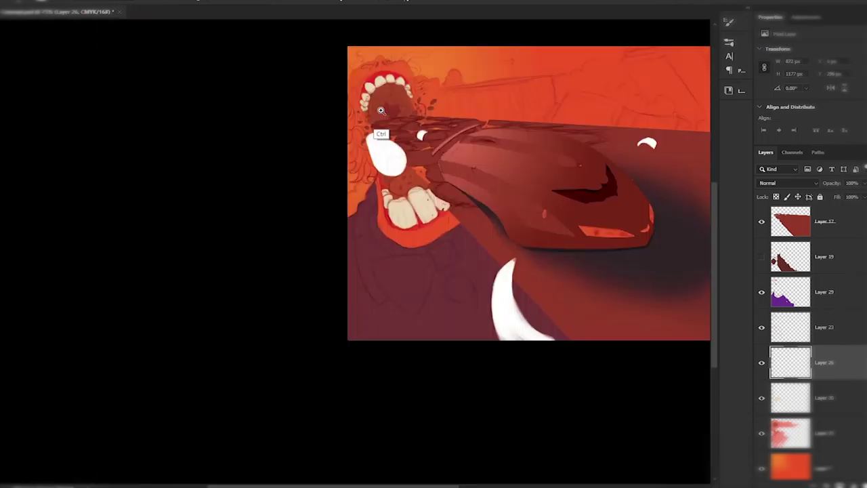
{"action": "key", "text": "ctrl+plus"}
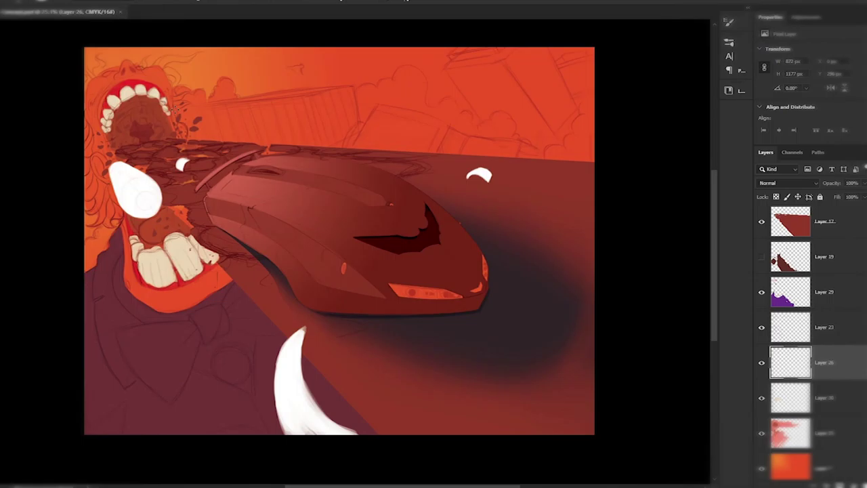
- On new Layer 31, paint the character's face, ears and chin in pale skin, clean the edges, and save the document
{"action": "left_click", "coordinate": [790, 398]}
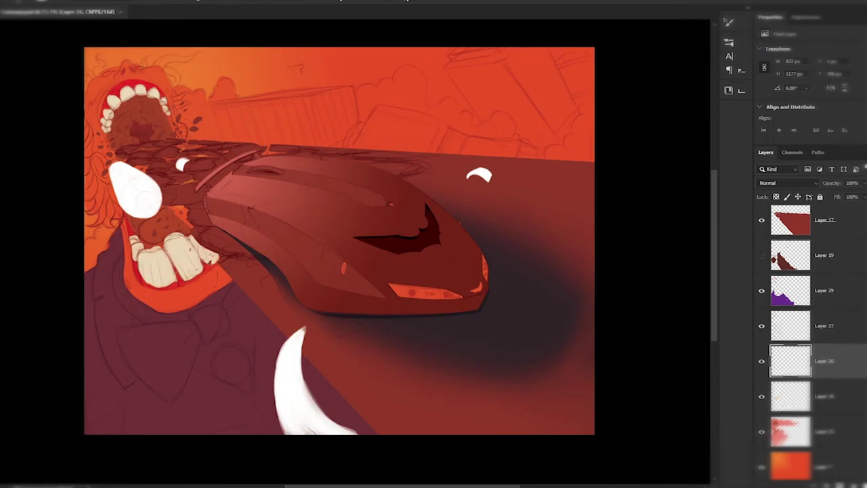
{"action": "key", "text": "ctrl+shift+alt+n"}
{"action": "left_click", "coordinate": [838, 140]}
{"action": "left_click_drag", "start_coordinate": [166, 305], "coordinate": [212, 272]}
{"action": "mouse_move", "coordinate": [128, 223]}
{"action": "left_mouse_down"}
{"action": "mouse_move", "coordinate": [146, 298]}
{"action": "mouse_move", "coordinate": [180, 293]}
{"action": "left_mouse_up"}
{"action": "key", "text": "e"}
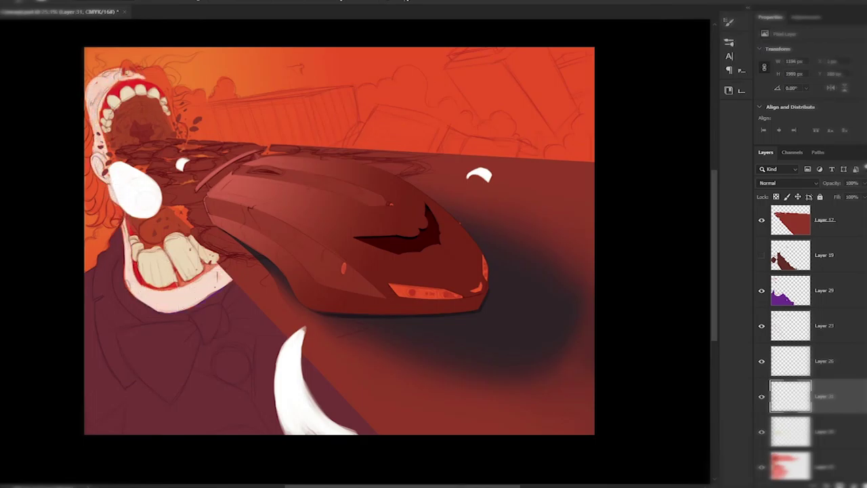
{"action": "key", "text": "ctrl+minus"}
{"action": "key", "text": "ctrl+s"}
{"action": "key", "text": "ctrl+plus"}
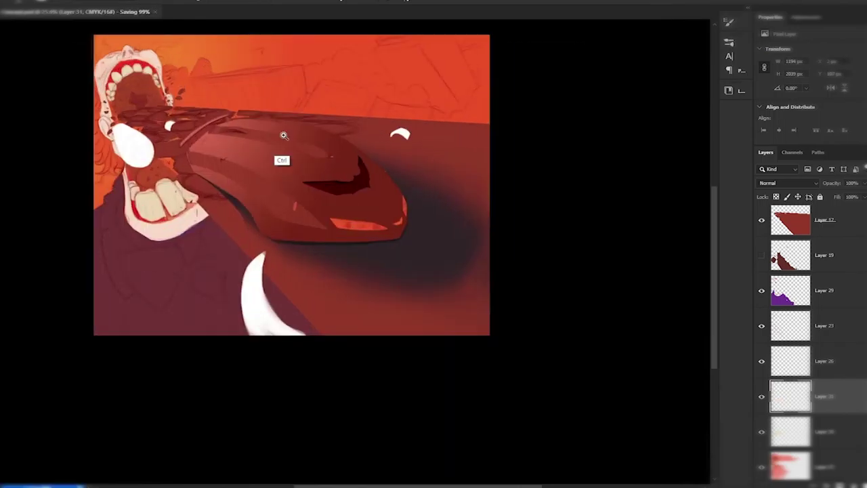
- On new Layer 32, paint the character's hair green around the head and behind the ear, and save the document
{"action": "key", "text": "ctrl+shift+alt+n"}
{"action": "key", "text": "Return"}
{"action": "scroll", "coordinate": [105, 175], "scroll_direction": "up", "scroll_amount": 5}
{"action": "left_click_drag", "start_coordinate": [96, 168], "coordinate": [83, 207]}
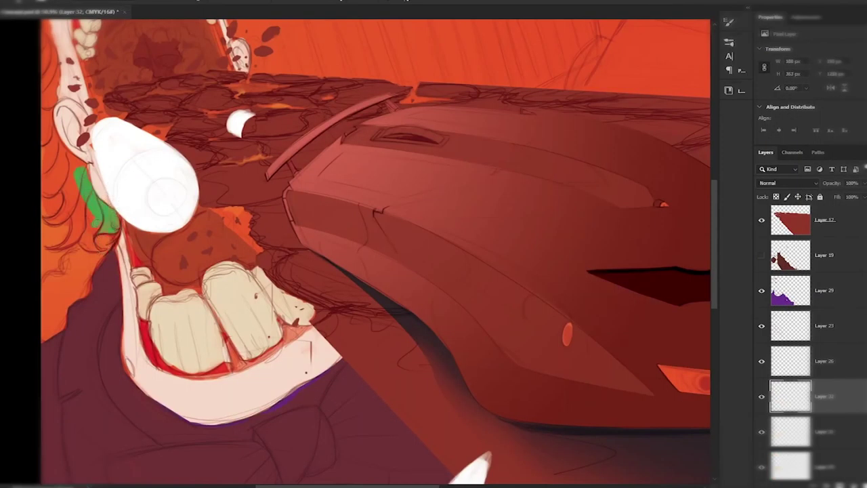
{"action": "left_click_drag", "start_coordinate": [76, 154], "coordinate": [55, 245]}
{"action": "scroll", "coordinate": [119, 159], "scroll_direction": "down", "scroll_amount": 2}
{"action": "scroll", "coordinate": [114, 155], "scroll_direction": "down", "scroll_amount": 1}
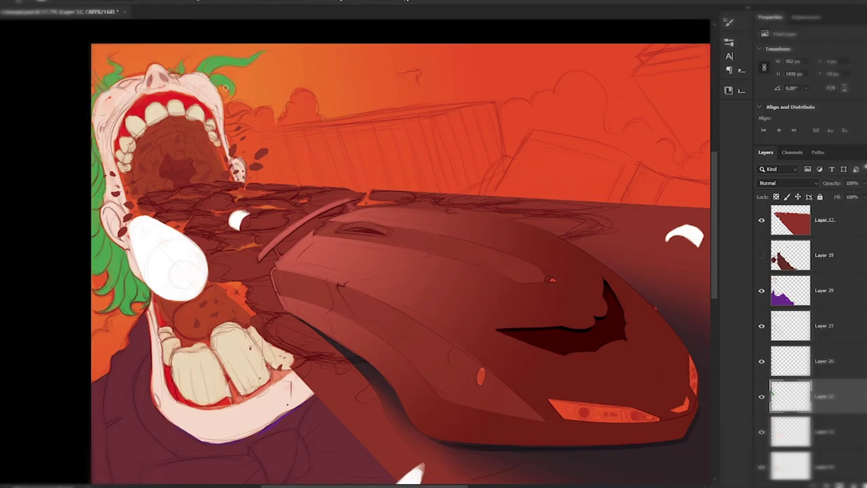
{"action": "scroll", "coordinate": [280, 65], "scroll_direction": "down", "scroll_amount": 3}
{"action": "key", "text": "ctrl+s"}
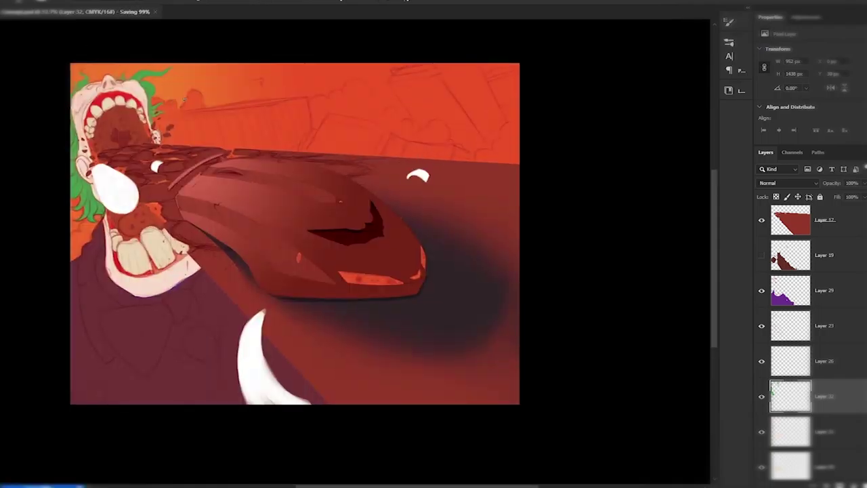
- On new Layer 33, block in the overturned truck and its container along the horizon in light grey
{"action": "scroll", "coordinate": [134, 189], "scroll_direction": "up", "scroll_amount": 1}
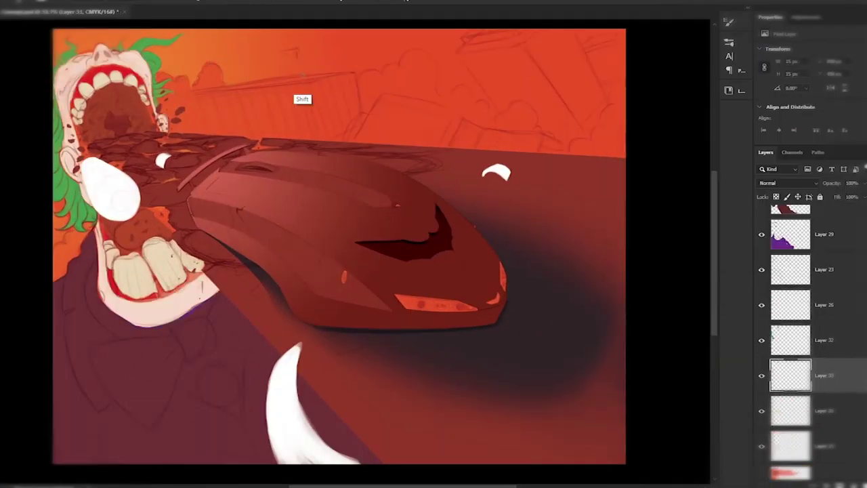
{"action": "mouse_move", "coordinate": [172, 91]}
{"action": "left_mouse_down"}
{"action": "mouse_move", "coordinate": [342, 122]}
{"action": "mouse_move", "coordinate": [315, 78]}
{"action": "mouse_move", "coordinate": [264, 129]}
{"action": "mouse_move", "coordinate": [197, 122]}
{"action": "mouse_move", "coordinate": [332, 78]}
{"action": "mouse_move", "coordinate": [170, 119]}
{"action": "left_mouse_up"}
{"action": "left_click_drag", "start_coordinate": [406, 203], "coordinate": [352, 149]}
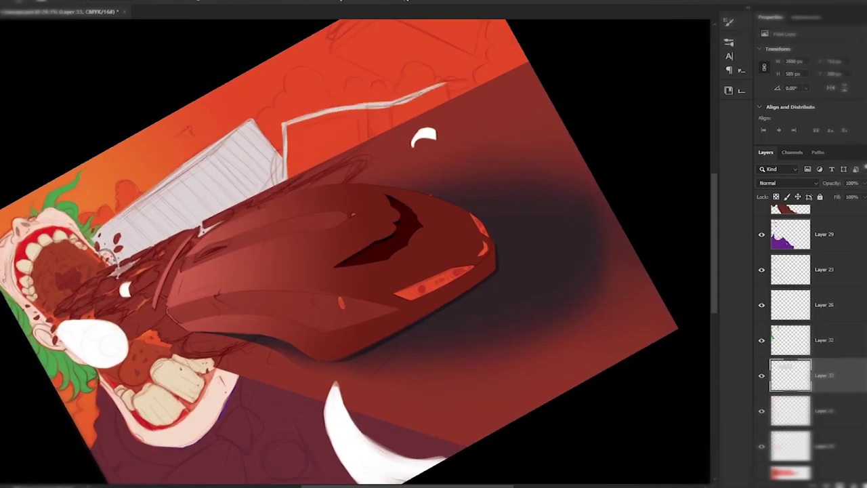
{"action": "mouse_move", "coordinate": [440, 95]}
{"action": "left_mouse_down"}
{"action": "mouse_move", "coordinate": [349, 131]}
{"action": "mouse_move", "coordinate": [319, 117]}
{"action": "mouse_move", "coordinate": [298, 156]}
{"action": "left_mouse_up"}
{"action": "left_click_drag", "start_coordinate": [352, 149], "coordinate": [411, 122]}
- On new Layer 34 moved below Layer 30, paint the character's bow tie purple and save the document
{"action": "key", "text": "ctrl+shift+alt+n"}
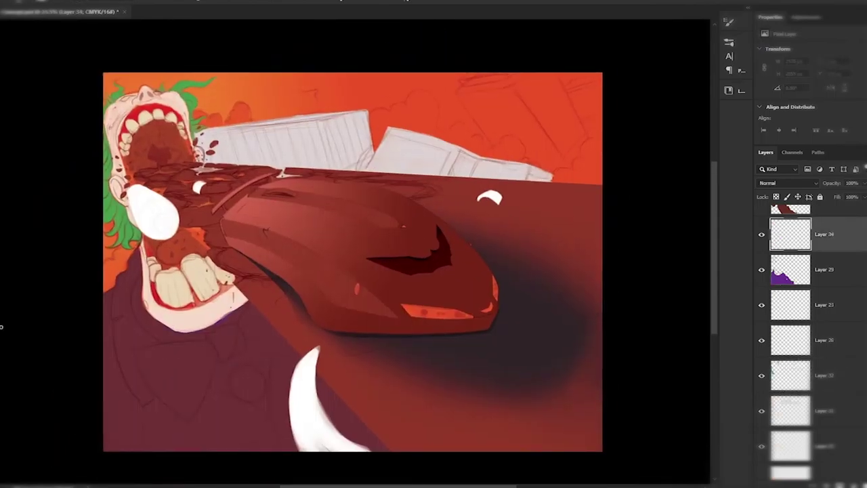
{"action": "mouse_move", "coordinate": [139, 353]}
{"action": "left_mouse_down"}
{"action": "mouse_move", "coordinate": [203, 365]}
{"action": "mouse_move", "coordinate": [212, 353]}
{"action": "left_mouse_up"}
{"action": "mouse_move", "coordinate": [824, 234]}
{"action": "left_mouse_down"}
{"action": "mouse_move", "coordinate": [832, 294]}
{"action": "mouse_move", "coordinate": [824, 390]}
{"action": "left_mouse_up"}
{"action": "left_click_drag", "start_coordinate": [169, 352], "coordinate": [250, 328]}
{"action": "key", "text": "ctrl+s"}
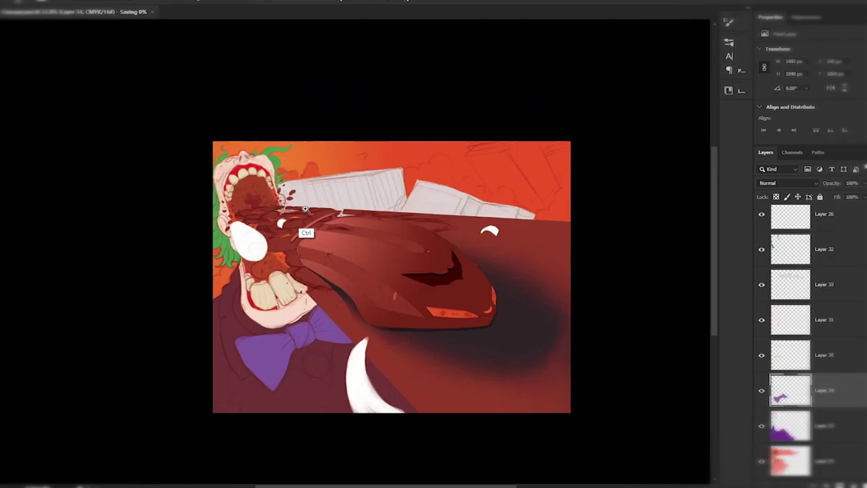
- On Layer 35, paint dark grey-brown smoke clouds behind the truck and beside the character's hair, clean the edges, and save
{"action": "mouse_move", "coordinate": [230, 129]}
{"action": "left_mouse_down"}
{"action": "mouse_move", "coordinate": [266, 120]}
{"action": "mouse_move", "coordinate": [397, 128]}
{"action": "mouse_move", "coordinate": [413, 119]}
{"action": "mouse_move", "coordinate": [570, 191]}
{"action": "mouse_move", "coordinate": [581, 125]}
{"action": "left_mouse_up"}
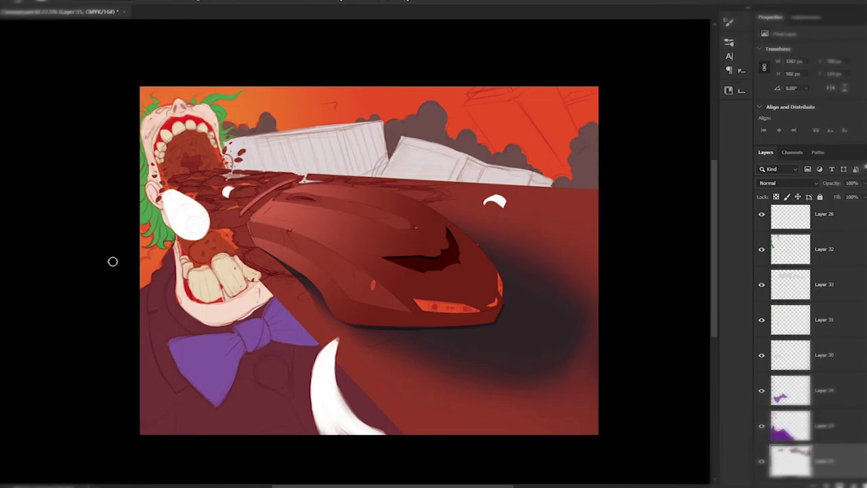
{"action": "key", "text": "e"}
{"action": "left_click_drag", "start_coordinate": [146, 244], "coordinate": [170, 255]}
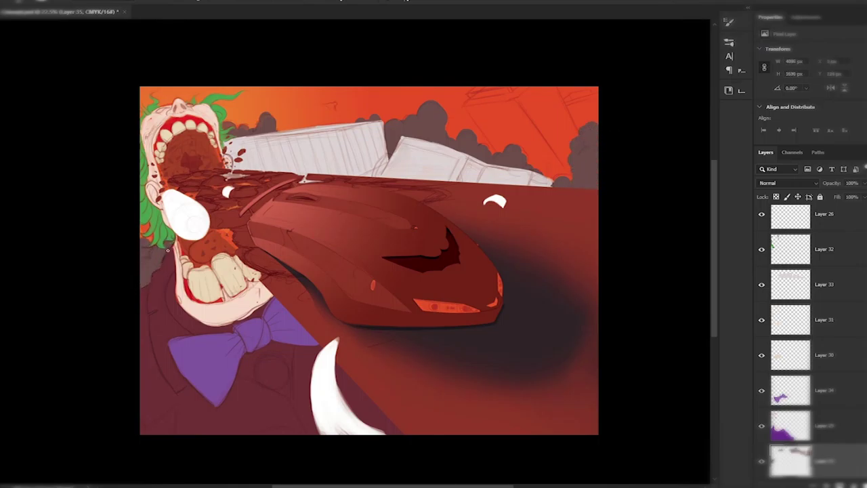
{"action": "key", "text": "ctrl+s"}
- Paint red background clouds on new Layer 36 and the tilted grey buildings on another new layer, and save the document
{"action": "key", "text": "ctrl+shift+alt+n"}
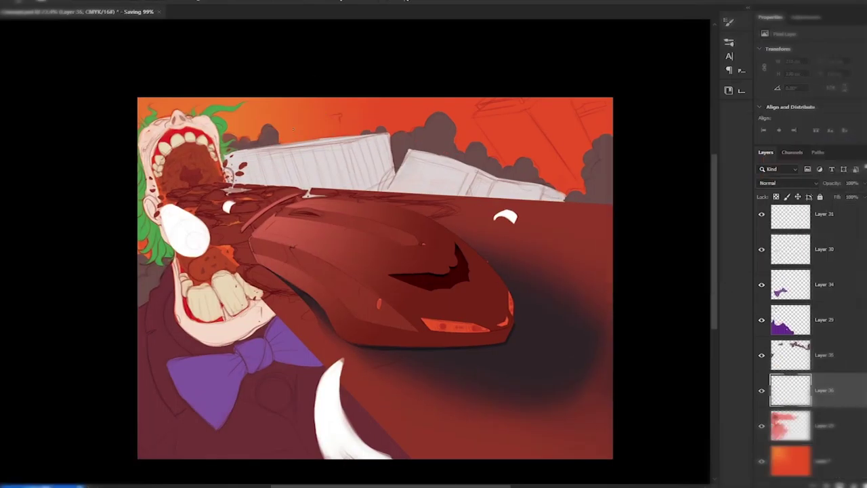
{"action": "scroll", "coordinate": [374, 122], "scroll_direction": "up", "scroll_amount": 1}
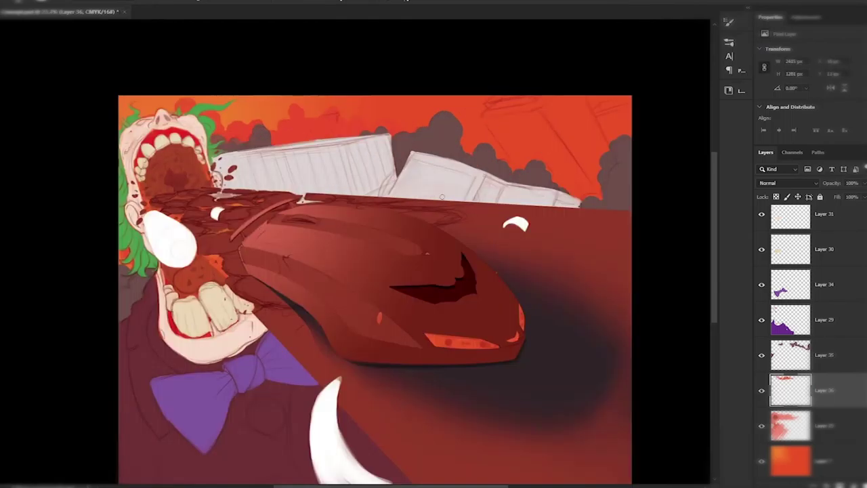
{"action": "key", "text": "ctrl+shift+alt+n"}
{"action": "mouse_move", "coordinate": [494, 169]}
{"action": "left_mouse_down"}
{"action": "mouse_move", "coordinate": [569, 183]}
{"action": "mouse_move", "coordinate": [551, 98]}
{"action": "mouse_move", "coordinate": [606, 128]}
{"action": "left_mouse_up"}
{"action": "key", "text": "ctrl+minus"}
{"action": "key", "text": "ctrl+s"}
- Create Layer 38 clipped to the suit's Layer 29 and shade the suit with darker purple
{"action": "key", "text": "alt+bracketright"}
{"action": "key", "text": "alt+bracketright"}
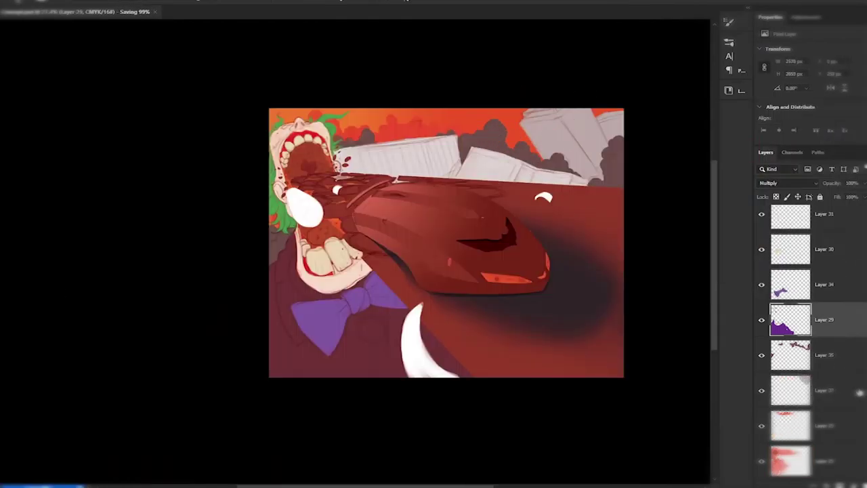
{"action": "key", "text": "ctrl+shift+alt+n"}
{"action": "key", "text": "ctrl+alt+g"}
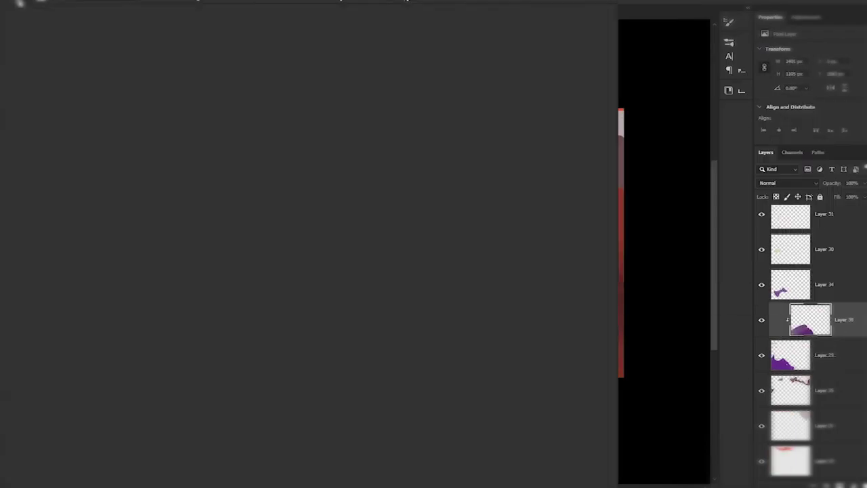
- On new Layer 39, recolour the white crescent-shaped flying pieces pale green (#aad3b1) and save the document
{"action": "key", "text": "ctrl+shift+alt+n"}
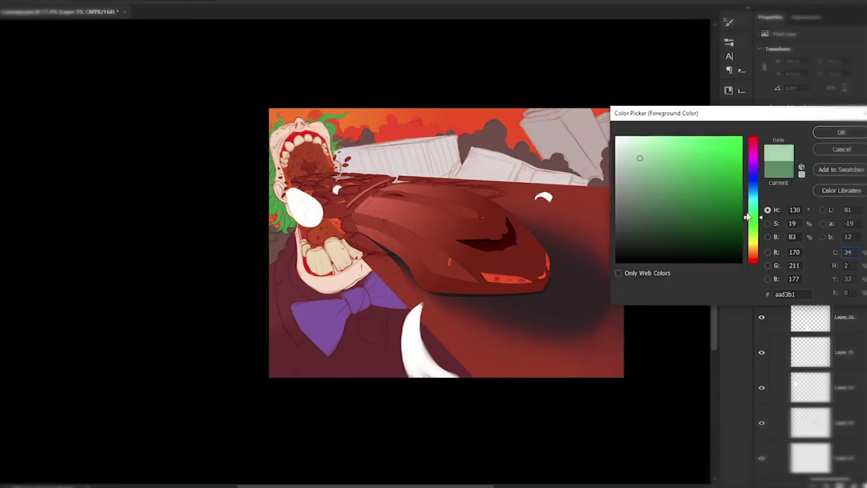
{"action": "left_click", "coordinate": [837, 132]}
{"action": "key", "text": "alt+BackSpace"}
{"action": "key", "text": "ctrl+plus"}
{"action": "key", "text": "ctrl+s"}
{"action": "scroll", "coordinate": [763, 309], "scroll_direction": "down", "scroll_amount": 3}
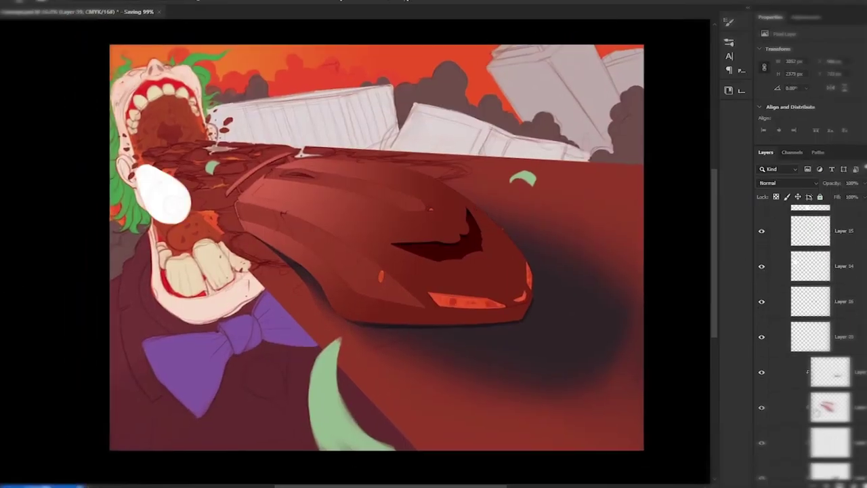
- On new Layer 40 in Linear Dodge (Add) mode, paint rim highlights along the car's spoiler, rear edges and roof vent, and save
{"action": "key", "text": "ctrl+shift+alt+n"}
{"action": "key", "text": "shift+alt+a"}
{"action": "scroll", "coordinate": [233, 162], "scroll_direction": "up", "scroll_amount": 5}
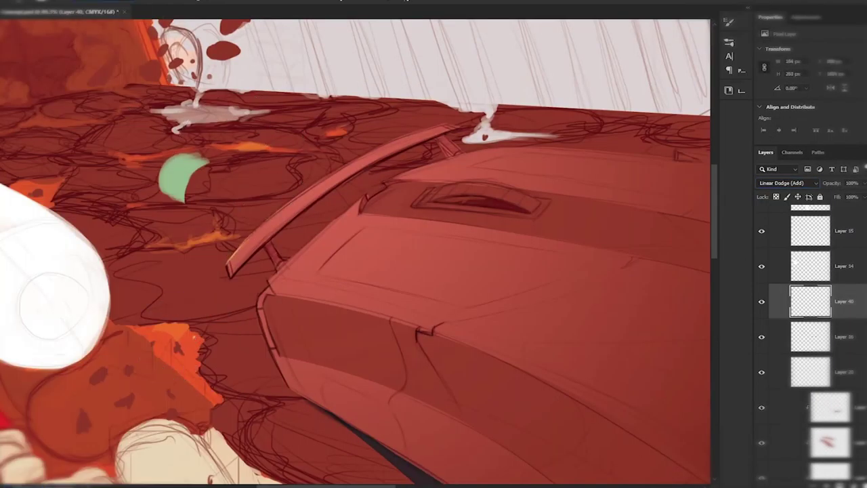
{"action": "scroll", "coordinate": [332, 173], "scroll_direction": "down", "scroll_amount": 5}
{"action": "scroll", "coordinate": [222, 200], "scroll_direction": "up", "scroll_amount": 5}
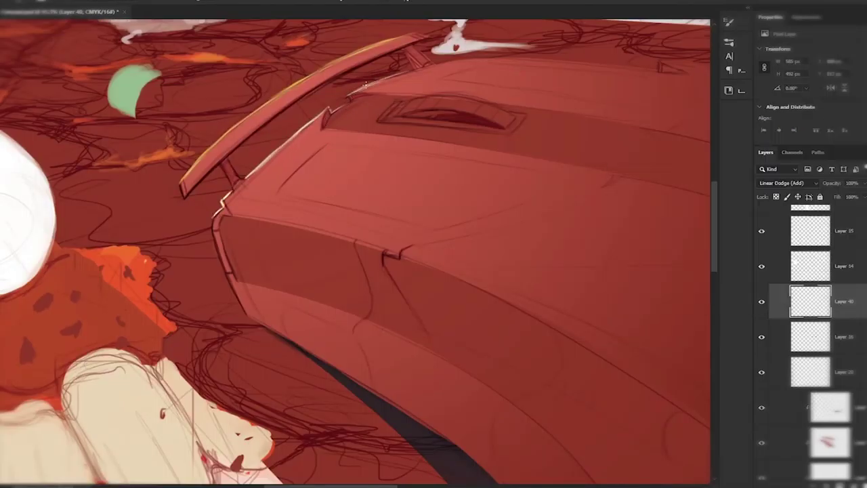
{"action": "scroll", "coordinate": [366, 82], "scroll_direction": "down", "scroll_amount": 5}
{"action": "key", "text": "ctrl+s"}
{"action": "scroll", "coordinate": [332, 215], "scroll_direction": "up", "scroll_amount": 5}
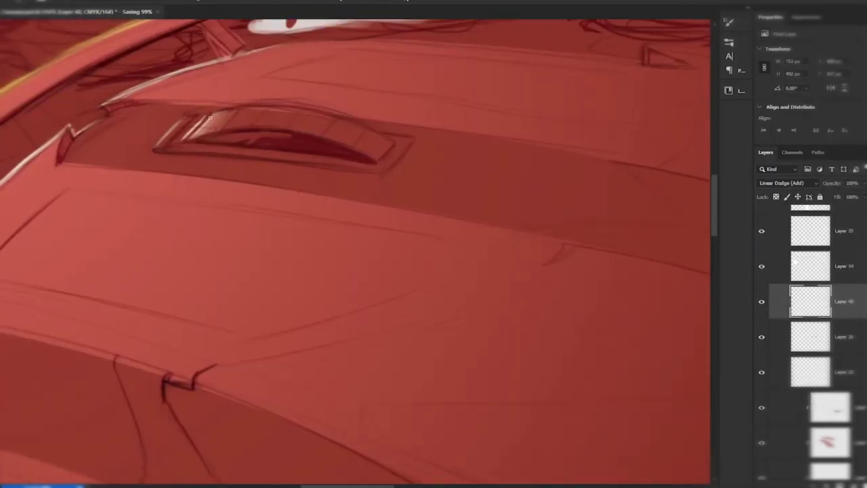
{"action": "scroll", "coordinate": [209, 118], "scroll_direction": "down", "scroll_amount": 5}
{"action": "scroll", "coordinate": [386, 128], "scroll_direction": "up", "scroll_amount": 5}
{"action": "scroll", "coordinate": [509, 141], "scroll_direction": "down", "scroll_amount": 4}
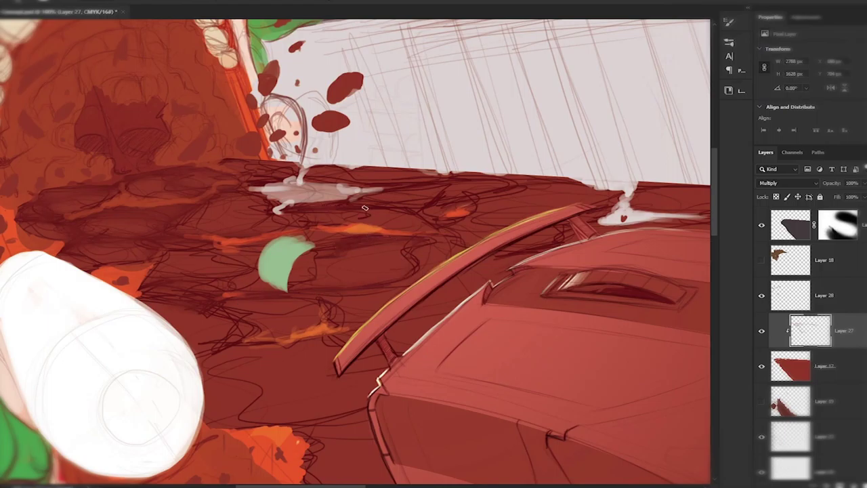
- On Layer 27, darken and define the cracks between the path's rocks with the Hard Round 5 1 brush
{"action": "scroll", "coordinate": [268, 308], "scroll_direction": "down", "scroll_amount": 4}
{"action": "scroll", "coordinate": [268, 308], "scroll_direction": "up", "scroll_amount": 4}
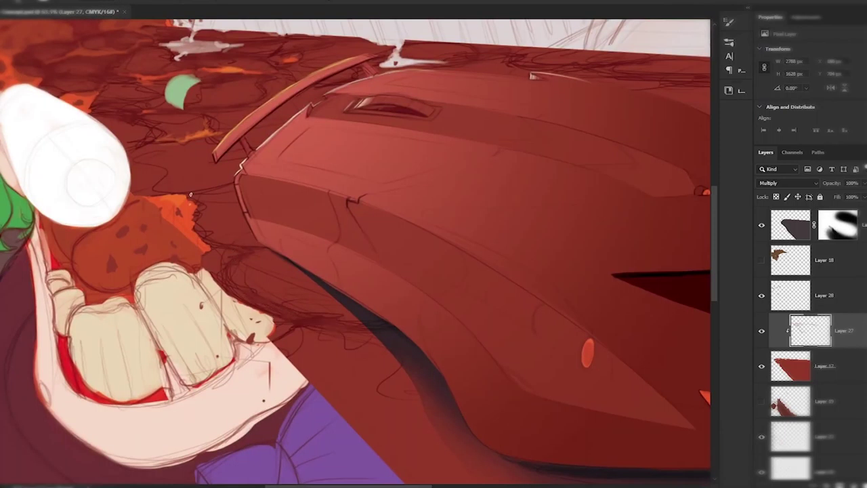
{"action": "scroll", "coordinate": [566, 69], "scroll_direction": "down", "scroll_amount": 4}
{"action": "scroll", "coordinate": [352, 271], "scroll_direction": "up", "scroll_amount": 4}
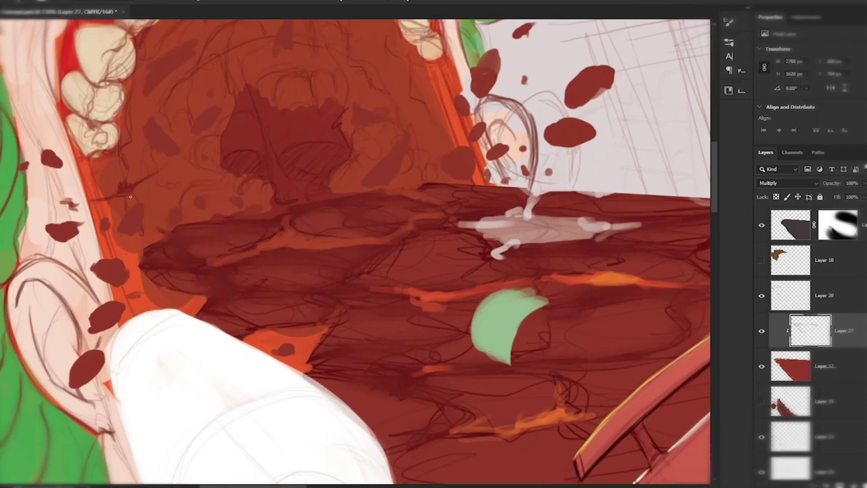
{"action": "right_click", "coordinate": [353, 304]}
{"action": "scroll", "coordinate": [25, 222], "scroll_direction": "up", "scroll_amount": 10}
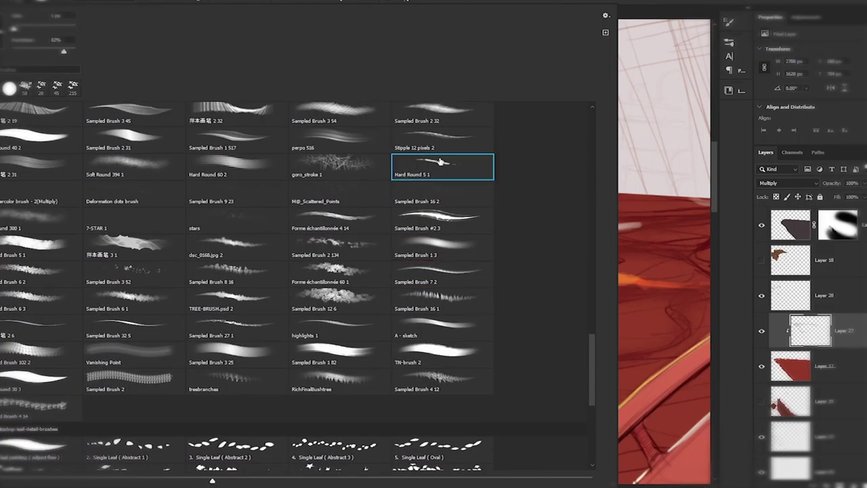
{"action": "key", "text": "Return"}
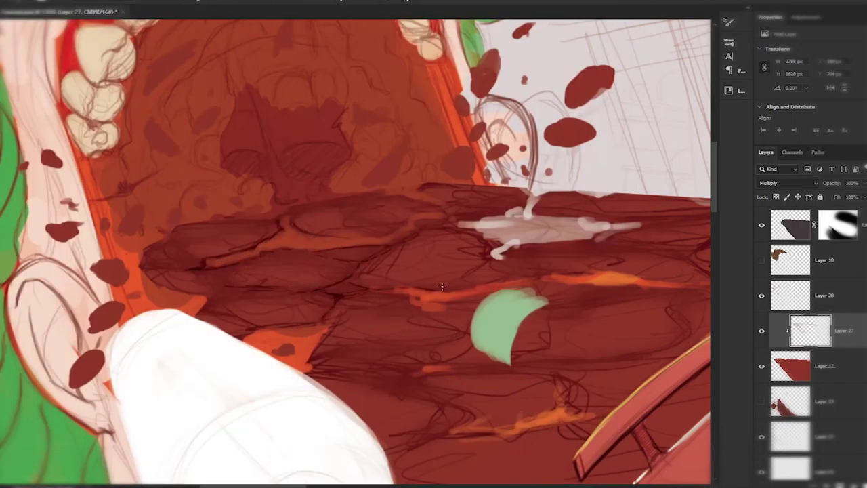
{"action": "scroll", "coordinate": [158, 207], "scroll_direction": "down", "scroll_amount": 2}
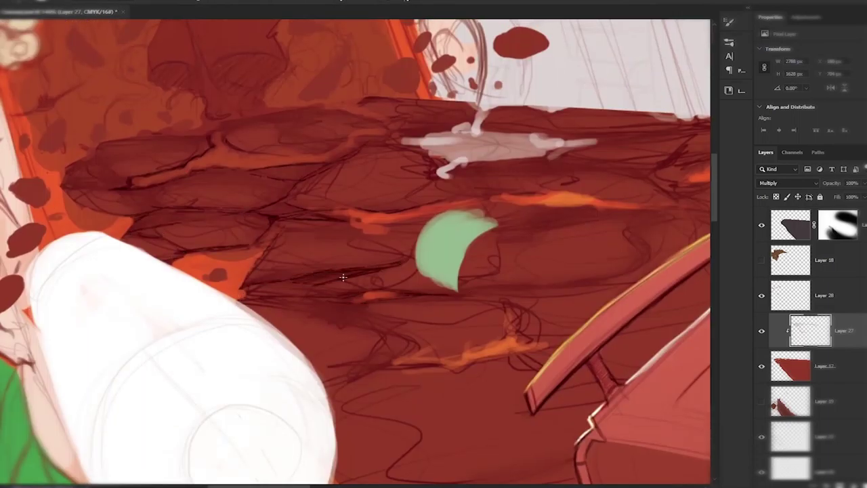
{"action": "scroll", "coordinate": [180, 224], "scroll_direction": "down", "scroll_amount": 2}
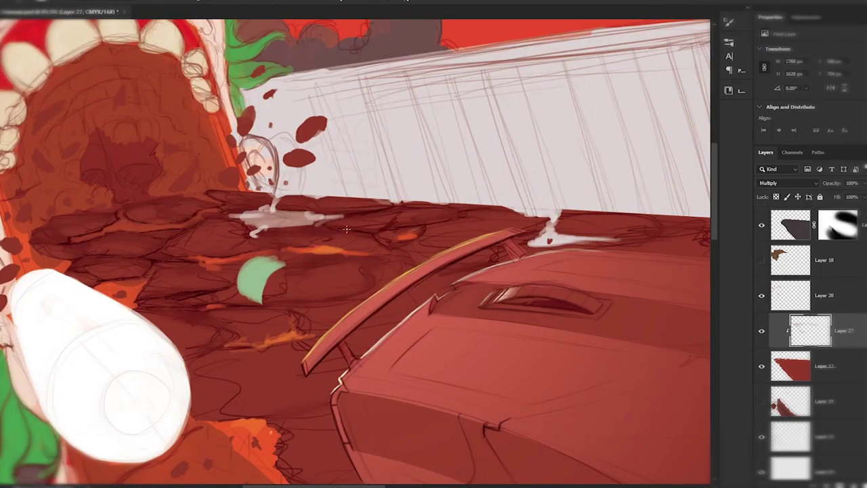
{"action": "scroll", "coordinate": [346, 228], "scroll_direction": "down", "scroll_amount": 1}
{"action": "scroll", "coordinate": [333, 254], "scroll_direction": "down", "scroll_amount": 1}
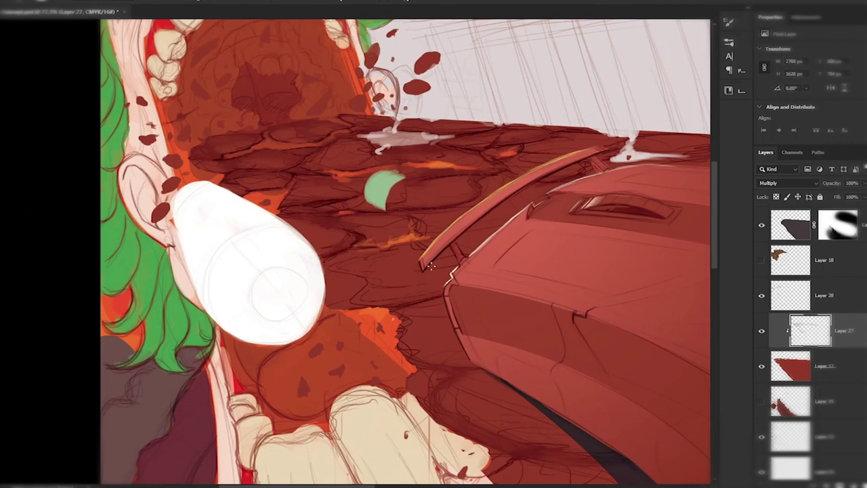
{"action": "scroll", "coordinate": [430, 266], "scroll_direction": "down", "scroll_amount": 2}
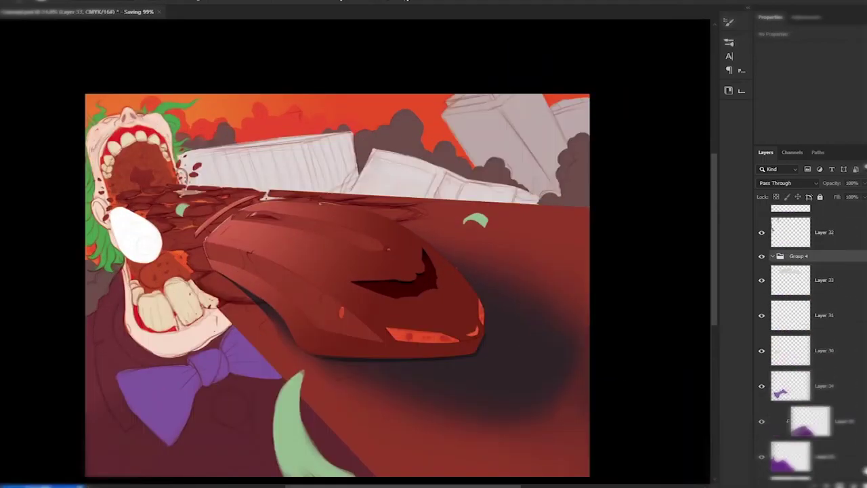
- Place Layer 33 in the Truck group and start shading the container on new clipped Layer 41 in Multiply mode
{"action": "left_click", "coordinate": [789, 268]}
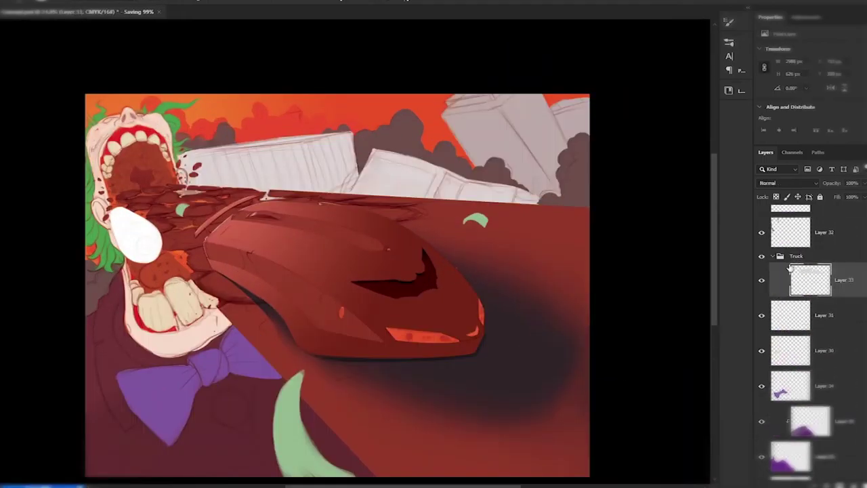
{"action": "key", "text": "ctrl+shift+alt+n"}
{"action": "mouse_move", "coordinate": [313, 143]}
{"action": "left_mouse_down"}
{"action": "mouse_move", "coordinate": [316, 177]}
{"action": "mouse_move", "coordinate": [328, 155]}
{"action": "left_mouse_up"}
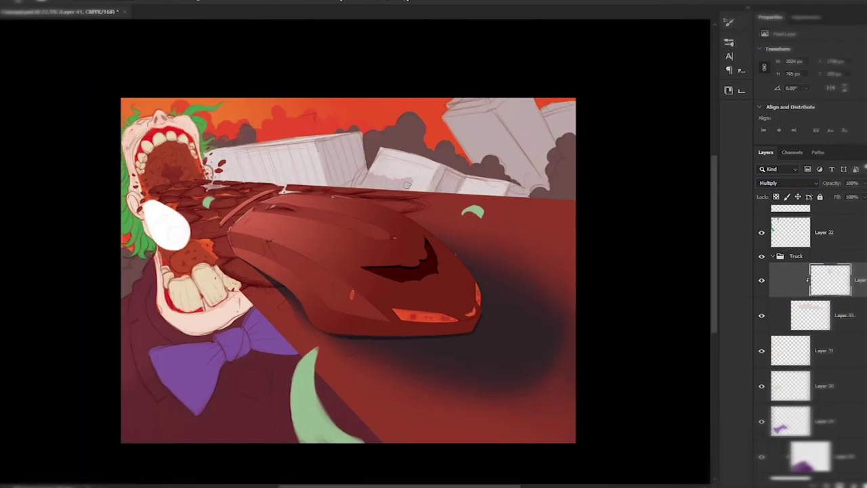
- Adjust the brush tip settings and add soft shading to the front part of the truck on Layer 41
{"action": "left_click", "coordinate": [729, 22]}
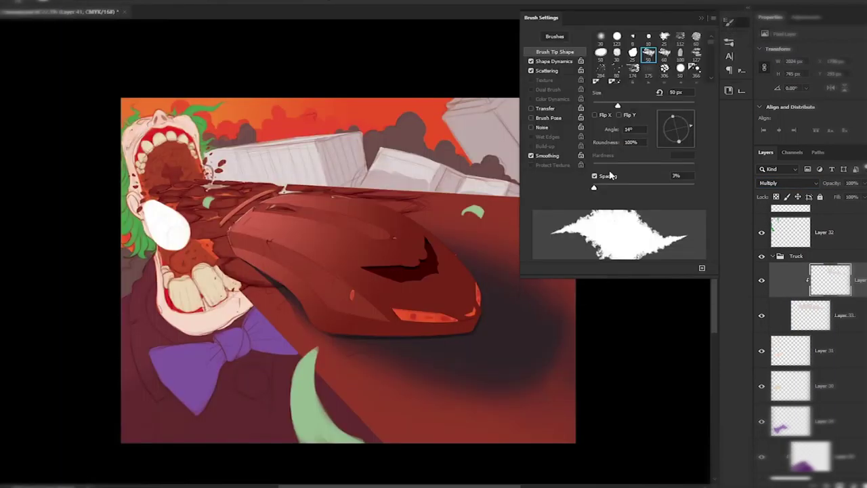
{"action": "scroll", "coordinate": [388, 181], "scroll_direction": "up", "scroll_amount": 1}
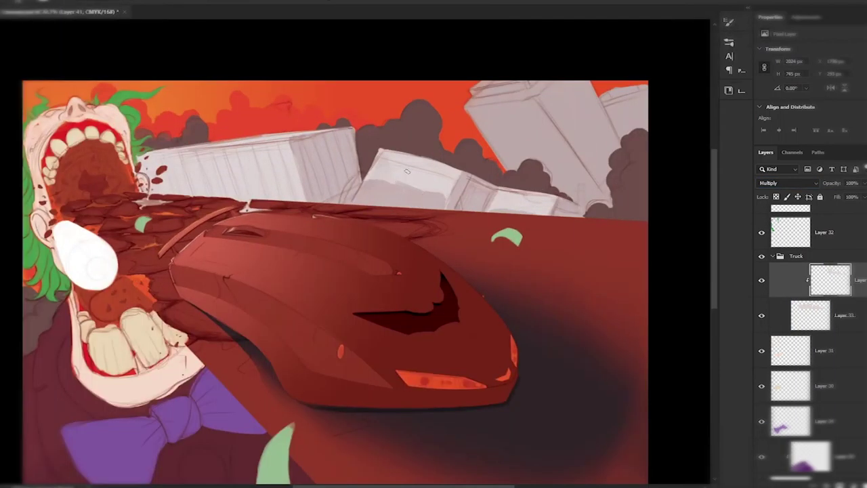
{"action": "key", "text": "F5"}
{"action": "key", "text": "F5"}
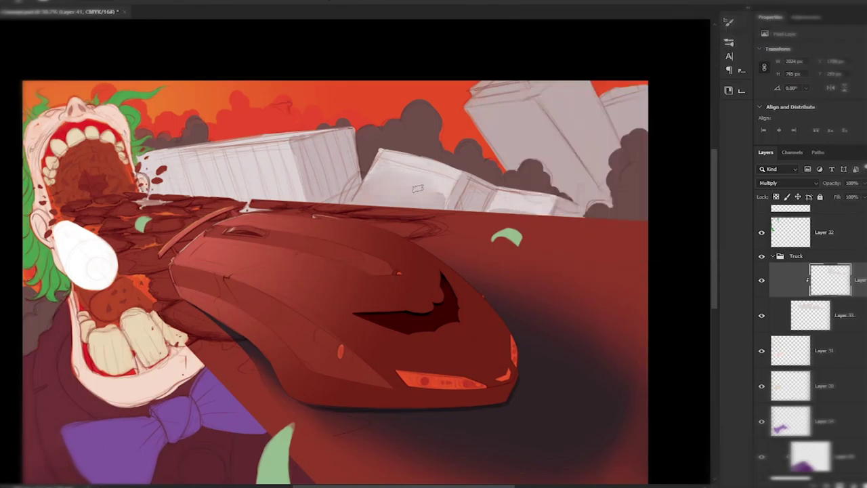
{"action": "scroll", "coordinate": [295, 168], "scroll_direction": "down", "scroll_amount": 2}
- On new Layer 42 in Multiply mode above Group 3, shade the sides of the character's upper teeth
{"action": "left_click", "coordinate": [296, 169], "text": "ctrl"}
{"action": "scroll", "coordinate": [299, 64], "scroll_direction": "up", "scroll_amount": 4}
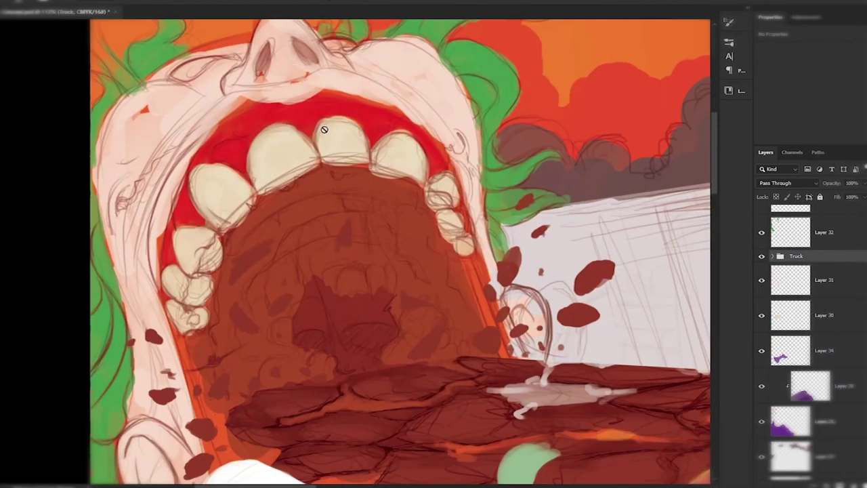
{"action": "key", "text": "ctrl+shift+alt+n"}
{"action": "key", "text": "F5"}
{"action": "key", "text": "F5"}
{"action": "left_click_drag", "start_coordinate": [288, 169], "coordinate": [296, 125]}
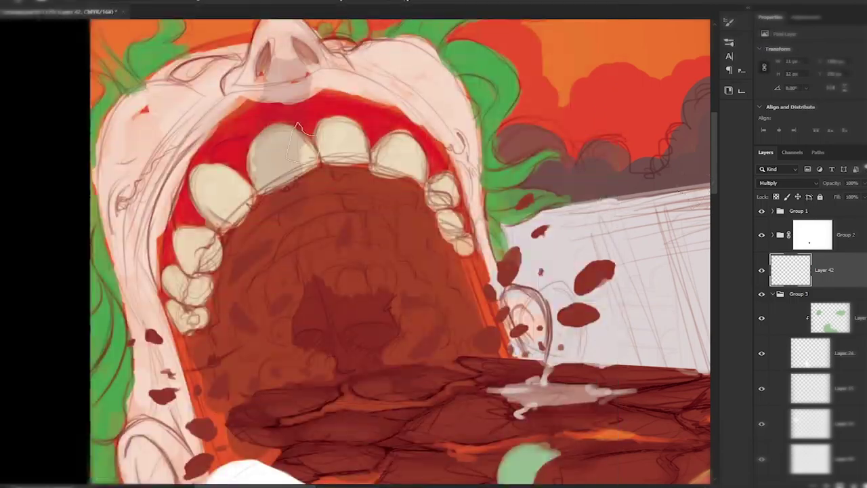
{"action": "key", "text": "ctrl+z"}
{"action": "left_click_drag", "start_coordinate": [180, 260], "coordinate": [223, 188]}
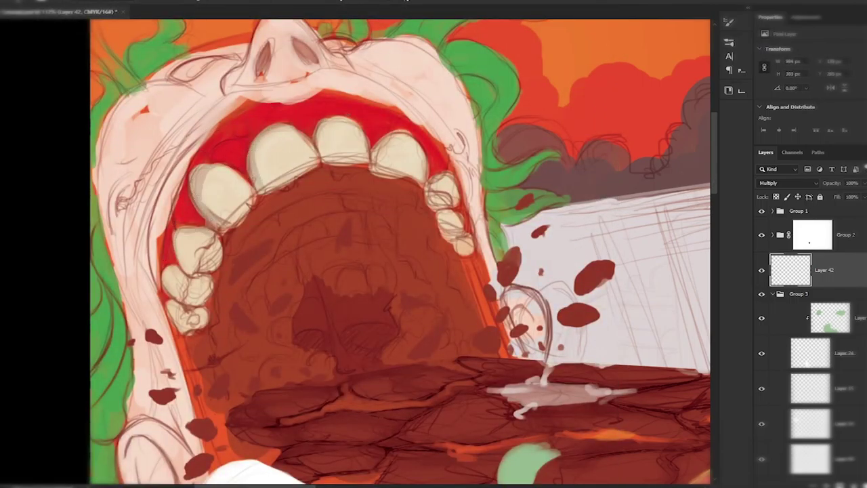
- Complete the shading of the upper teeth and nostrils on Layer 42 and save the document
{"action": "left_click_drag", "start_coordinate": [338, 120], "coordinate": [390, 145]}
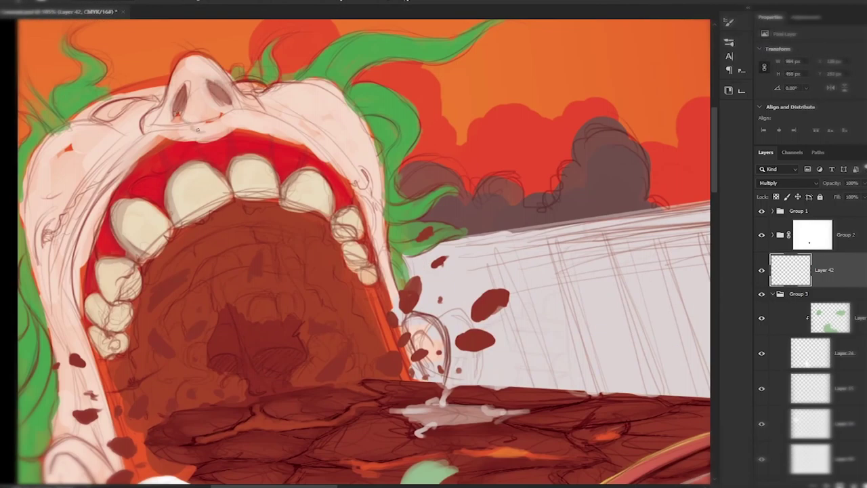
{"action": "key", "text": "ctrl+0"}
{"action": "key", "text": "ctrl+s"}
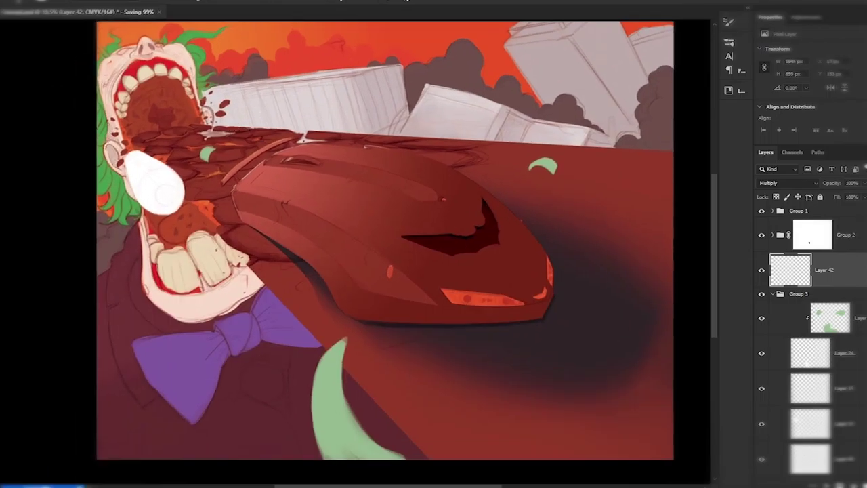
- Shade the folds and lower edges of the purple bow tie in darker purple on Layer 42
{"action": "key", "text": "ctrl+plus"}
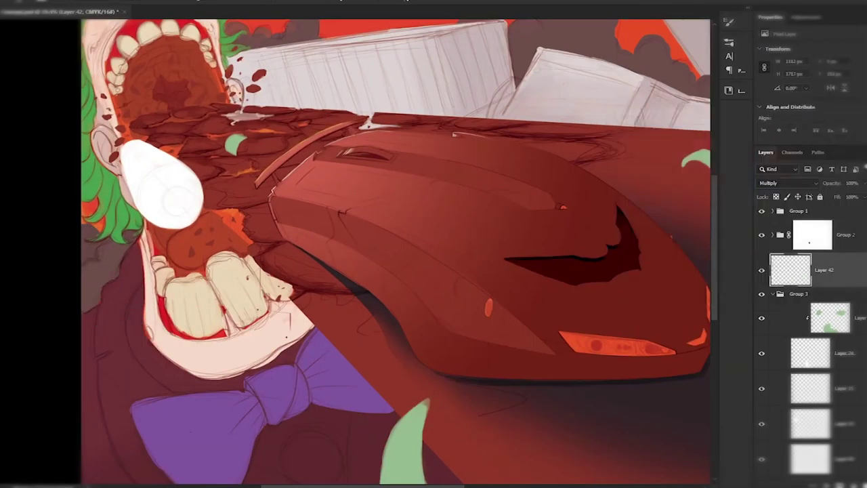
{"action": "key", "text": "ctrl+minus"}
{"action": "key", "text": "ctrl+minus"}
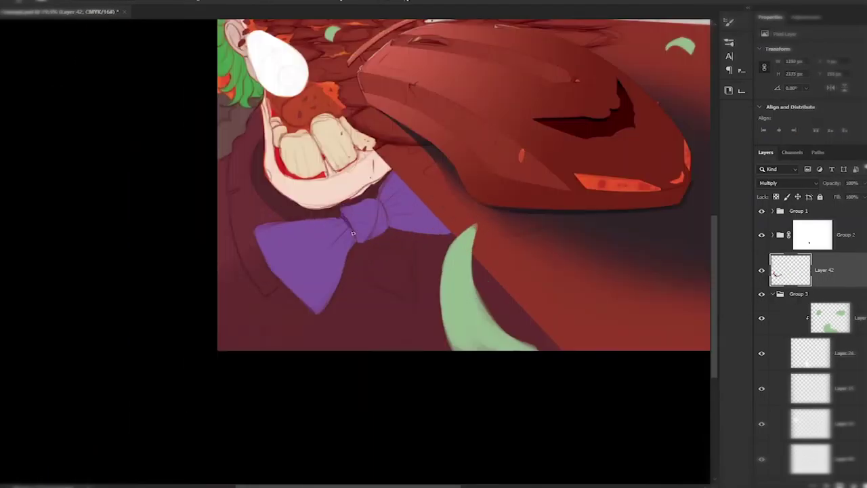
{"action": "left_click_drag", "start_coordinate": [391, 203], "coordinate": [346, 232]}
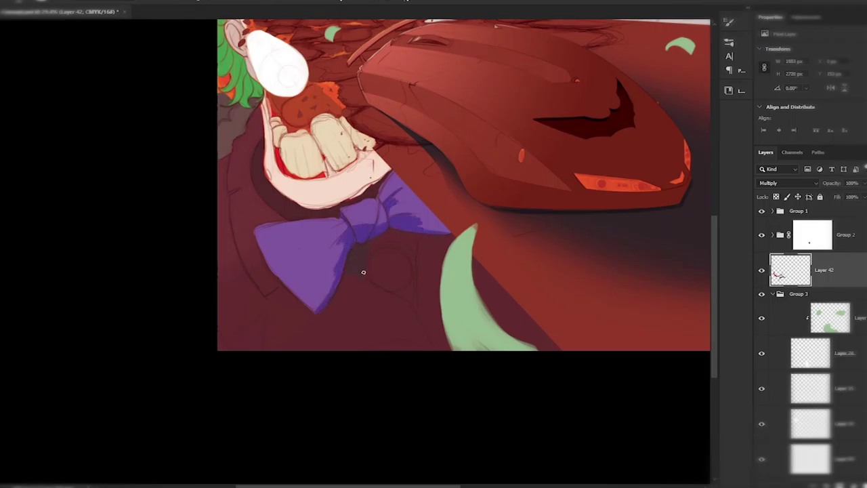
{"action": "key", "text": "ctrl+plus"}
{"action": "key", "text": "ctrl+minus"}
{"action": "key", "text": "ctrl+minus"}
{"action": "key", "text": "ctrl+minus"}
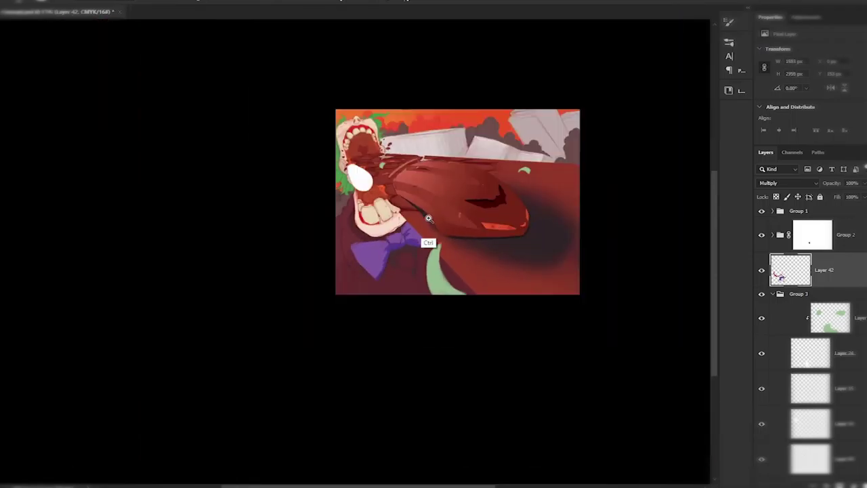
- Shade the character's jacket around the bow tie with dark tones on Layer 42
{"action": "key", "text": "ctrl+plus"}
{"action": "key", "text": "ctrl+plus"}
{"action": "key", "text": "ctrl+minus"}
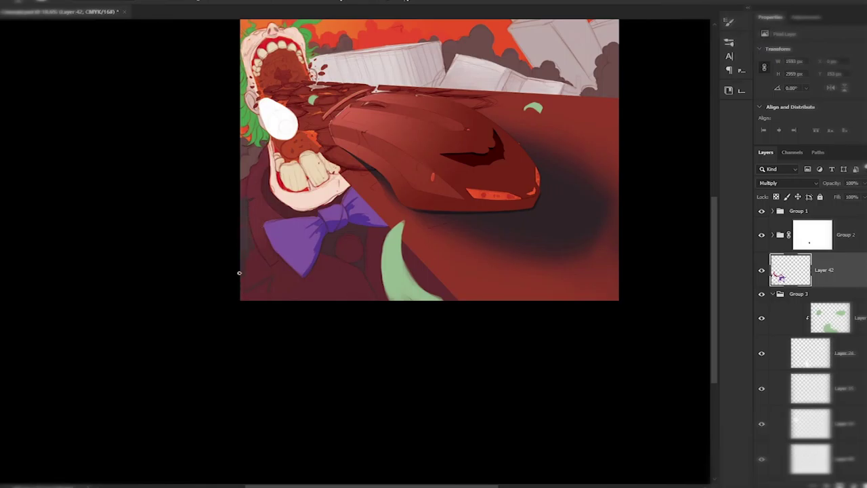
{"action": "right_click", "coordinate": [279, 270]}
{"action": "key", "text": "ctrl+plus"}
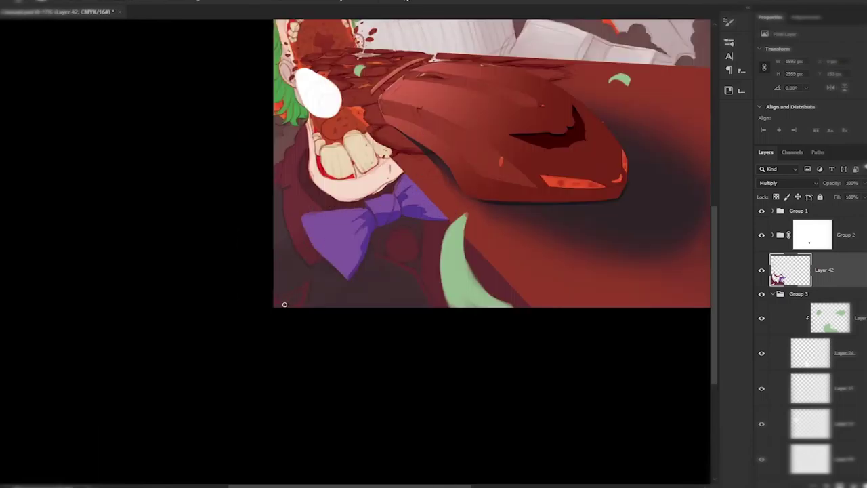
{"action": "key", "text": "ctrl+minus"}
{"action": "key", "text": "ctrl+minus"}
{"action": "key", "text": "Escape"}
- Paint the white egg-shaped form between the jaws crimson on new Layer 43, place it between Layers 35 and 34, and save
{"action": "mouse_move", "coordinate": [271, 203]}
{"action": "left_mouse_down"}
{"action": "mouse_move", "coordinate": [261, 220]}
{"action": "mouse_move", "coordinate": [237, 203]}
{"action": "left_mouse_up"}
{"action": "key", "text": "ctrl+plus"}
{"action": "key", "text": "ctrl+plus"}
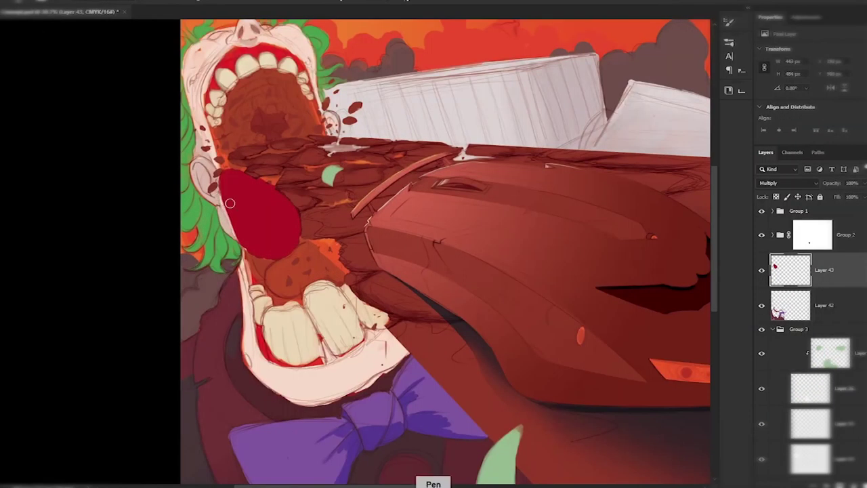
{"action": "key", "text": "ctrl+bracketleft"}
{"action": "key", "text": "ctrl+bracketleft"}
{"action": "key", "text": "ctrl+bracketright"}
{"action": "key", "text": "ctrl+bracketright"}
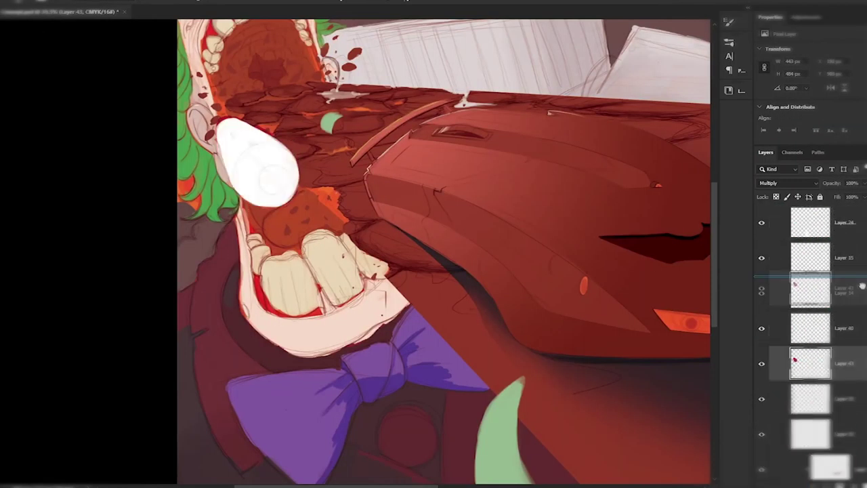
{"action": "key", "text": "ctrl+minus"}
{"action": "key", "text": "ctrl+minus"}
{"action": "key", "text": "ctrl+s"}
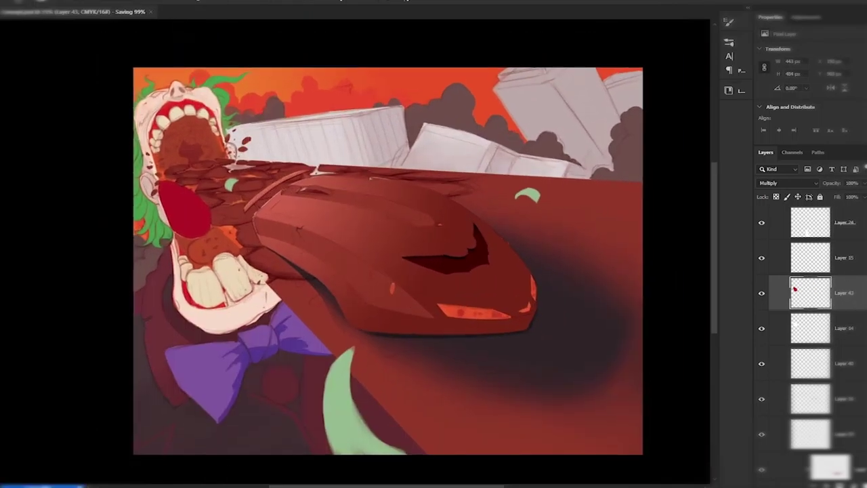
- Convert the document's colour mode from CMYK to RGB
{"action": "key", "text": "alt+i"}
{"action": "key", "text": "m"}
{"action": "key", "text": "r"}
{"action": "key", "text": "ctrl+plus"}
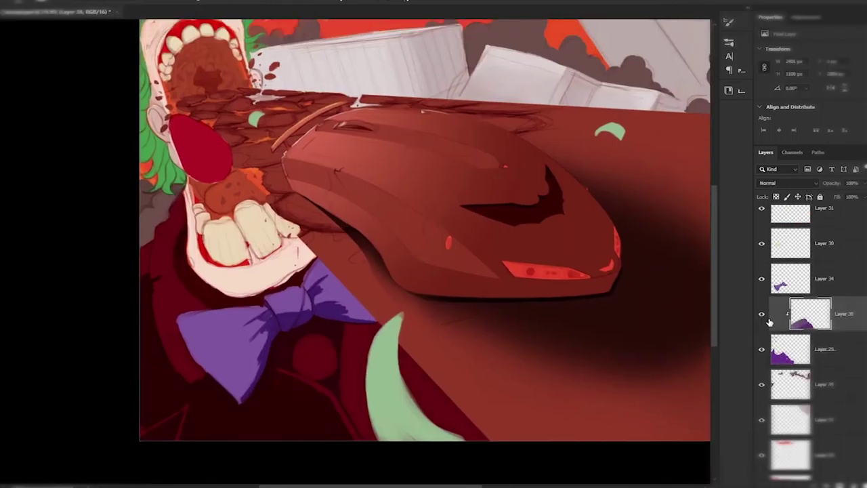
- Blend the jacket shading on Layer 42 with Kyle's Paintbox - Wet Blender 50 at 50 px
{"action": "key", "text": "F5"}
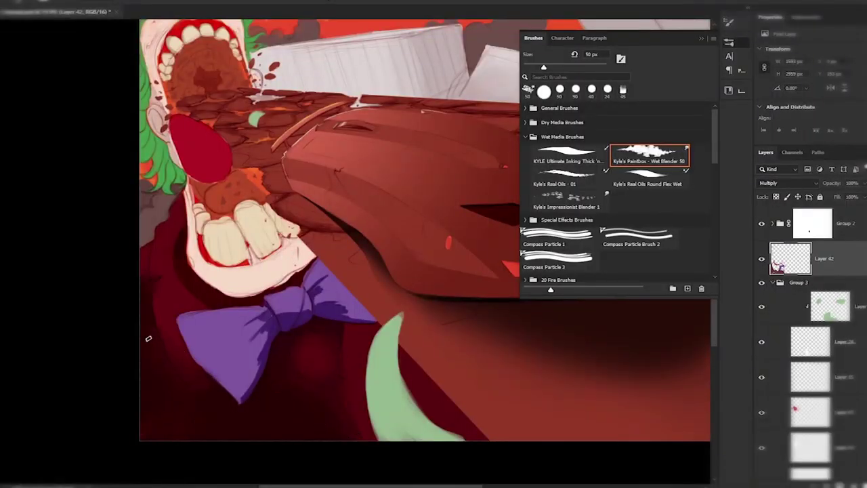
{"action": "scroll", "coordinate": [148, 338], "scroll_direction": "down", "scroll_amount": 3}
{"action": "scroll", "coordinate": [305, 257], "scroll_direction": "up", "scroll_amount": 1}
{"action": "left_click", "coordinate": [416, 195], "text": "ctrl"}
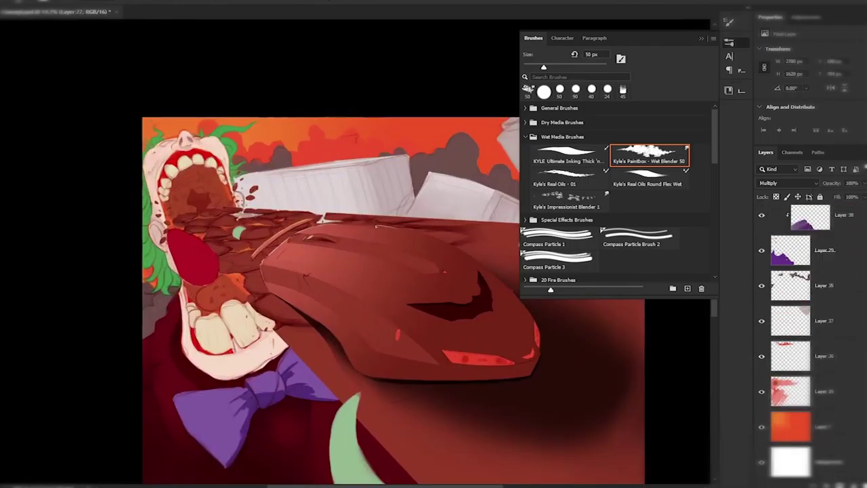
- On new Layer 44 in Color Dodge mode, outline the clouds with a glowing yellow-orange rim using a 20 px brush and save
{"action": "scroll", "coordinate": [108, 196], "scroll_direction": "up", "scroll_amount": 4}
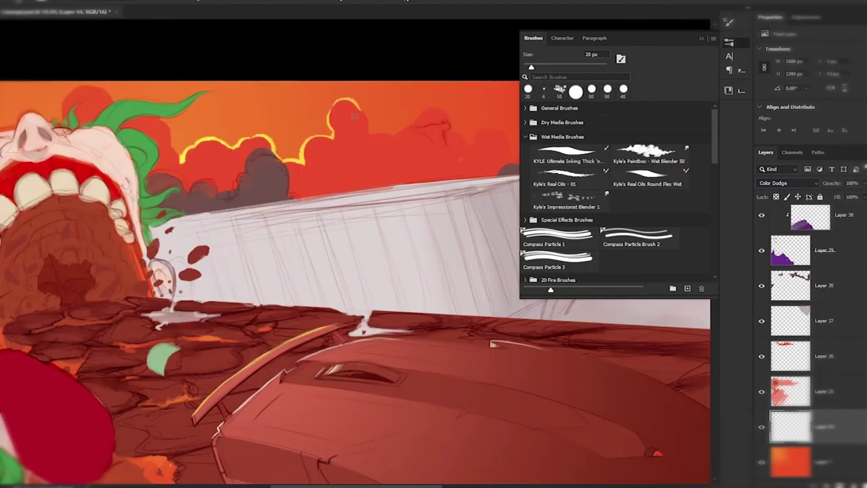
{"action": "left_click_drag", "start_coordinate": [353, 116], "coordinate": [373, 242]}
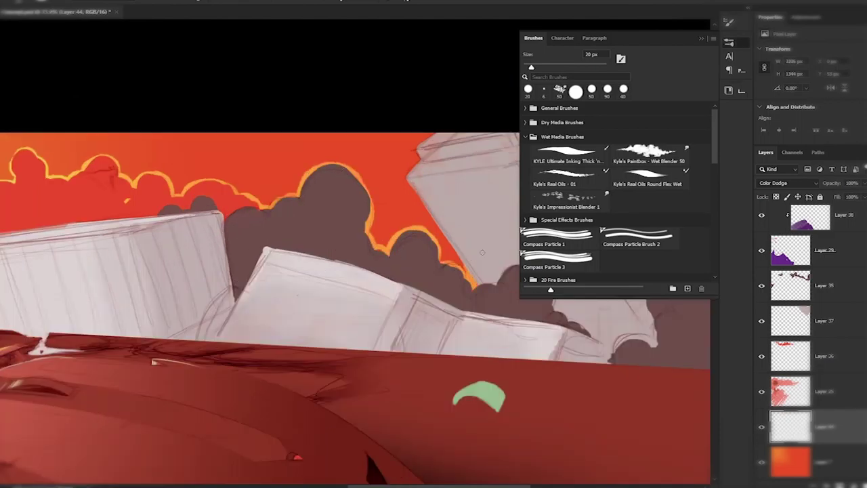
{"action": "left_click_drag", "start_coordinate": [482, 252], "coordinate": [173, 190]}
{"action": "key", "text": "ctrl+s"}
{"action": "left_click", "coordinate": [155, 307], "text": "ctrl"}
- On new Layer 45 in Overlay mode above Layer 42, add a red glow to the jacket's edge and blend it with Wet Blender 50
{"action": "key", "text": "alt+Tab"}
{"action": "key", "text": "ctrl+minus"}
{"action": "key", "text": "period"}
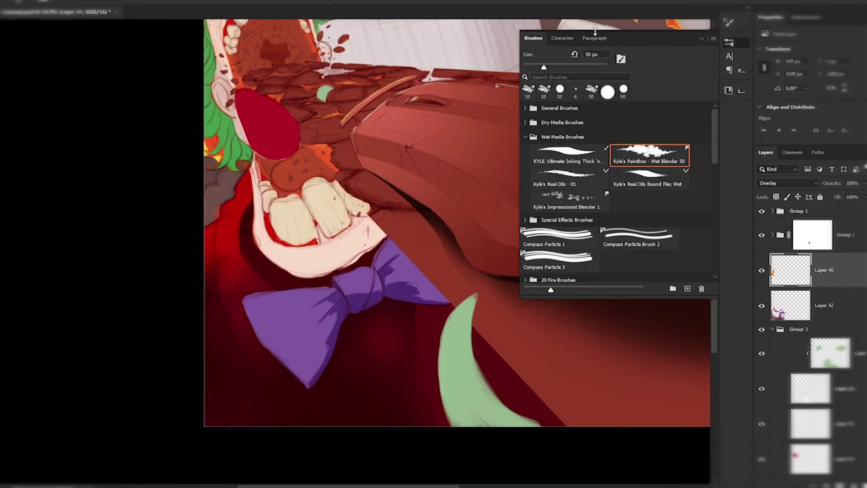
{"action": "key", "text": "ctrl+plus"}
{"action": "left_click", "coordinate": [454, 175], "text": "ctrl"}
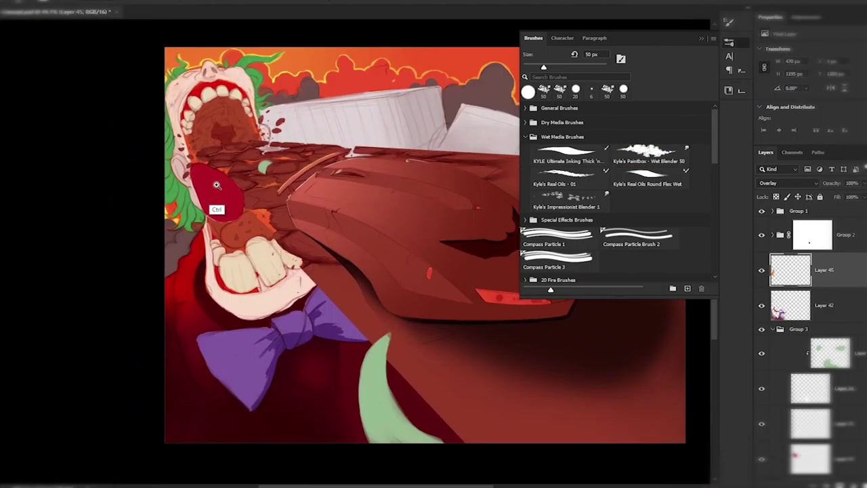
- On Layer 42 at 75% opacity, define the dark gaps between the upper side teeth with the brush reduced to 4 px and 2 px
{"action": "key", "text": "ctrl+minus"}
{"action": "key", "text": "ctrl+plus"}
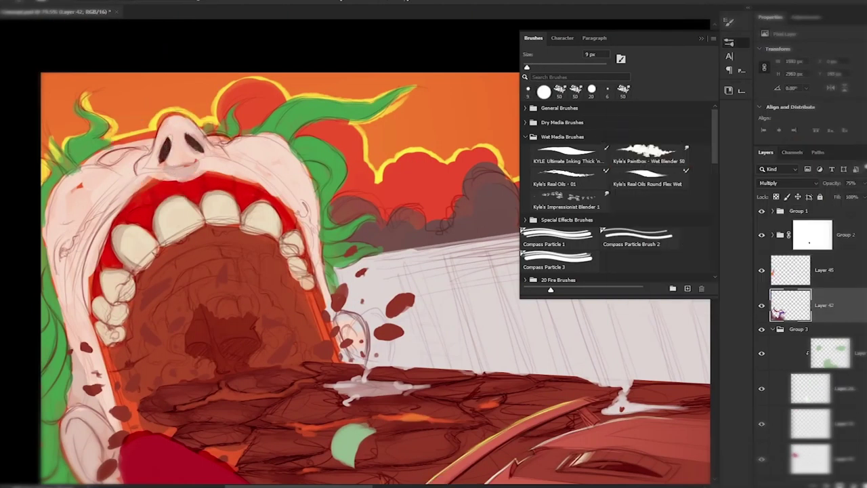
{"action": "key", "text": "ctrl+plus"}
{"action": "key", "text": "bracketleft"}
{"action": "key", "text": "bracketleft"}
{"action": "key", "text": "bracketleft"}
{"action": "key", "text": "bracketleft"}
{"action": "key", "text": "bracketleft"}
{"action": "key", "text": "ctrl+plus"}
{"action": "left_click_drag", "start_coordinate": [180, 214], "coordinate": [212, 217]}
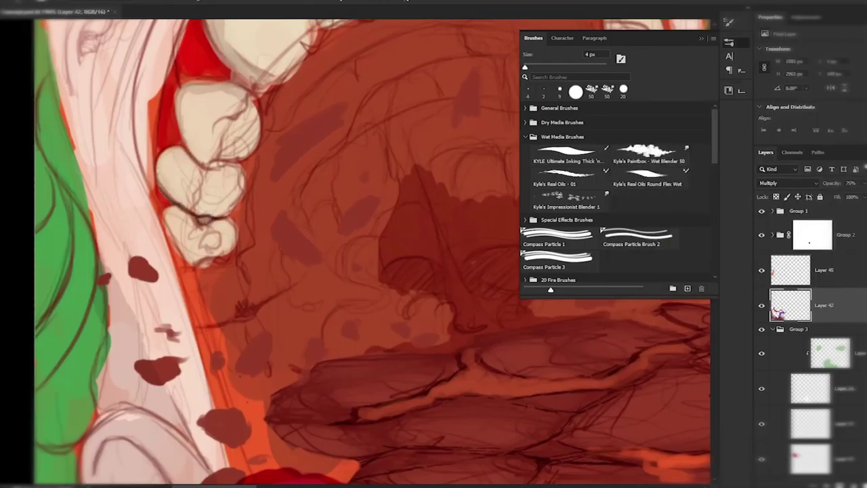
{"action": "key", "text": "bracketleft"}
{"action": "key", "text": "bracketleft"}
{"action": "key", "text": "ctrl+minus"}
{"action": "key", "text": "ctrl+minus"}
{"action": "key", "text": "ctrl+minus"}
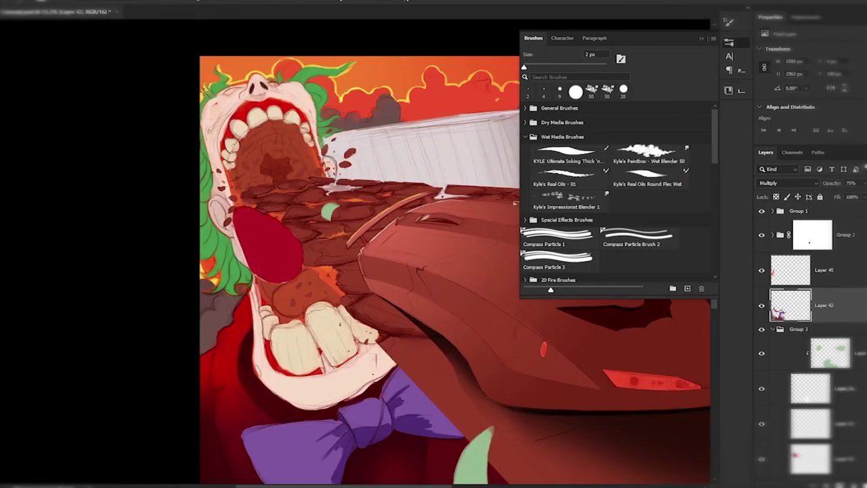
- Smooth the bow tie's shading on Layer 42 with Kyle's Paintbox - Wet Blender 50 at 50 px
{"action": "key", "text": "ctrl+minus"}
{"action": "key", "text": "ctrl+minus"}
{"action": "key", "text": "ctrl+minus"}
{"action": "key", "text": "ctrl+plus"}
{"action": "key", "text": "ctrl+plus"}
{"action": "key", "text": "period"}
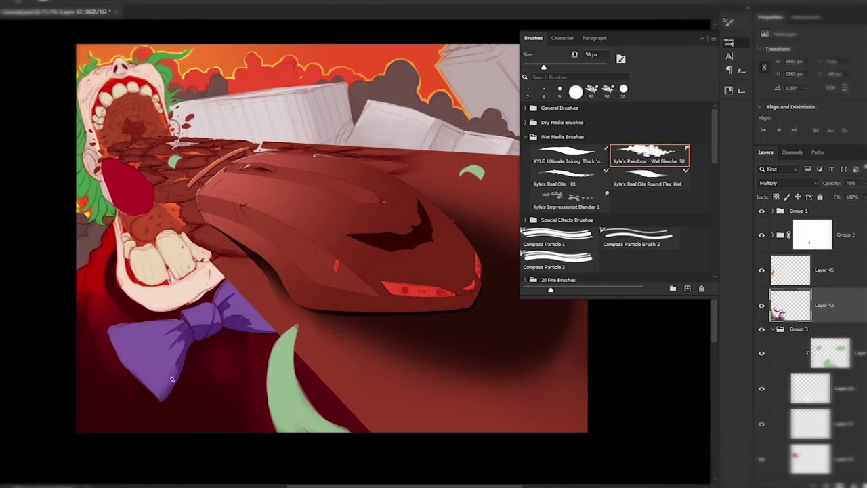
{"action": "key", "text": "ctrl+minus"}
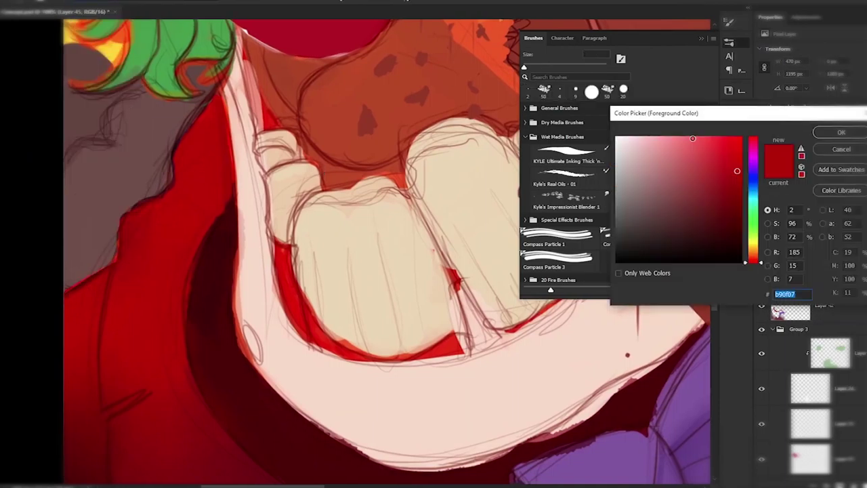
- Paint red highlights on the path's rocks and flying debris on Layer 45 with a 35 px brush and save
{"action": "key", "text": "Return"}
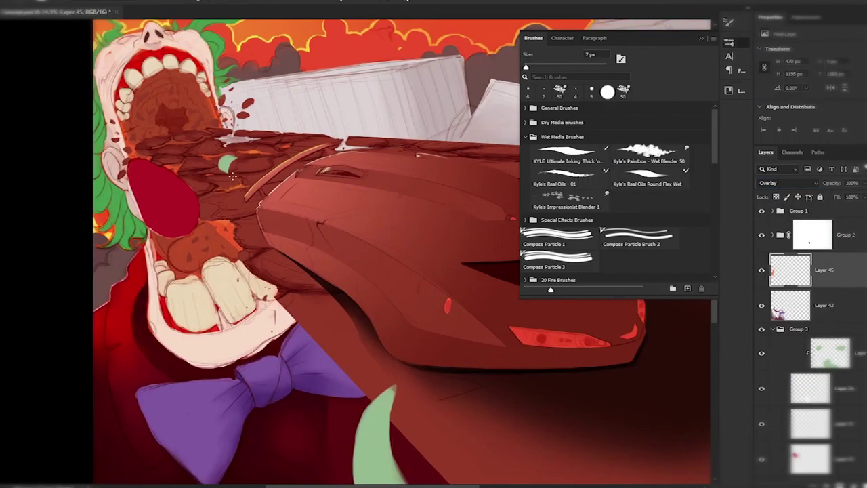
{"action": "key", "text": "bracketright"}
{"action": "key", "text": "bracketright"}
{"action": "key", "text": "bracketright"}
{"action": "key", "text": "bracketright"}
{"action": "left_click_drag", "start_coordinate": [147, 142], "coordinate": [176, 135]}
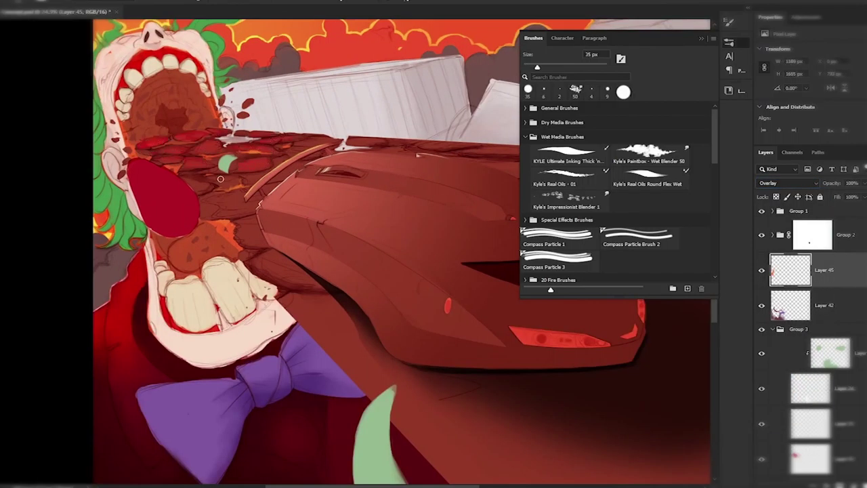
{"action": "scroll", "coordinate": [220, 178], "scroll_direction": "up", "scroll_amount": 2}
{"action": "key", "text": "ctrl+s"}
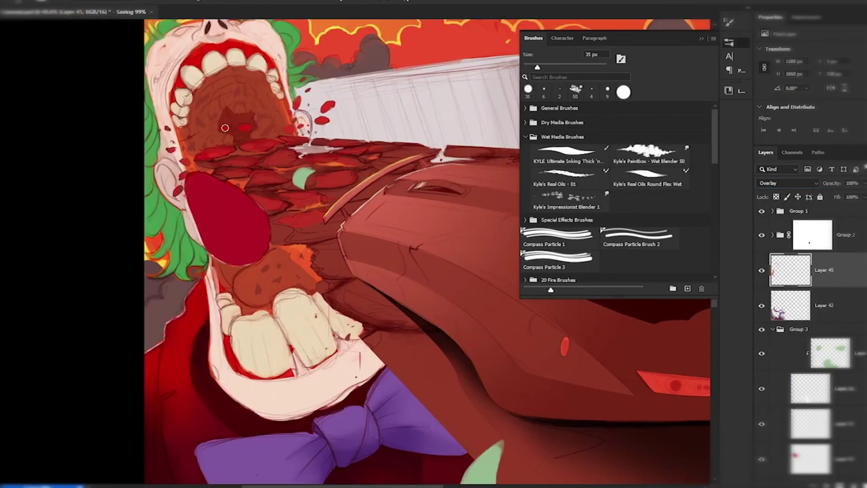
- Add bright red and orange glow to the debris inside the mouth and along the path's lava cracks on Layer 45, and save
{"action": "scroll", "coordinate": [203, 117], "scroll_direction": "down", "scroll_amount": 3}
{"action": "scroll", "coordinate": [127, 95], "scroll_direction": "up", "scroll_amount": 4}
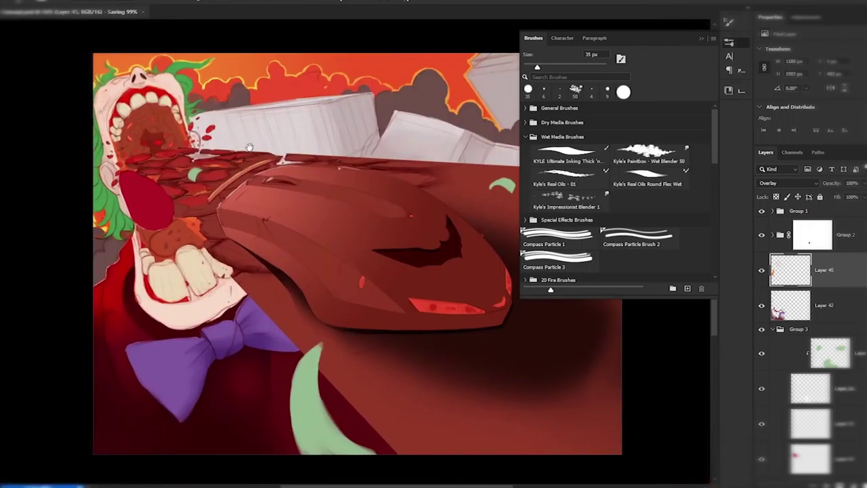
{"action": "left_click", "coordinate": [232, 232]}
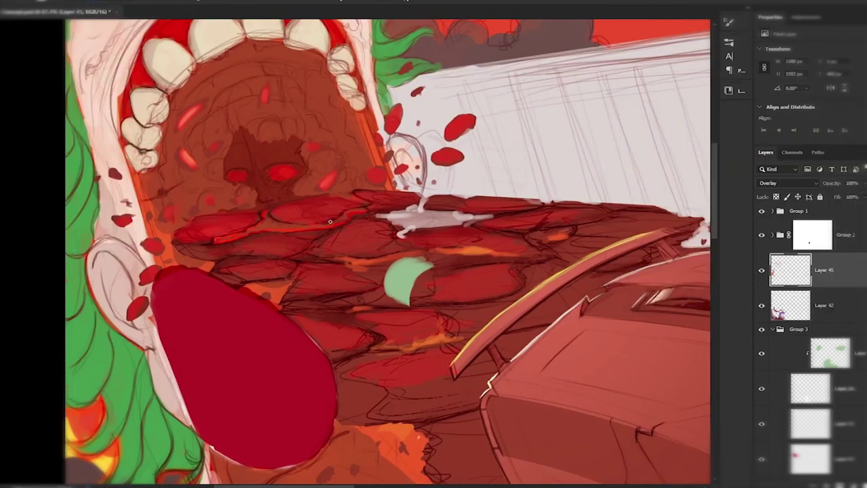
{"action": "scroll", "coordinate": [333, 280], "scroll_direction": "down", "scroll_amount": 1}
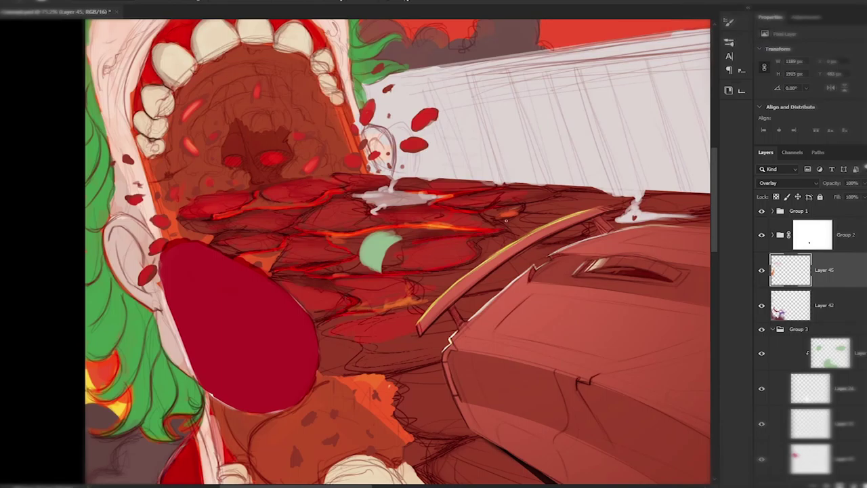
{"action": "scroll", "coordinate": [228, 216], "scroll_direction": "up", "scroll_amount": 1}
{"action": "key", "text": "ctrl+s"}
{"action": "scroll", "coordinate": [333, 243], "scroll_direction": "up", "scroll_amount": 1}
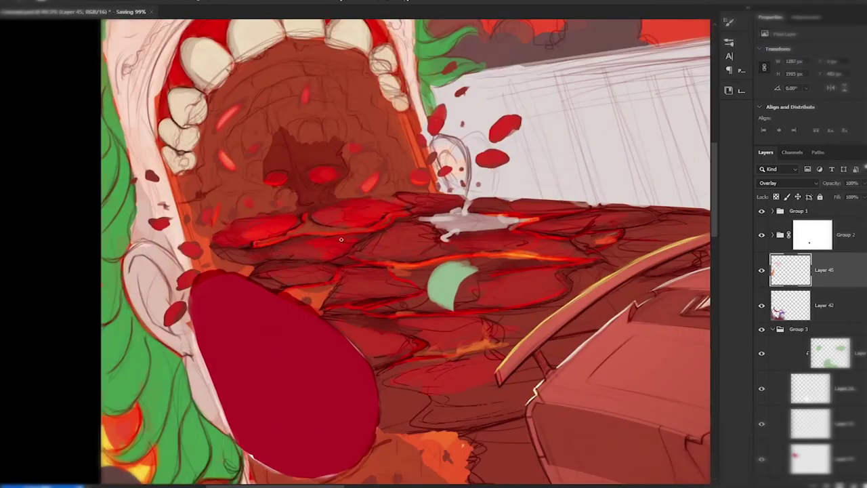
- Extend the bright red highlights on Layer 45 over the rocks nearest the car's rear wing
{"action": "scroll", "coordinate": [562, 172], "scroll_direction": "down", "scroll_amount": 1}
{"action": "scroll", "coordinate": [572, 236], "scroll_direction": "down", "scroll_amount": 2}
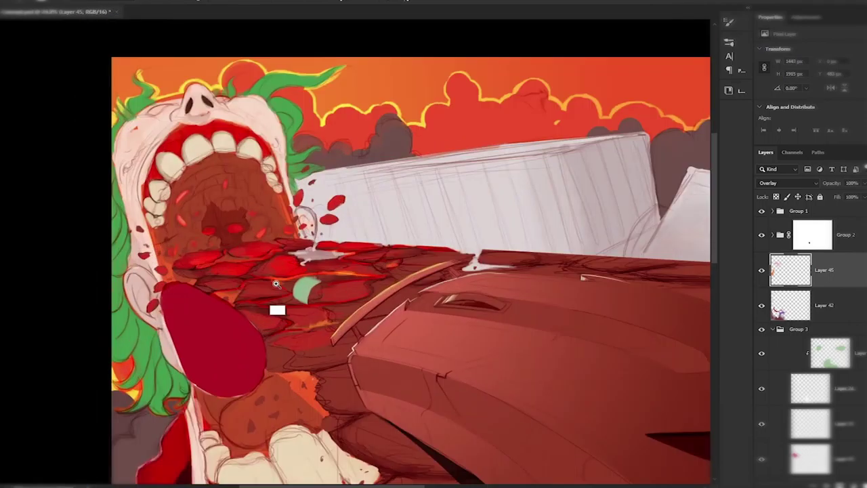
{"action": "scroll", "coordinate": [447, 269], "scroll_direction": "up", "scroll_amount": 3}
{"action": "scroll", "coordinate": [388, 321], "scroll_direction": "down", "scroll_amount": 2}
{"action": "scroll", "coordinate": [379, 271], "scroll_direction": "up", "scroll_amount": 1}
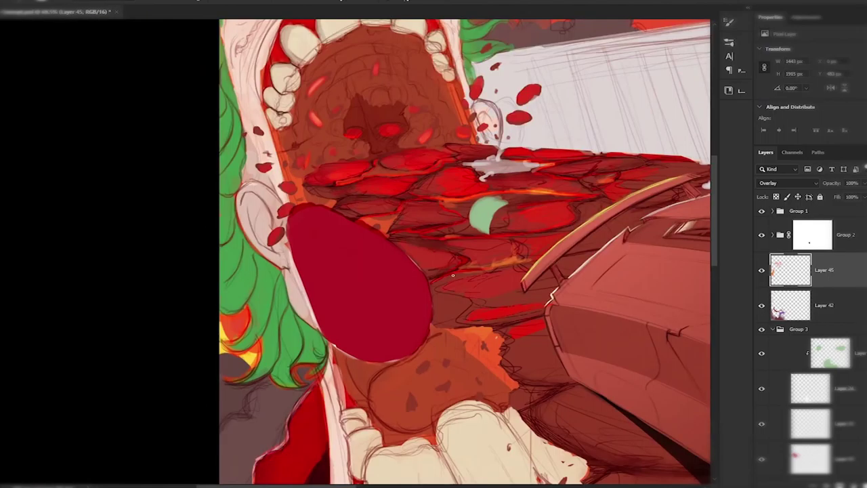
- Add bright green highlights to the hair and light purple highlights to the bow tie on Layer 45, saving the document
{"action": "scroll", "coordinate": [371, 204], "scroll_direction": "down", "scroll_amount": 2}
{"action": "key", "text": "ctrl+s"}
{"action": "scroll", "coordinate": [142, 348], "scroll_direction": "up", "scroll_amount": 1}
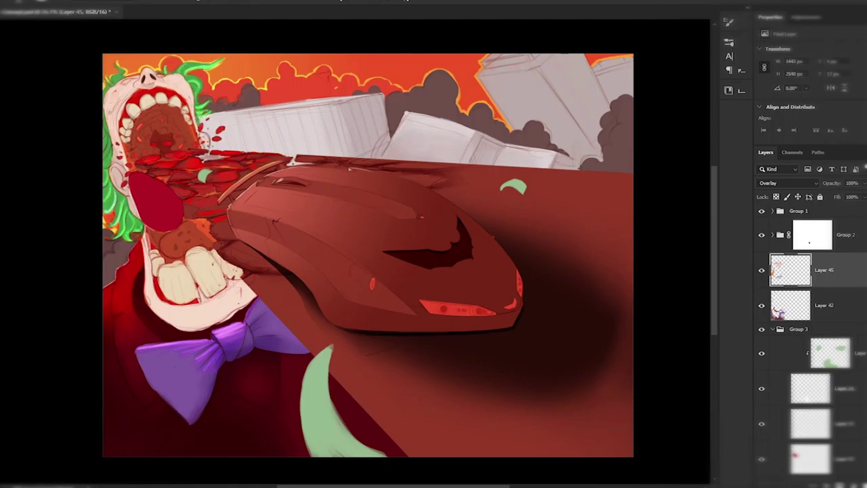
{"action": "key", "text": "ctrl+s"}
- Paint pale green highlights on the flying green pieces around the car on Layer 45 and save
{"action": "scroll", "coordinate": [177, 172], "scroll_direction": "down", "scroll_amount": 2}
{"action": "scroll", "coordinate": [178, 173], "scroll_direction": "up", "scroll_amount": 5}
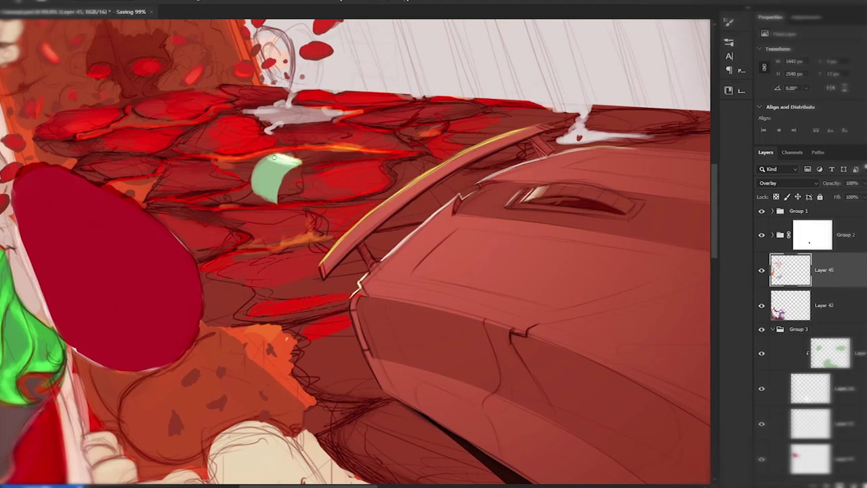
{"action": "scroll", "coordinate": [274, 157], "scroll_direction": "down", "scroll_amount": 5}
{"action": "mouse_move", "coordinate": [299, 344]}
{"action": "left_mouse_down"}
{"action": "mouse_move", "coordinate": [274, 406]}
{"action": "mouse_move", "coordinate": [352, 460]}
{"action": "mouse_move", "coordinate": [276, 440]}
{"action": "mouse_move", "coordinate": [285, 404]}
{"action": "left_mouse_up"}
{"action": "key", "text": "ctrl+s"}
{"action": "scroll", "coordinate": [379, 231], "scroll_direction": "down", "scroll_amount": 3}
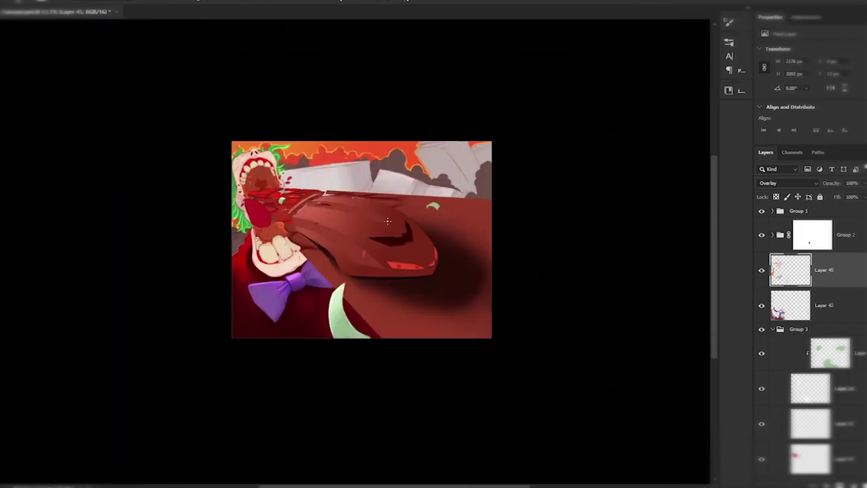
{"action": "scroll", "coordinate": [441, 197], "scroll_direction": "up", "scroll_amount": 6}
{"action": "scroll", "coordinate": [450, 175], "scroll_direction": "down", "scroll_amount": 4}
{"action": "scroll", "coordinate": [441, 158], "scroll_direction": "up", "scroll_amount": 2}
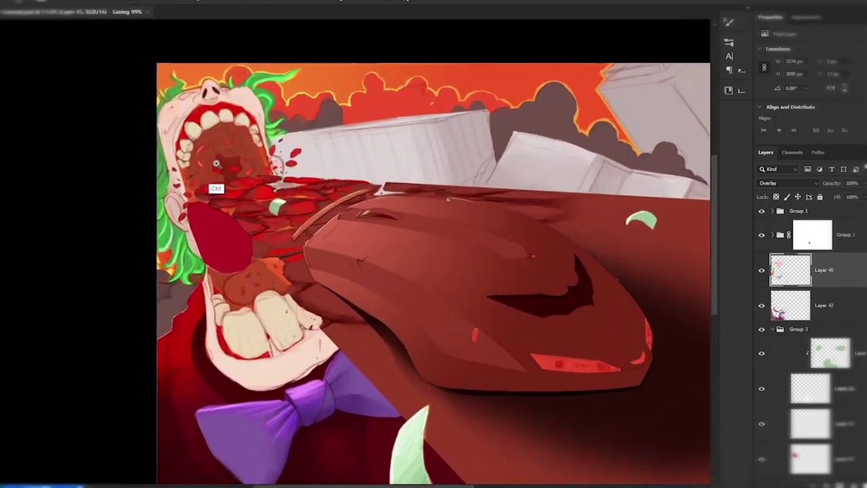